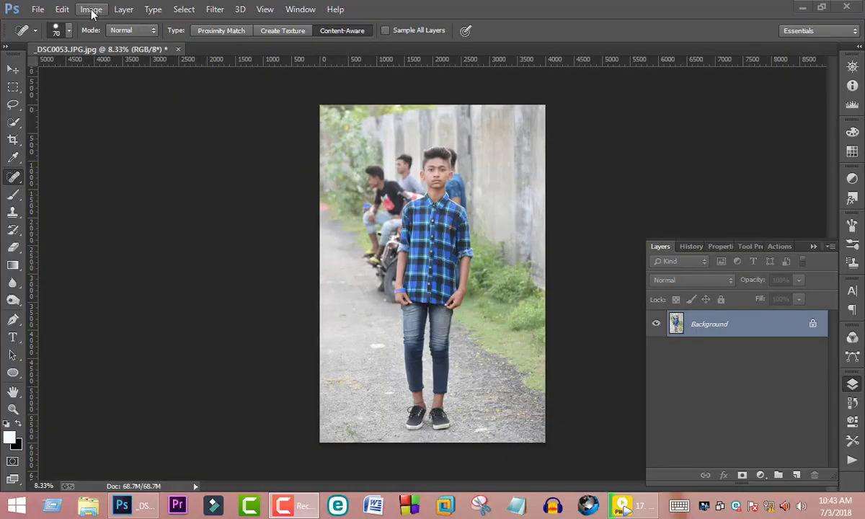
- Apply a Shadows/Highlights adjustment with Shadows at 31% to the boy photo
{"action": "left_click", "coordinate": [92, 10]}
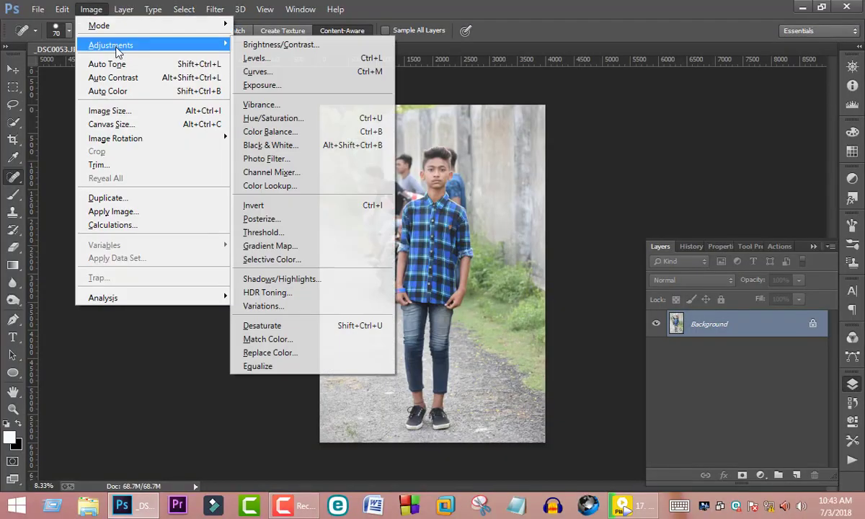
{"action": "left_click", "coordinate": [282, 280]}
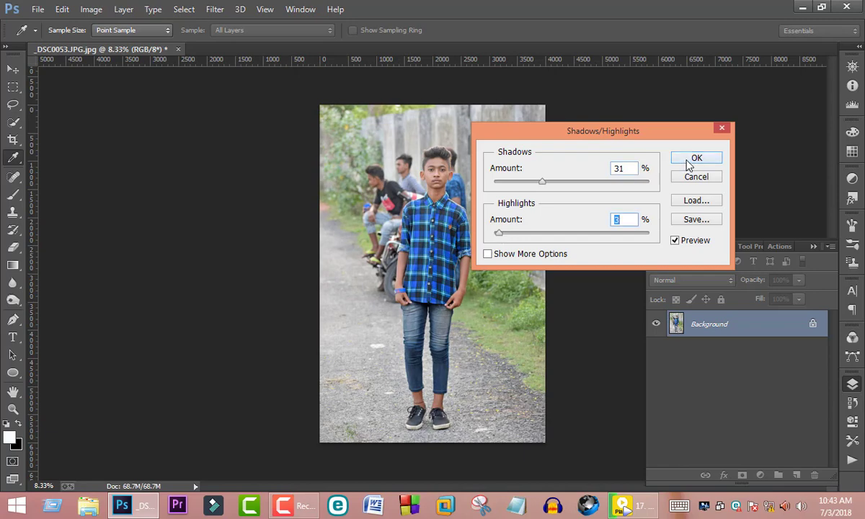
{"action": "left_click", "coordinate": [690, 164]}
- Zoom in on the boy and set up the Quick Selection Tool with a 92 px brush
{"action": "key", "text": "j"}
{"action": "scroll", "coordinate": [452, 164], "scroll_direction": "up", "scroll_amount": 5}
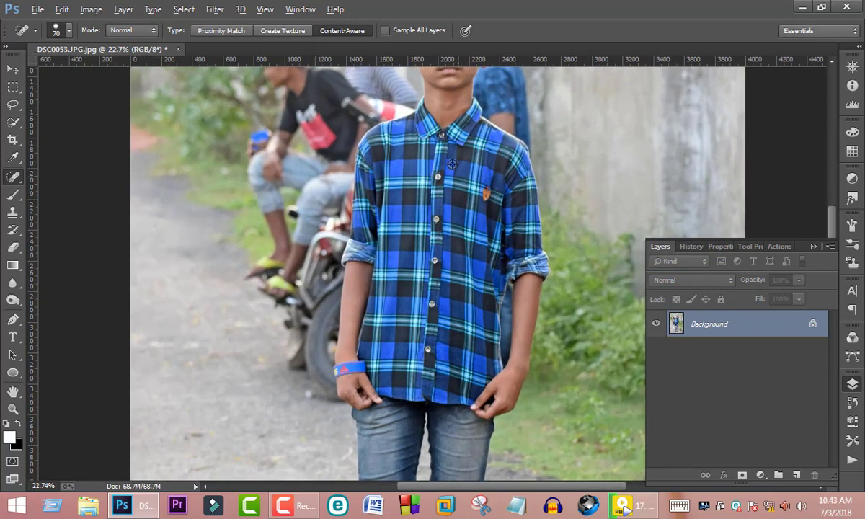
{"action": "left_click_drag", "start_coordinate": [451, 165], "coordinate": [411, 325]}
{"action": "left_click", "coordinate": [12, 104]}
{"action": "left_click", "coordinate": [12, 121]}
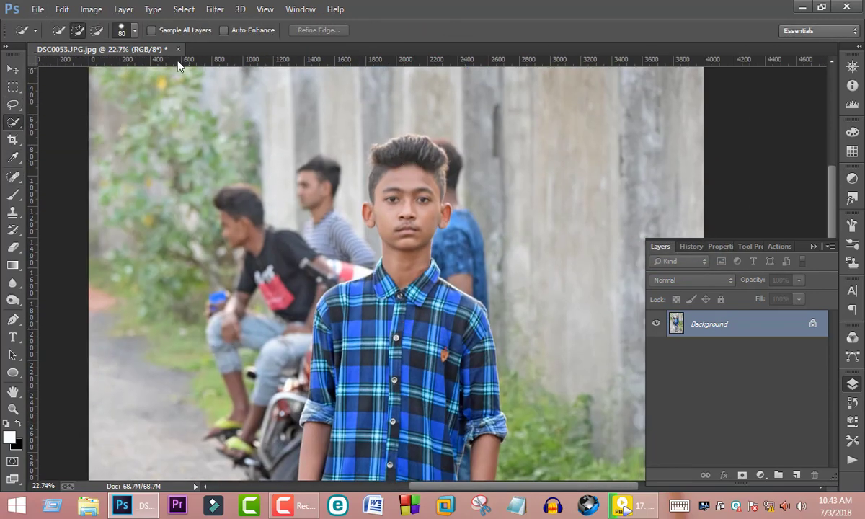
{"action": "left_click", "coordinate": [133, 30]}
{"action": "key", "text": "Return"}
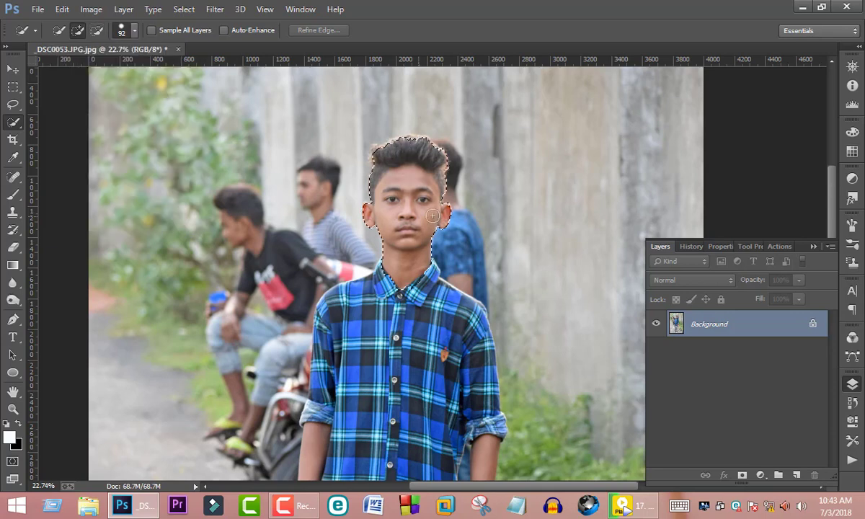
- Paint the selection over the boy's head, plaid shirt and right sleeve cuff
{"action": "scroll", "coordinate": [432, 215], "scroll_direction": "down", "scroll_amount": 1}
{"action": "scroll", "coordinate": [443, 223], "scroll_direction": "down", "scroll_amount": 2}
{"action": "left_click", "coordinate": [452, 228]}
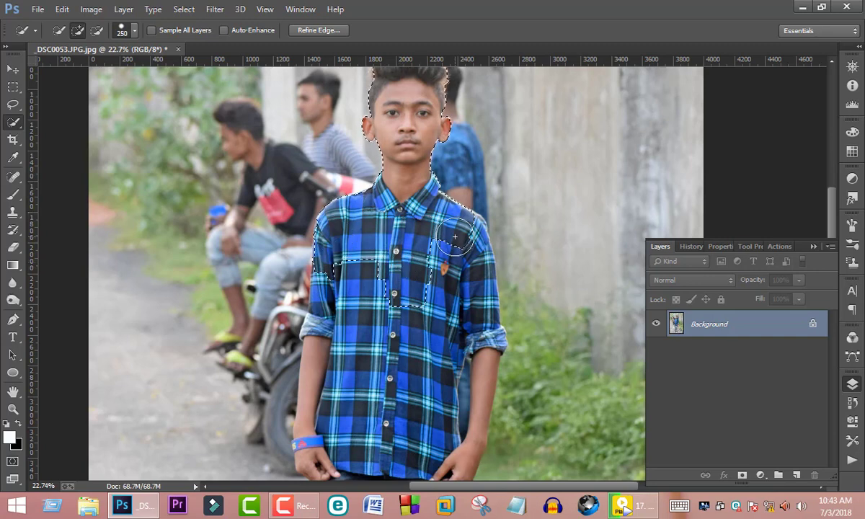
{"action": "scroll", "coordinate": [463, 291], "scroll_direction": "down", "scroll_amount": 1}
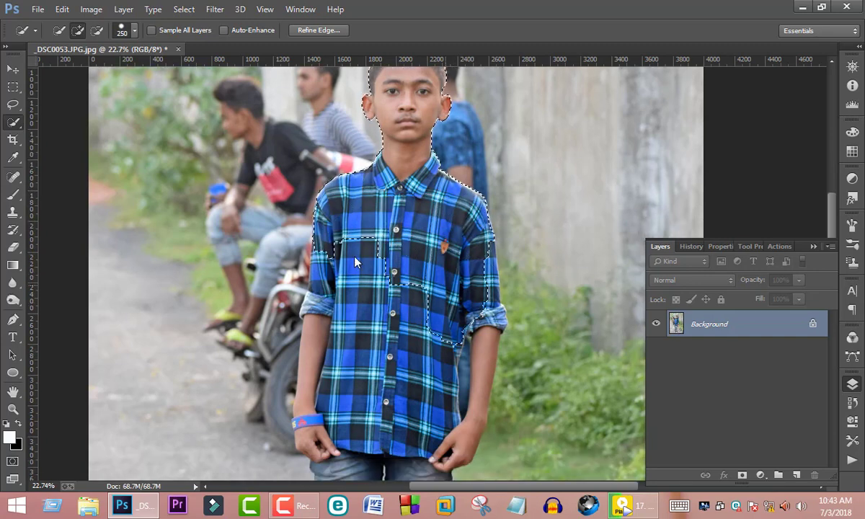
{"action": "mouse_move", "coordinate": [326, 289]}
{"action": "left_mouse_down"}
{"action": "mouse_move", "coordinate": [367, 338]}
{"action": "mouse_move", "coordinate": [410, 332]}
{"action": "left_mouse_up"}
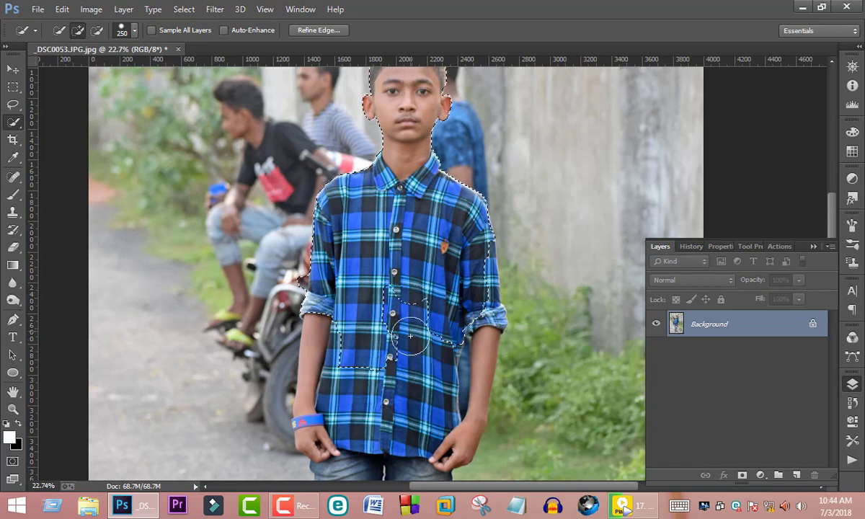
{"action": "scroll", "coordinate": [409, 332], "scroll_direction": "down", "scroll_amount": 2}
{"action": "left_click_drag", "start_coordinate": [472, 239], "coordinate": [482, 278]}
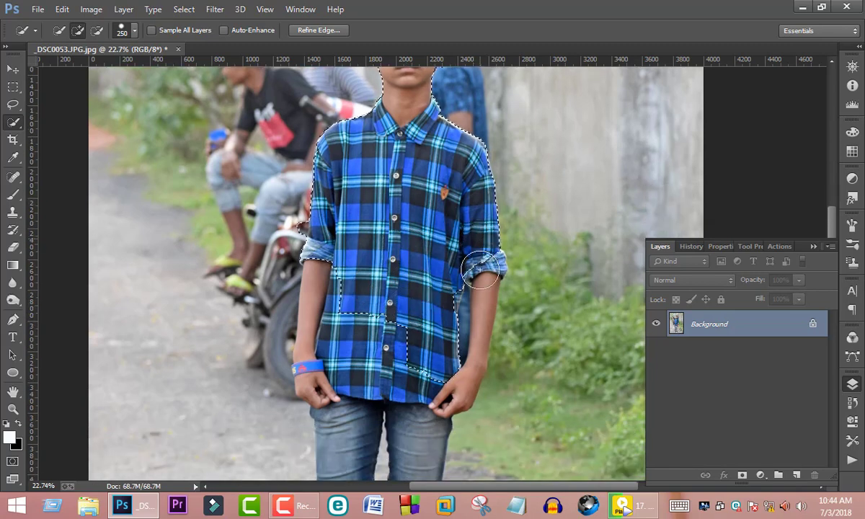
{"action": "mouse_move", "coordinate": [322, 302]}
{"action": "left_mouse_down"}
{"action": "mouse_move", "coordinate": [364, 305]}
{"action": "mouse_move", "coordinate": [344, 304]}
{"action": "left_mouse_up"}
{"action": "scroll", "coordinate": [364, 305], "scroll_direction": "down", "scroll_amount": 4}
{"action": "scroll", "coordinate": [364, 305], "scroll_direction": "down", "scroll_amount": 2}
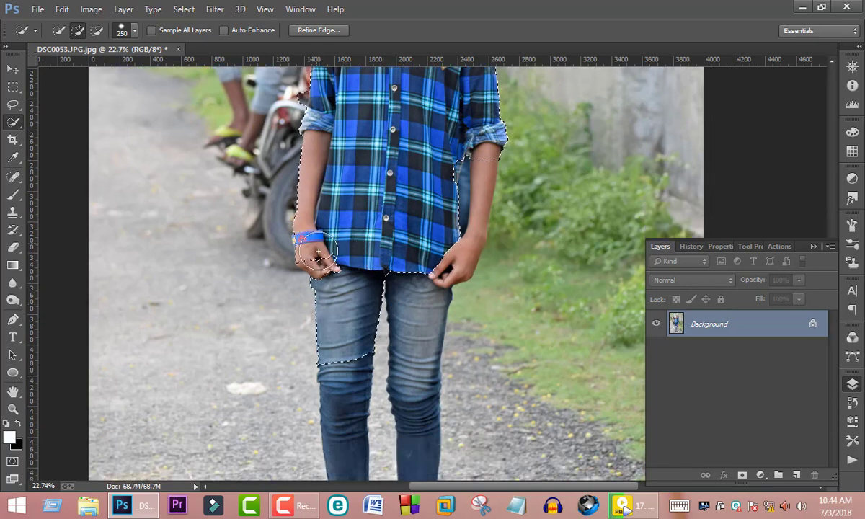
- Extend the selection over the left hand and jeans, then the left ankle and shoe at 150 px
{"action": "left_click_drag", "start_coordinate": [317, 250], "coordinate": [436, 276]}
{"action": "scroll", "coordinate": [427, 287], "scroll_direction": "down", "scroll_amount": 4}
{"action": "scroll", "coordinate": [348, 250], "scroll_direction": "down", "scroll_amount": 1}
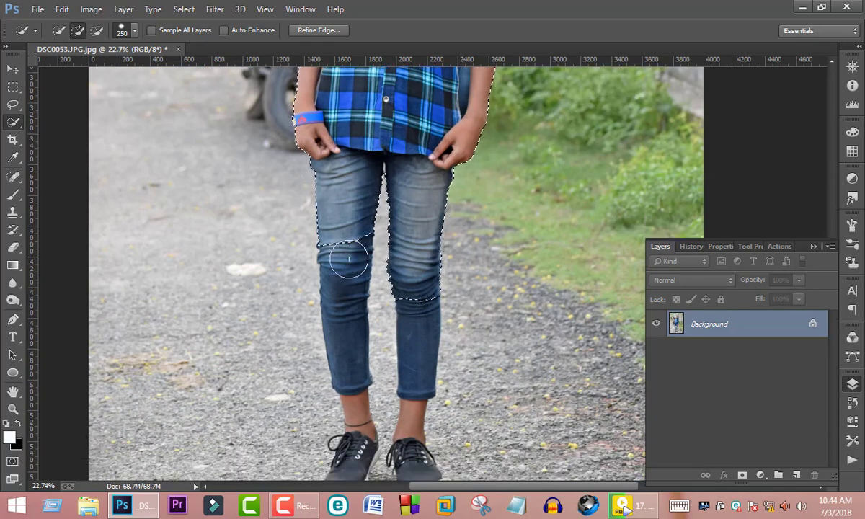
{"action": "mouse_move", "coordinate": [348, 251]}
{"action": "left_mouse_down"}
{"action": "mouse_move", "coordinate": [324, 245]}
{"action": "mouse_move", "coordinate": [343, 271]}
{"action": "left_mouse_up"}
{"action": "scroll", "coordinate": [324, 245], "scroll_direction": "down", "scroll_amount": 1}
{"action": "scroll", "coordinate": [417, 228], "scroll_direction": "down", "scroll_amount": 2}
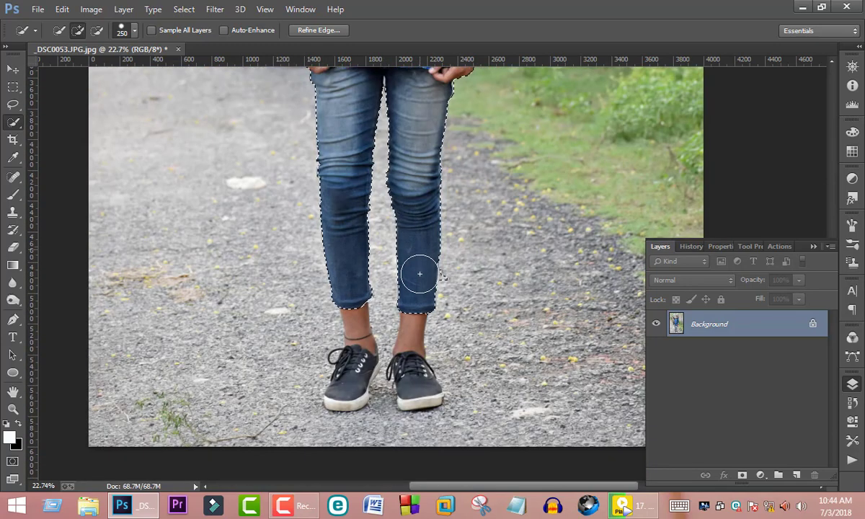
{"action": "scroll", "coordinate": [420, 273], "scroll_direction": "down", "scroll_amount": 1}
{"action": "key", "text": "bracketleft"}
{"action": "key", "text": "bracketleft"}
{"action": "key", "text": "bracketleft"}
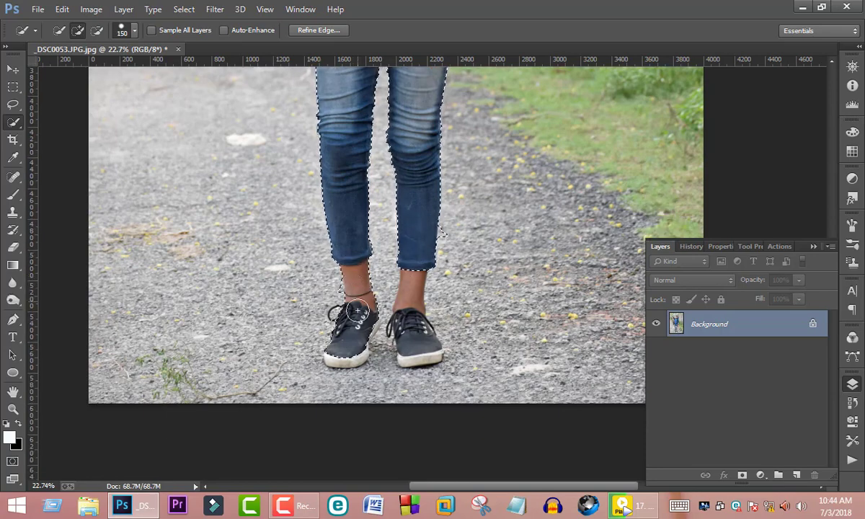
{"action": "left_click_drag", "start_coordinate": [358, 310], "coordinate": [358, 327]}
- Trim the jagged edge beside the left shoe and reshape the selection at the left ankle
{"action": "scroll", "coordinate": [396, 376], "scroll_direction": "up", "scroll_amount": 2}
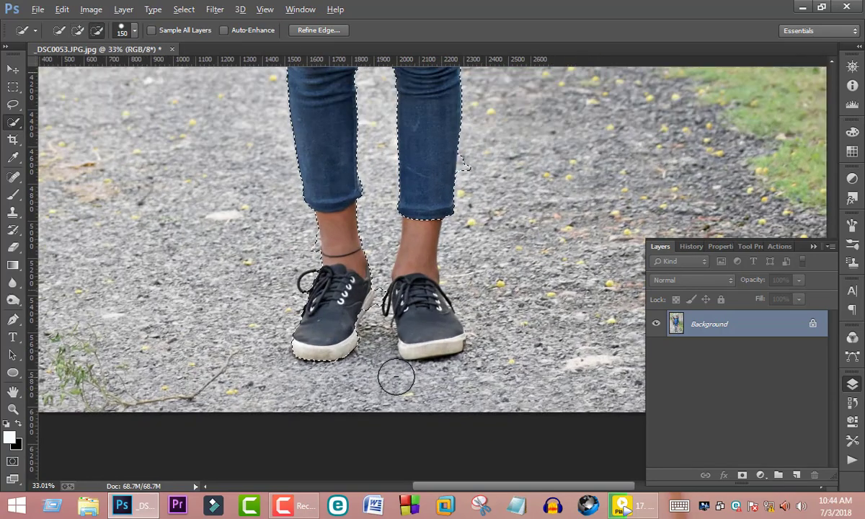
{"action": "scroll", "coordinate": [396, 288], "scroll_direction": "up", "scroll_amount": 5}
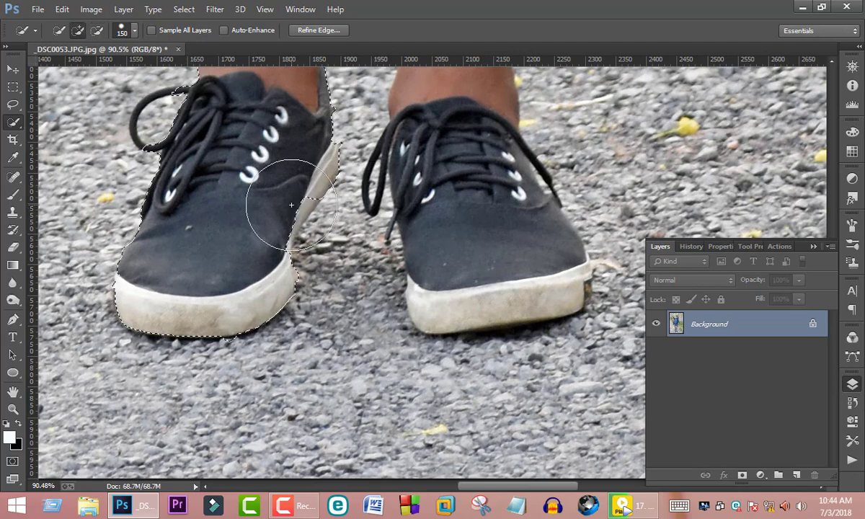
{"action": "left_click_drag", "start_coordinate": [338, 238], "coordinate": [340, 268], "text": "alt"}
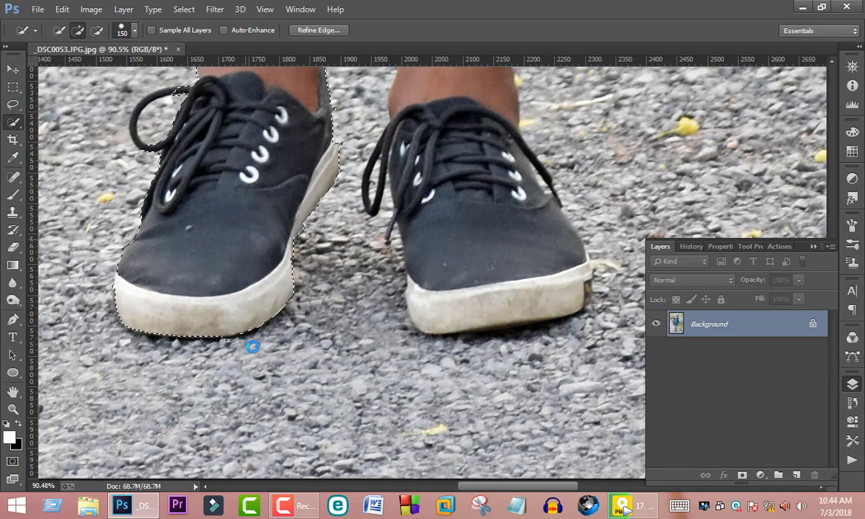
{"action": "left_click_drag", "start_coordinate": [230, 273], "coordinate": [326, 415]}
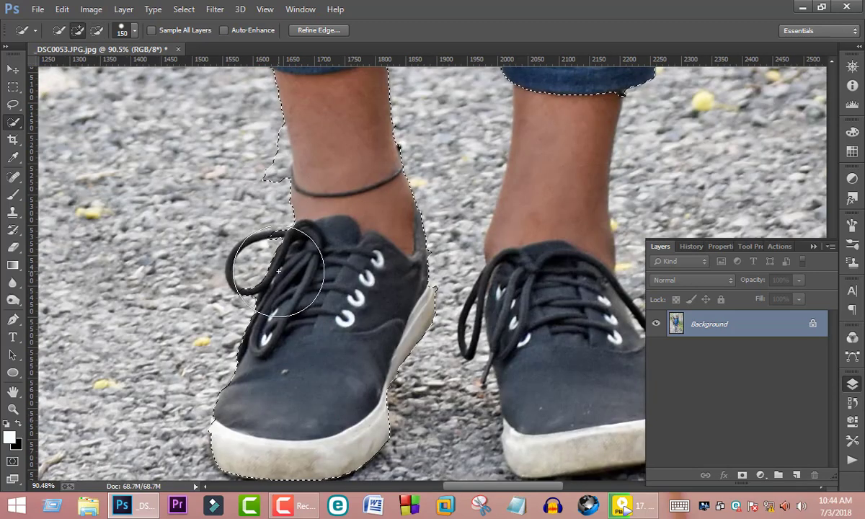
{"action": "mouse_move", "coordinate": [286, 281]}
{"action": "left_mouse_down"}
{"action": "mouse_move", "coordinate": [242, 147]}
{"action": "mouse_move", "coordinate": [193, 308]}
{"action": "left_mouse_up"}
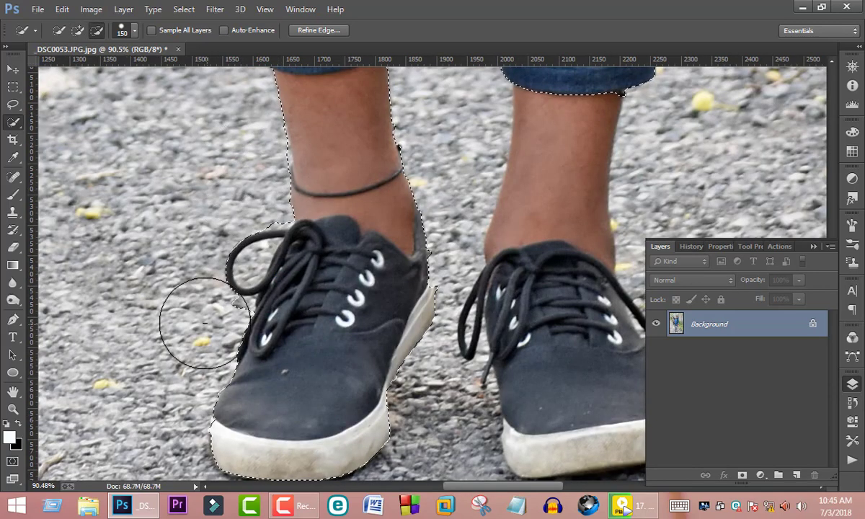
- Add the right ankle, shoe front and white sole to the selection
{"action": "scroll", "coordinate": [540, 280], "scroll_direction": "up", "scroll_amount": 2}
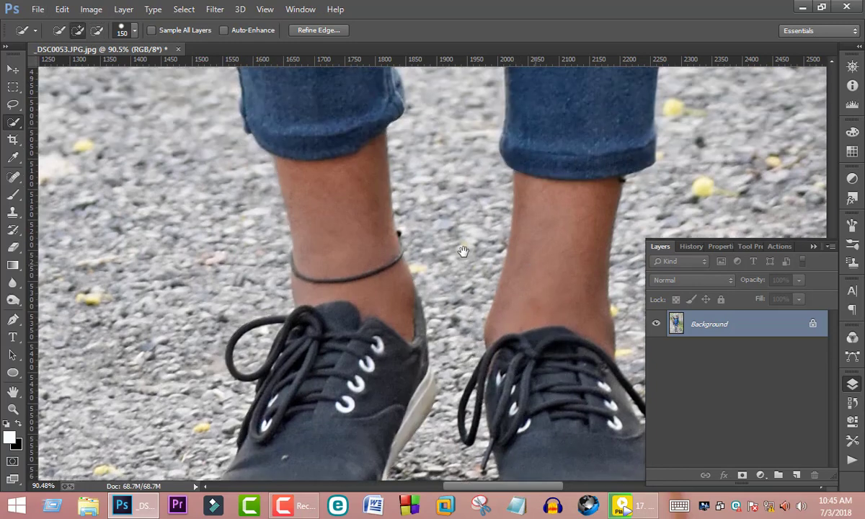
{"action": "scroll", "coordinate": [461, 252], "scroll_direction": "right", "scroll_amount": 5}
{"action": "left_click_drag", "start_coordinate": [287, 162], "coordinate": [253, 349]}
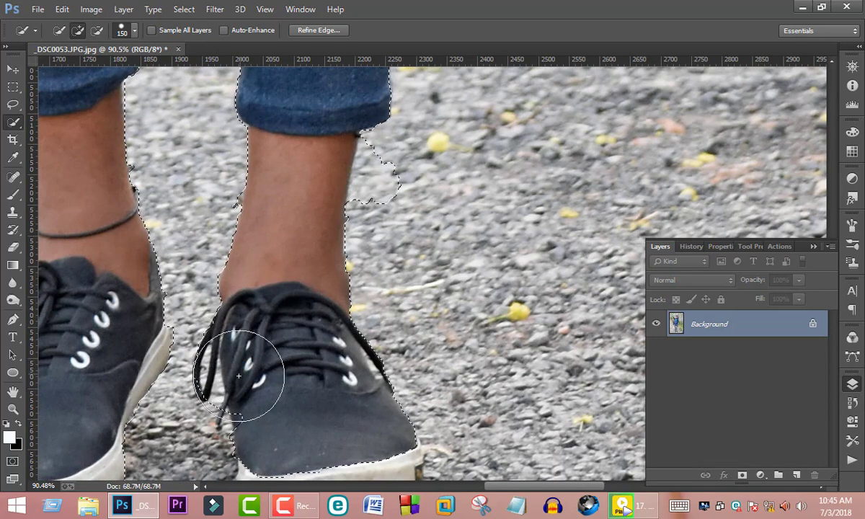
{"action": "scroll", "coordinate": [350, 369], "scroll_direction": "down", "scroll_amount": 2}
{"action": "left_click_drag", "start_coordinate": [350, 369], "coordinate": [367, 386]}
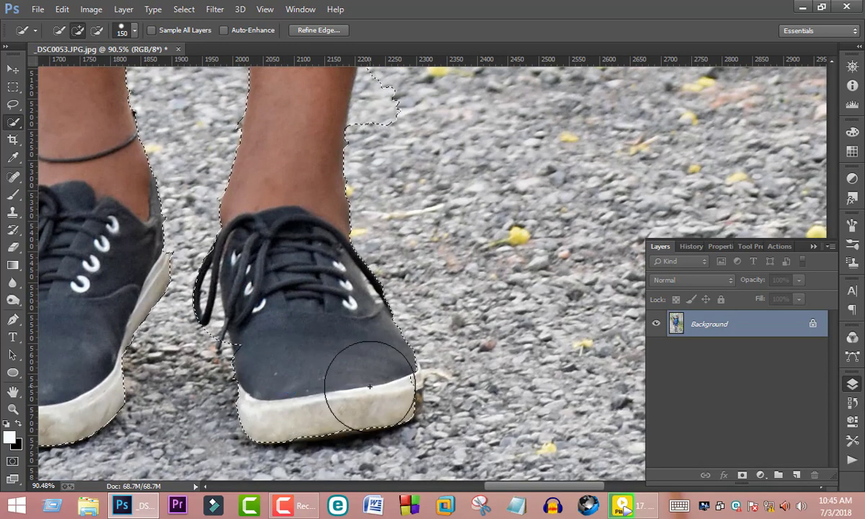
{"action": "scroll", "coordinate": [315, 372], "scroll_direction": "up", "scroll_amount": 1}
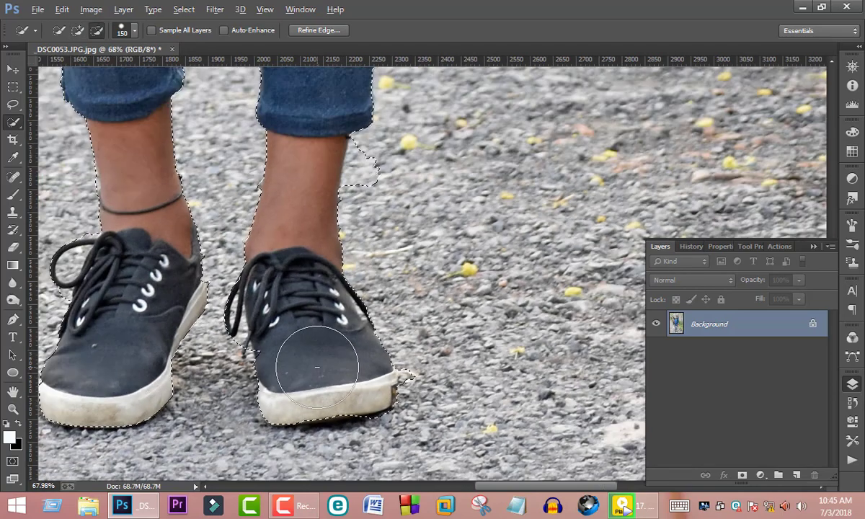
{"action": "scroll", "coordinate": [313, 364], "scroll_direction": "up", "scroll_amount": 2}
{"action": "scroll", "coordinate": [321, 396], "scroll_direction": "up", "scroll_amount": 2}
{"action": "left_click_drag", "start_coordinate": [328, 423], "coordinate": [330, 436]}
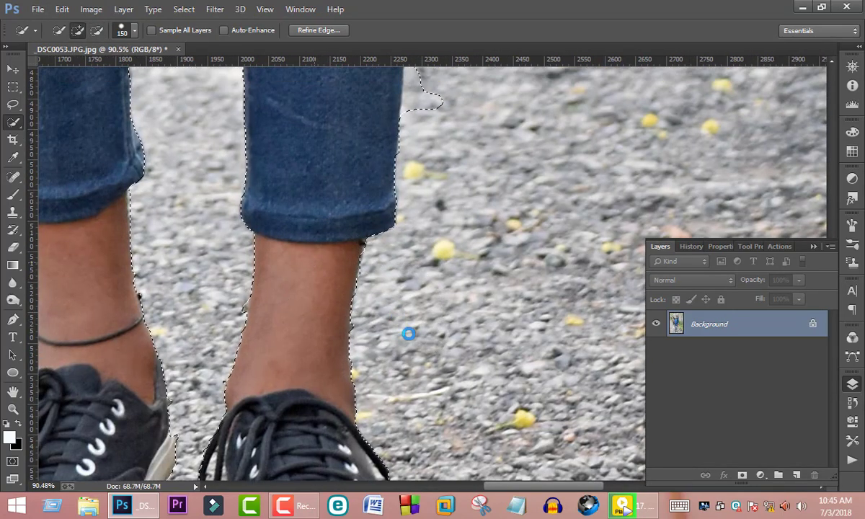
{"action": "scroll", "coordinate": [408, 333], "scroll_direction": "up", "scroll_amount": 5}
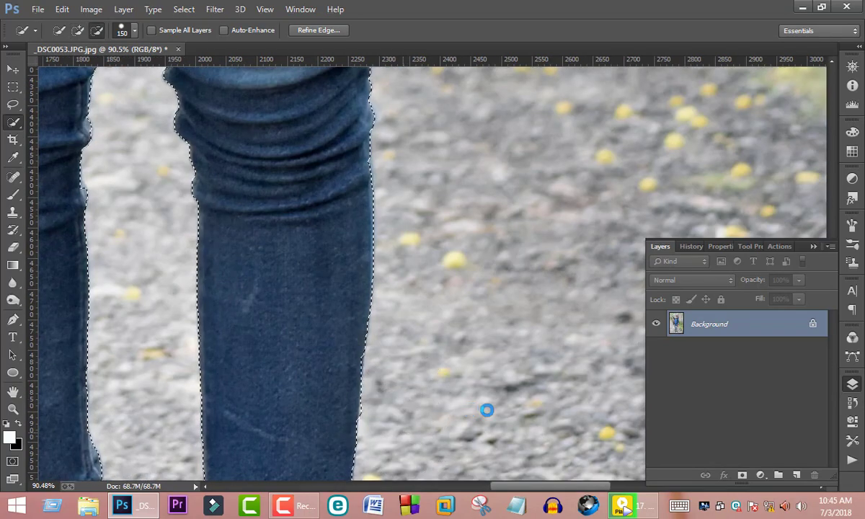
{"action": "scroll", "coordinate": [487, 409], "scroll_direction": "down", "scroll_amount": 5}
- Zoom in on the shirt-arm gap with Alt held for subtracting from the selection
{"action": "scroll", "coordinate": [357, 347], "scroll_direction": "up", "scroll_amount": 2}
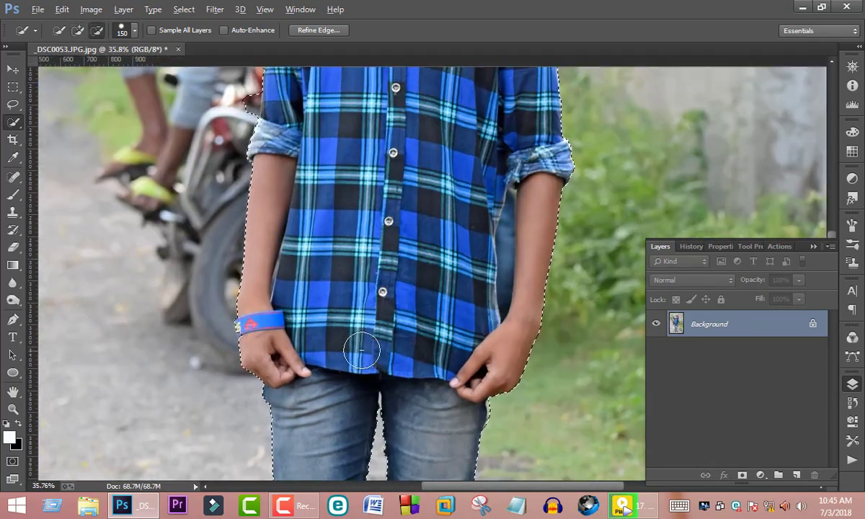
{"action": "scroll", "coordinate": [343, 299], "scroll_direction": "up", "scroll_amount": 2}
{"action": "scroll", "coordinate": [527, 306], "scroll_direction": "up", "scroll_amount": 2}
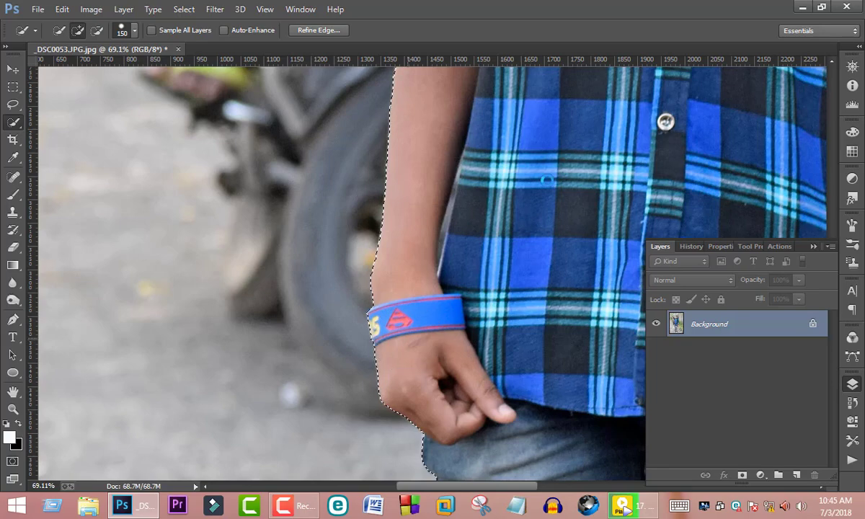
{"action": "scroll", "coordinate": [378, 175], "scroll_direction": "up", "scroll_amount": 3}
{"action": "scroll", "coordinate": [378, 175], "scroll_direction": "up", "scroll_amount": 3}
{"action": "key", "text": "alt"}
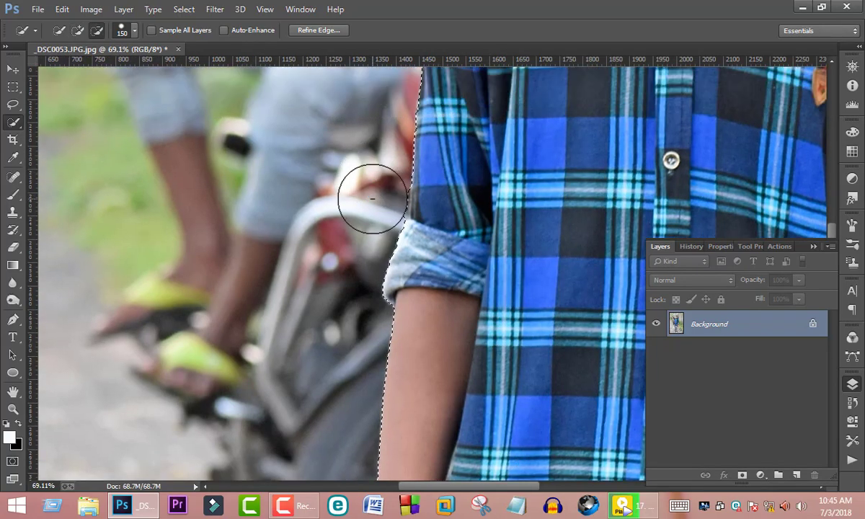
{"action": "scroll", "coordinate": [389, 216], "scroll_direction": "down", "scroll_amount": 2}
{"action": "scroll", "coordinate": [507, 220], "scroll_direction": "up", "scroll_amount": 2}
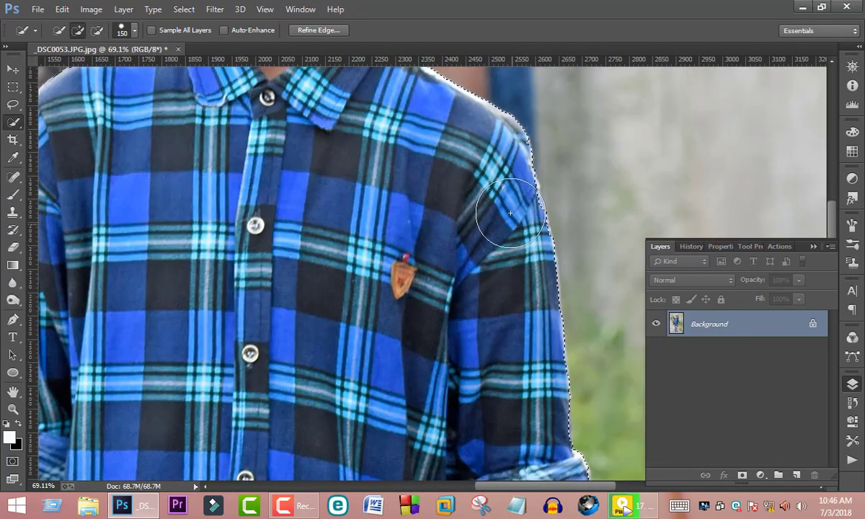
{"action": "scroll", "coordinate": [507, 199], "scroll_direction": "down", "scroll_amount": 3}
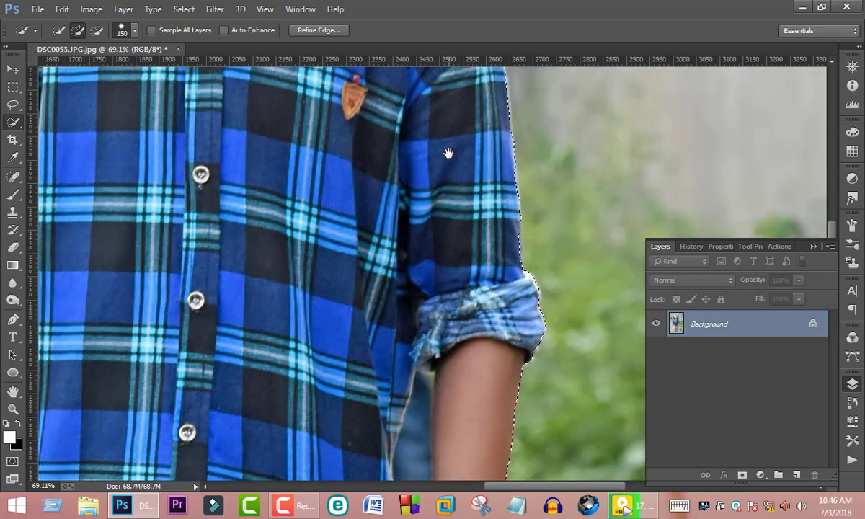
{"action": "scroll", "coordinate": [471, 253], "scroll_direction": "up", "scroll_amount": 3}
{"action": "scroll", "coordinate": [470, 328], "scroll_direction": "up", "scroll_amount": 2}
{"action": "scroll", "coordinate": [432, 311], "scroll_direction": "up", "scroll_amount": 1}
{"action": "scroll", "coordinate": [432, 311], "scroll_direction": "up", "scroll_amount": 2}
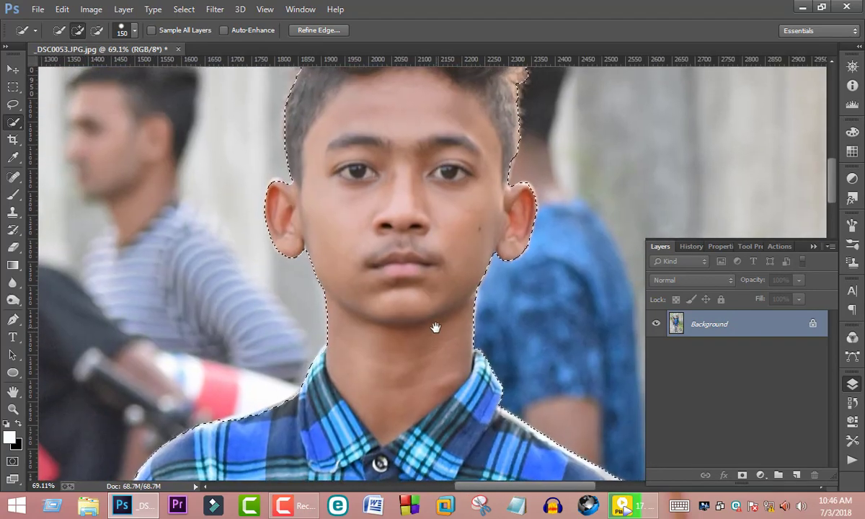
{"action": "scroll", "coordinate": [436, 328], "scroll_direction": "up", "scroll_amount": 2}
{"action": "scroll", "coordinate": [438, 282], "scroll_direction": "up", "scroll_amount": 1}
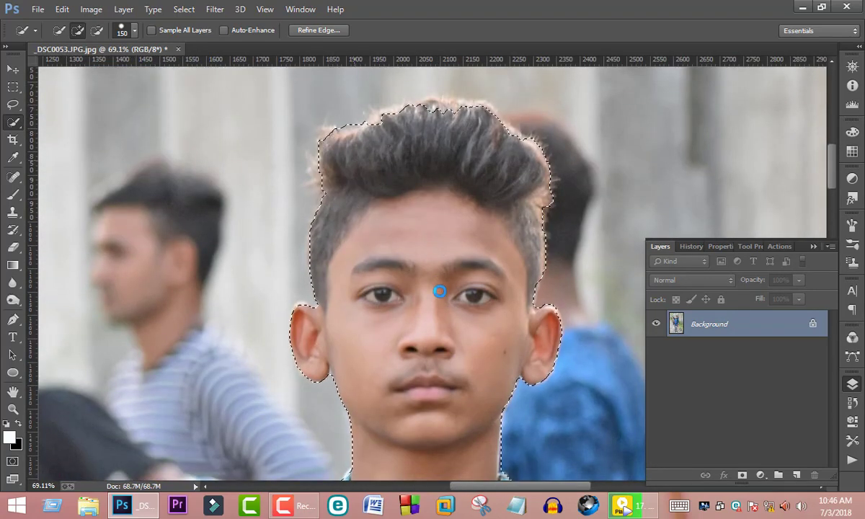
{"action": "scroll", "coordinate": [441, 289], "scroll_direction": "down", "scroll_amount": 3}
{"action": "scroll", "coordinate": [442, 207], "scroll_direction": "down", "scroll_amount": 2}
{"action": "scroll", "coordinate": [493, 261], "scroll_direction": "down", "scroll_amount": 2}
{"action": "scroll", "coordinate": [493, 261], "scroll_direction": "down", "scroll_amount": 3}
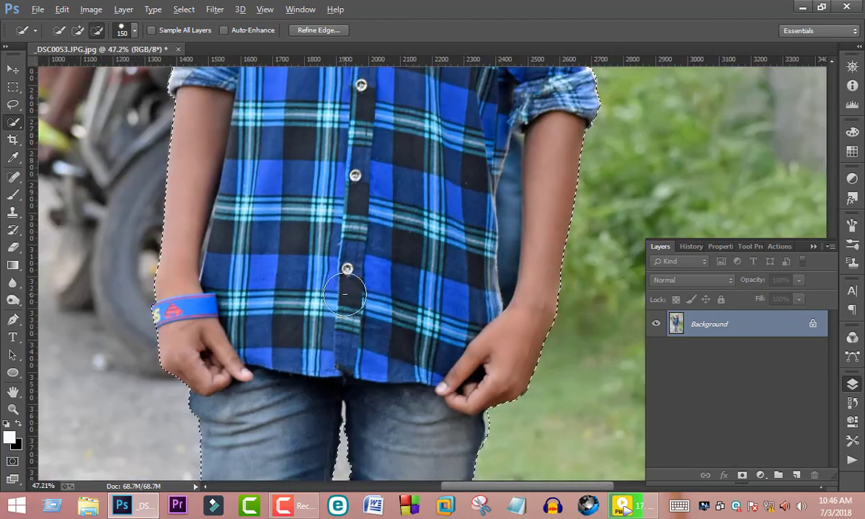
{"action": "scroll", "coordinate": [348, 290], "scroll_direction": "up", "scroll_amount": 3}
{"action": "scroll", "coordinate": [468, 334], "scroll_direction": "down", "scroll_amount": 1}
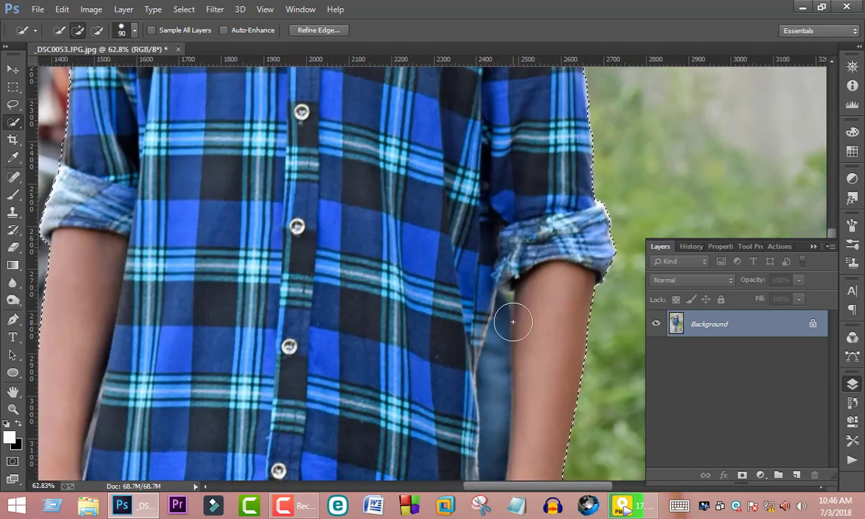
- Shrink the brush to 60 px and subtract the dark gap between shirt and right arm
{"action": "key", "text": "bracketleft"}
{"action": "key", "text": "bracketleft"}
{"action": "key", "text": "bracketleft"}
{"action": "scroll", "coordinate": [508, 310], "scroll_direction": "down", "scroll_amount": 1}
{"action": "scroll", "coordinate": [505, 250], "scroll_direction": "down", "scroll_amount": 2}
{"action": "scroll", "coordinate": [508, 273], "scroll_direction": "down", "scroll_amount": 1}
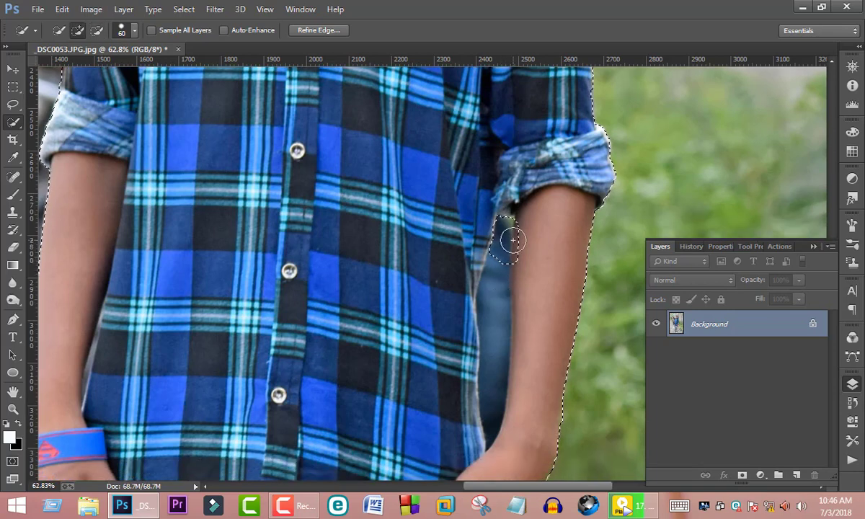
{"action": "scroll", "coordinate": [492, 307], "scroll_direction": "down", "scroll_amount": 1}
{"action": "left_click", "coordinate": [491, 301], "text": "alt"}
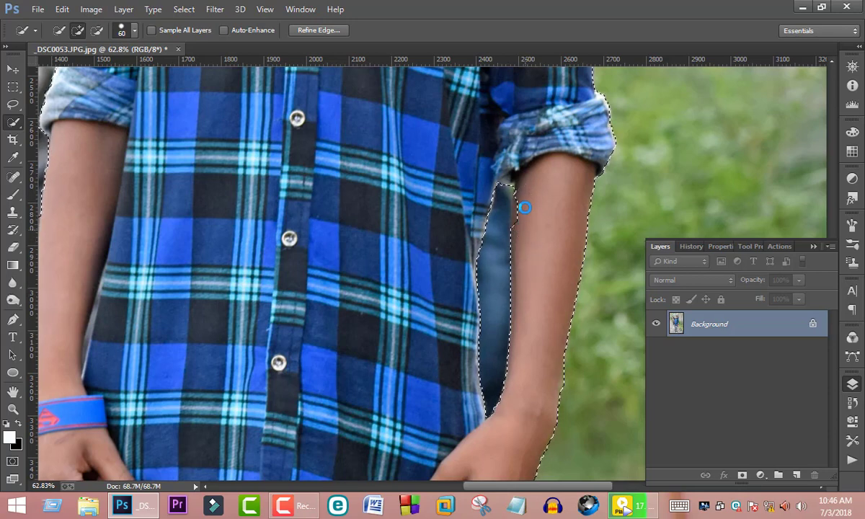
{"action": "left_click_drag", "start_coordinate": [525, 208], "coordinate": [521, 218]}
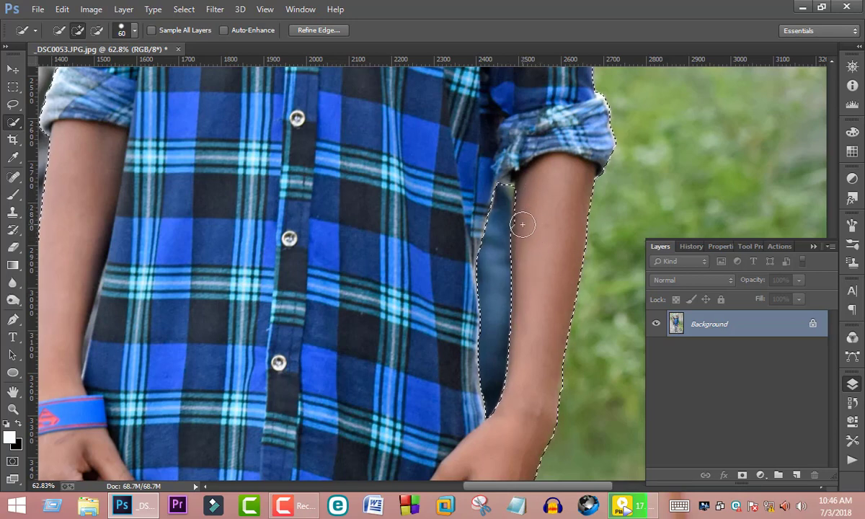
{"action": "scroll", "coordinate": [544, 245], "scroll_direction": "down", "scroll_amount": 3}
{"action": "scroll", "coordinate": [549, 258], "scroll_direction": "down", "scroll_amount": 3}
{"action": "scroll", "coordinate": [548, 258], "scroll_direction": "down", "scroll_amount": 2}
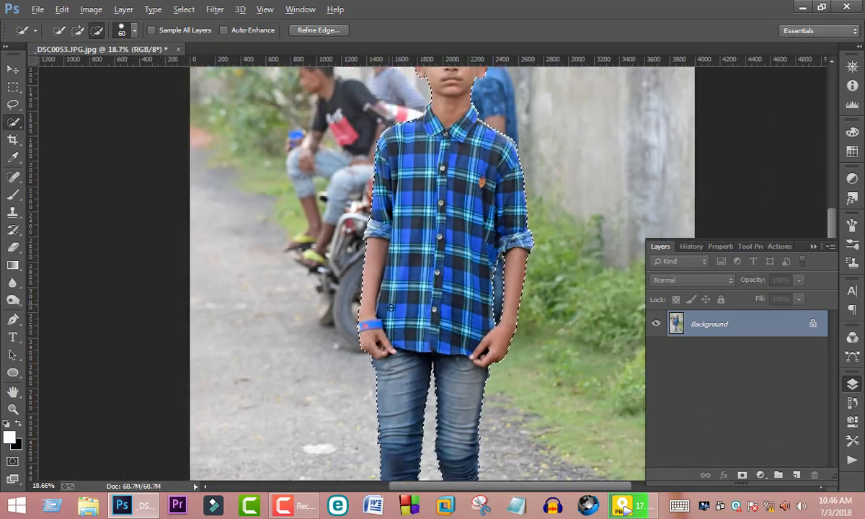
{"action": "scroll", "coordinate": [390, 306], "scroll_direction": "down", "scroll_amount": 2}
- Mask out the background around the boy and Magic Wand the sliver beside the shirt
{"action": "left_click", "coordinate": [741, 475]}
{"action": "scroll", "coordinate": [472, 326], "scroll_direction": "up", "scroll_amount": 5}
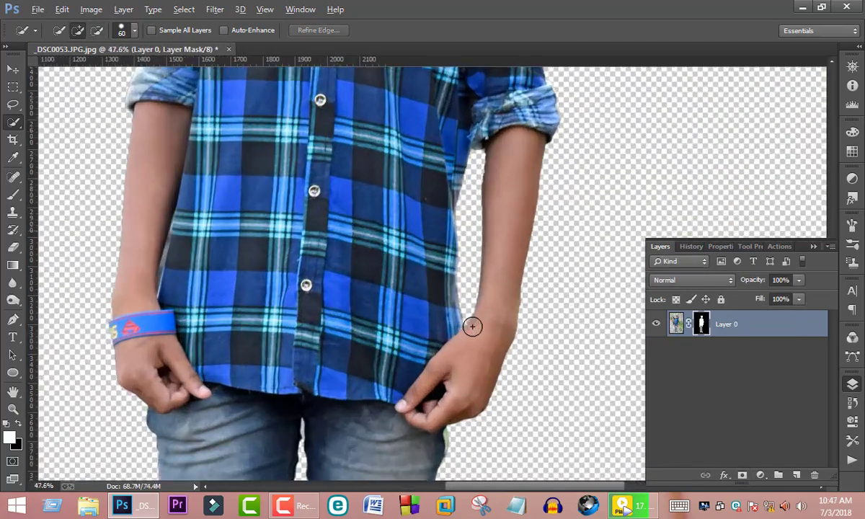
{"action": "scroll", "coordinate": [472, 327], "scroll_direction": "up", "scroll_amount": 2}
{"action": "scroll", "coordinate": [416, 338], "scroll_direction": "up", "scroll_amount": 1}
{"action": "right_click", "coordinate": [13, 123]}
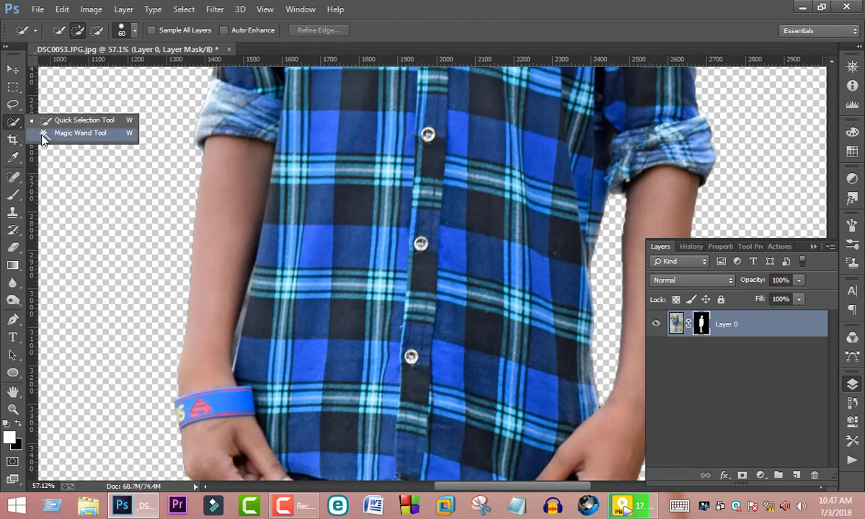
{"action": "left_click", "coordinate": [61, 130]}
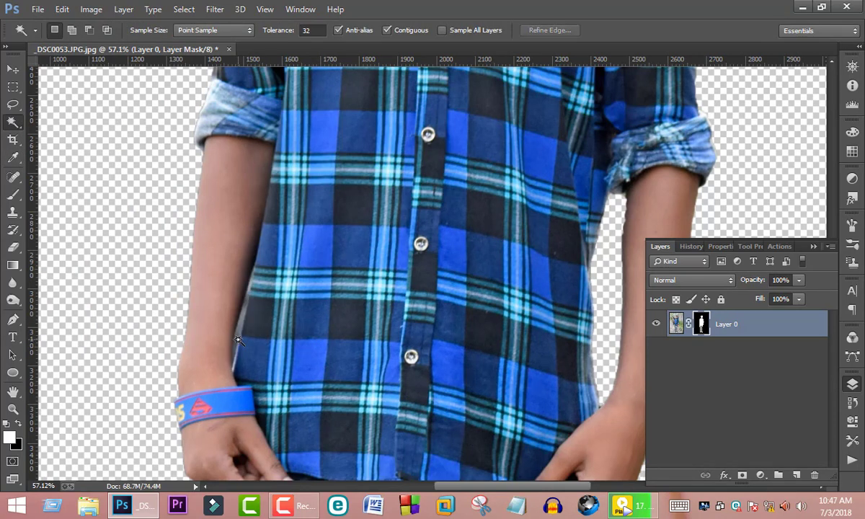
{"action": "left_click", "coordinate": [240, 323]}
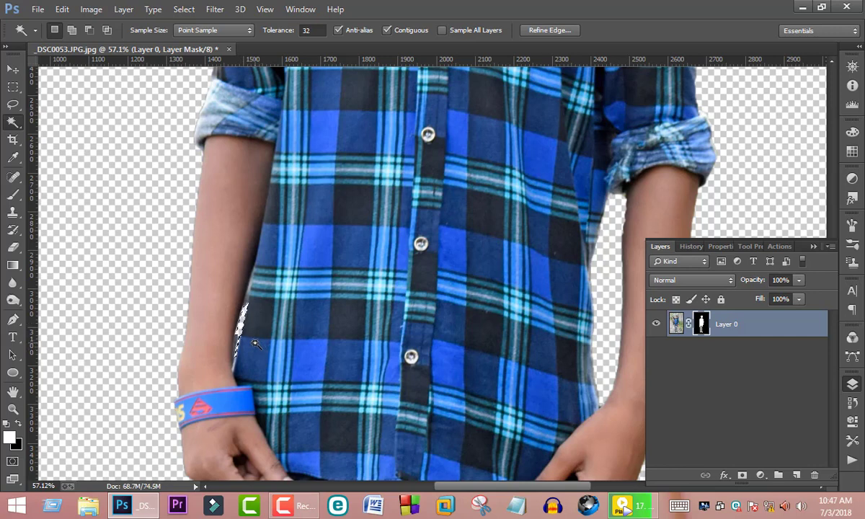
- Select a leftover patch near the shoes, then revert via History to the first selection step
{"action": "scroll", "coordinate": [256, 344], "scroll_direction": "down", "scroll_amount": 2}
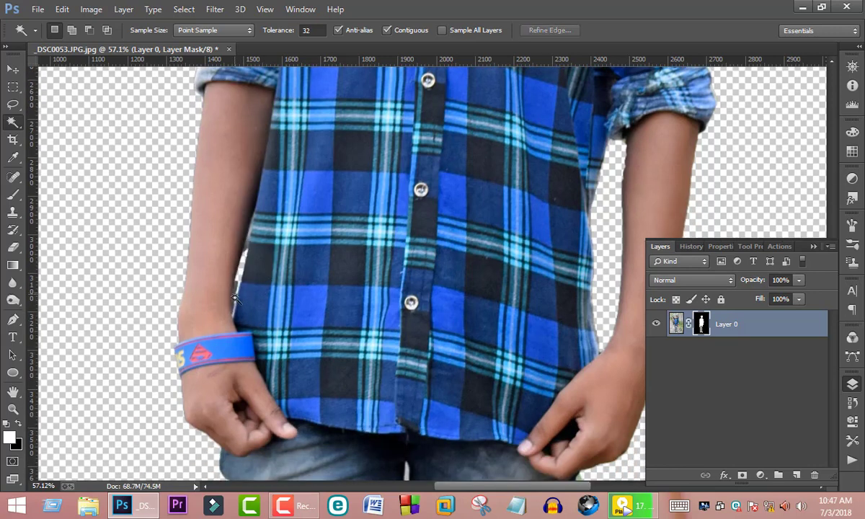
{"action": "scroll", "coordinate": [231, 274], "scroll_direction": "down", "scroll_amount": 2}
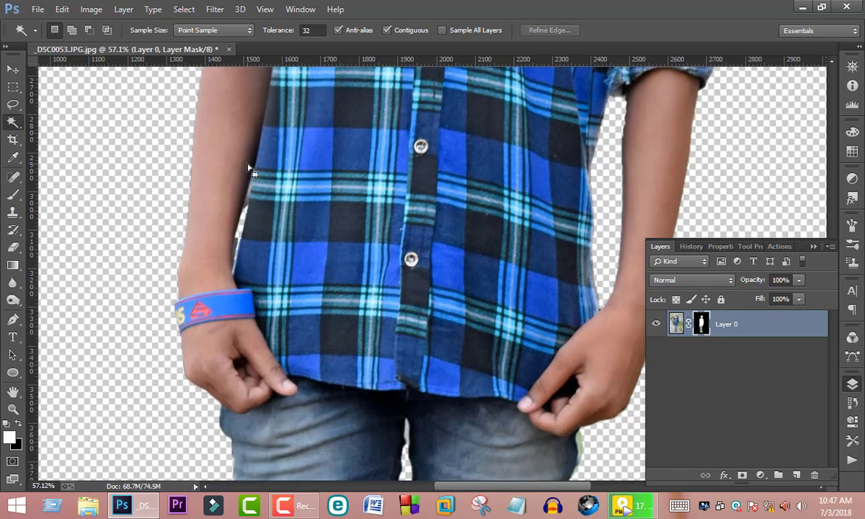
{"action": "scroll", "coordinate": [392, 351], "scroll_direction": "down", "scroll_amount": 5}
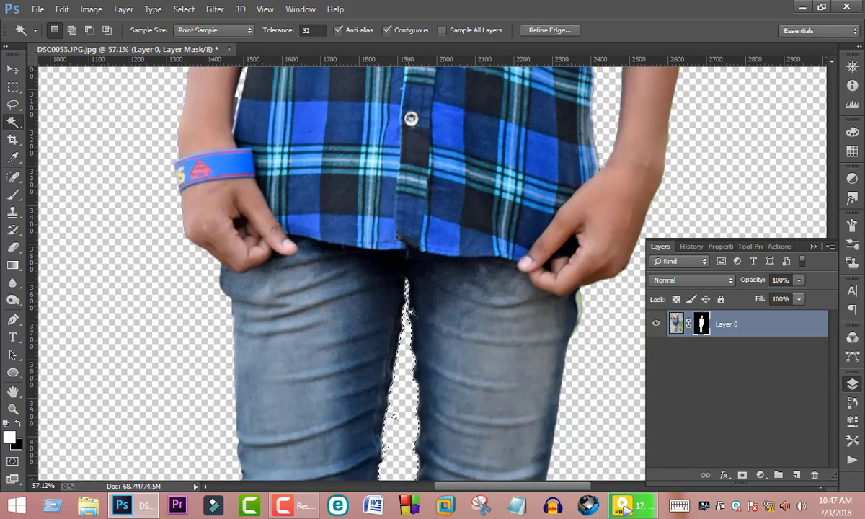
{"action": "scroll", "coordinate": [410, 313], "scroll_direction": "down", "scroll_amount": 4}
{"action": "scroll", "coordinate": [409, 313], "scroll_direction": "down", "scroll_amount": 7}
{"action": "scroll", "coordinate": [407, 313], "scroll_direction": "down", "scroll_amount": 7}
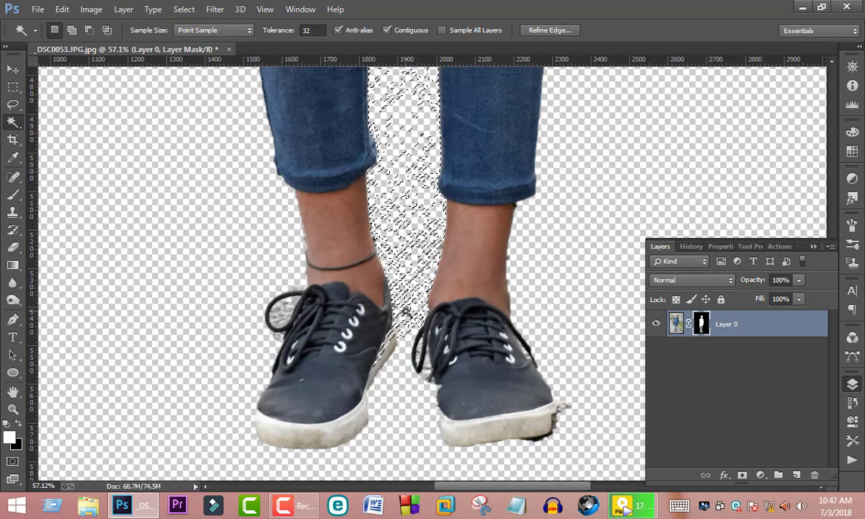
{"action": "left_click", "coordinate": [408, 312]}
{"action": "scroll", "coordinate": [410, 321], "scroll_direction": "up", "scroll_amount": 1}
{"action": "scroll", "coordinate": [415, 333], "scroll_direction": "up", "scroll_amount": 2}
{"action": "scroll", "coordinate": [415, 332], "scroll_direction": "down", "scroll_amount": 2}
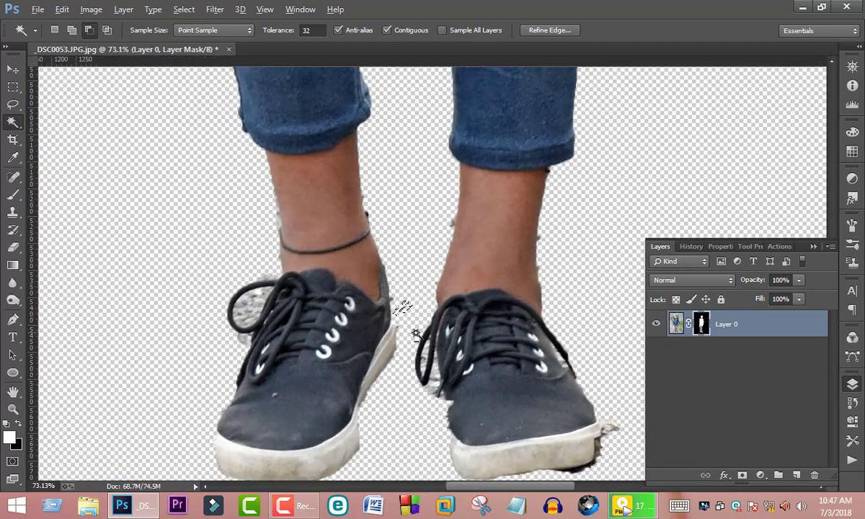
{"action": "scroll", "coordinate": [415, 333], "scroll_direction": "down", "scroll_amount": 1}
{"action": "left_click", "coordinate": [696, 249]}
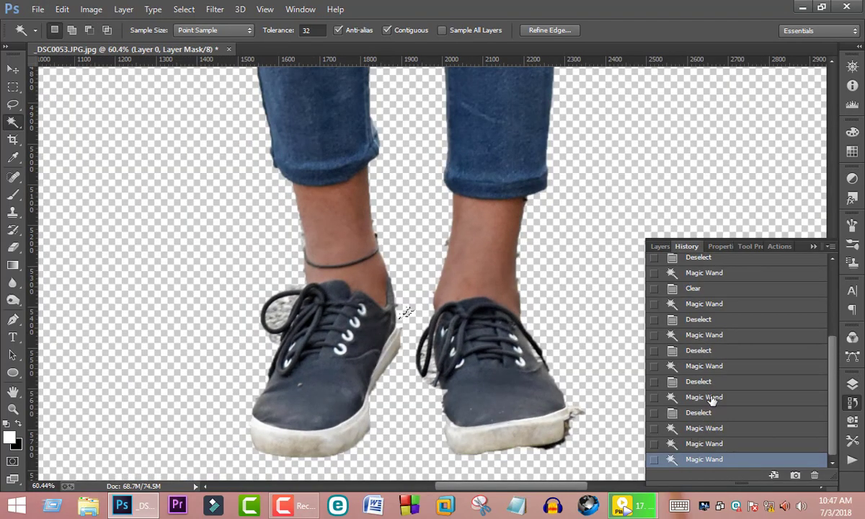
{"action": "left_click", "coordinate": [710, 393]}
{"action": "scroll", "coordinate": [709, 316], "scroll_direction": "up", "scroll_amount": 5}
{"action": "left_click", "coordinate": [706, 288]}
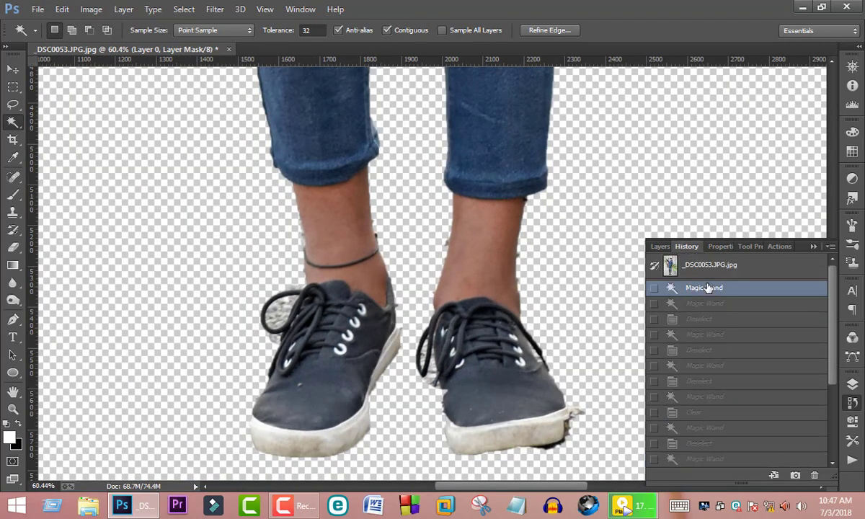
{"action": "left_click", "coordinate": [710, 289]}
{"action": "scroll", "coordinate": [698, 320], "scroll_direction": "down", "scroll_amount": 3}
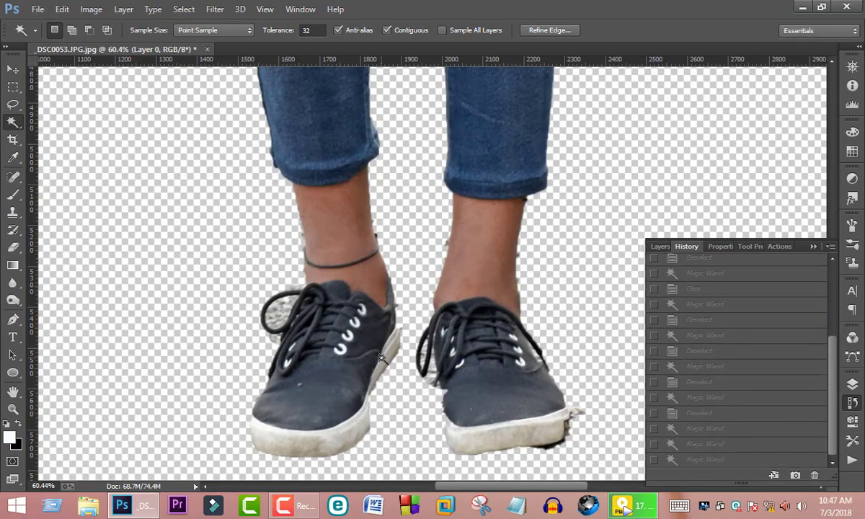
{"action": "scroll", "coordinate": [378, 353], "scroll_direction": "up", "scroll_amount": 5}
{"action": "scroll", "coordinate": [378, 353], "scroll_direction": "down", "scroll_amount": 5}
{"action": "scroll", "coordinate": [377, 353], "scroll_direction": "up", "scroll_amount": 3}
- Delete the background showing inside the left shoe's lace loop and check nearby specks
{"action": "left_click", "coordinate": [377, 354], "text": "alt"}
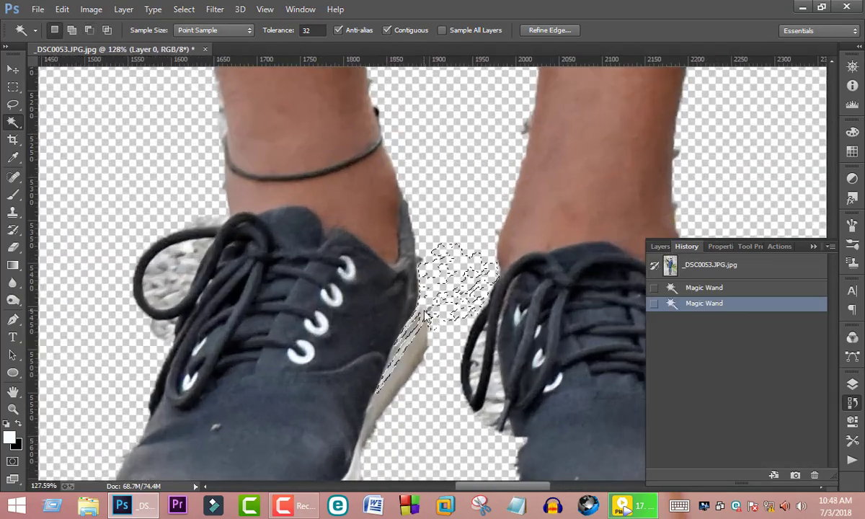
{"action": "key", "text": "ctrl+d"}
{"action": "scroll", "coordinate": [440, 340], "scroll_direction": "down", "scroll_amount": 1}
{"action": "scroll", "coordinate": [454, 341], "scroll_direction": "down", "scroll_amount": 1}
{"action": "scroll", "coordinate": [433, 324], "scroll_direction": "down", "scroll_amount": 1}
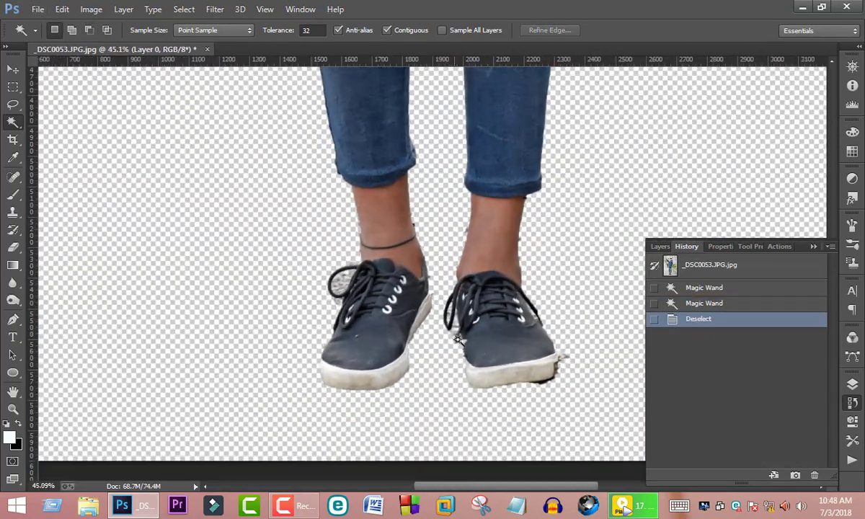
{"action": "scroll", "coordinate": [345, 303], "scroll_direction": "up", "scroll_amount": 2}
{"action": "scroll", "coordinate": [346, 303], "scroll_direction": "up", "scroll_amount": 1}
{"action": "scroll", "coordinate": [346, 303], "scroll_direction": "up", "scroll_amount": 1}
{"action": "left_click", "coordinate": [346, 299]}
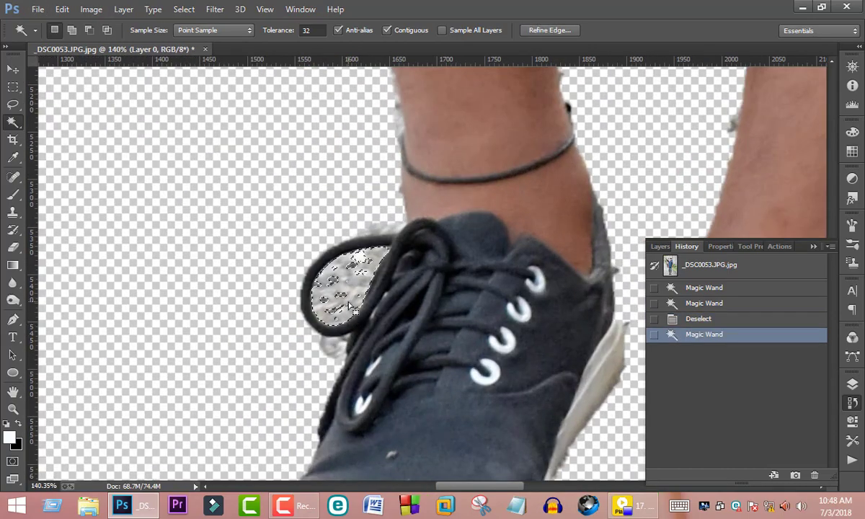
{"action": "key", "text": "Delete"}
{"action": "left_click", "coordinate": [314, 329]}
{"action": "key", "text": "ctrl+d"}
{"action": "left_click", "coordinate": [320, 392]}
{"action": "key", "text": "ctrl+d"}
- Select and delete the remaining stray specks in and around the lace loop
{"action": "left_click", "coordinate": [338, 349]}
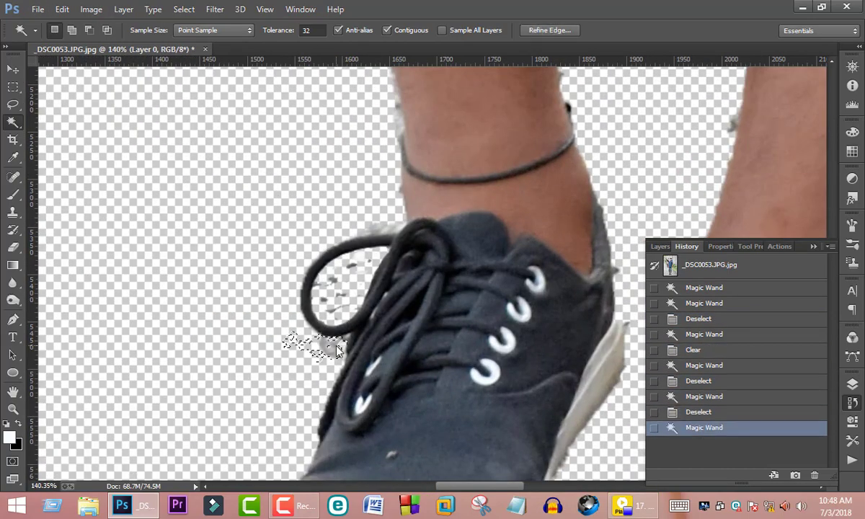
{"action": "key", "text": "Delete"}
{"action": "left_click", "coordinate": [328, 295]}
{"action": "key", "text": "Delete"}
{"action": "key", "text": "Delete"}
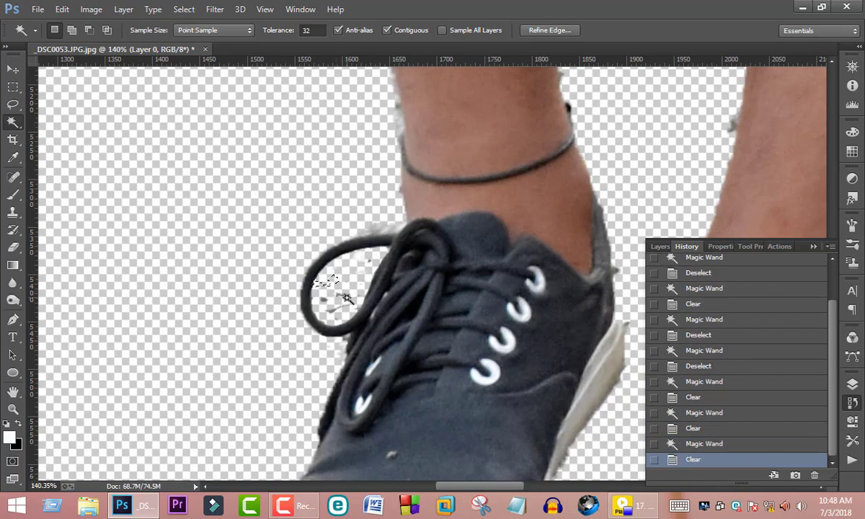
{"action": "left_click", "coordinate": [332, 299]}
{"action": "key", "text": "Delete"}
{"action": "key", "text": "Delete"}
{"action": "left_click", "coordinate": [372, 255]}
{"action": "left_click", "coordinate": [353, 308]}
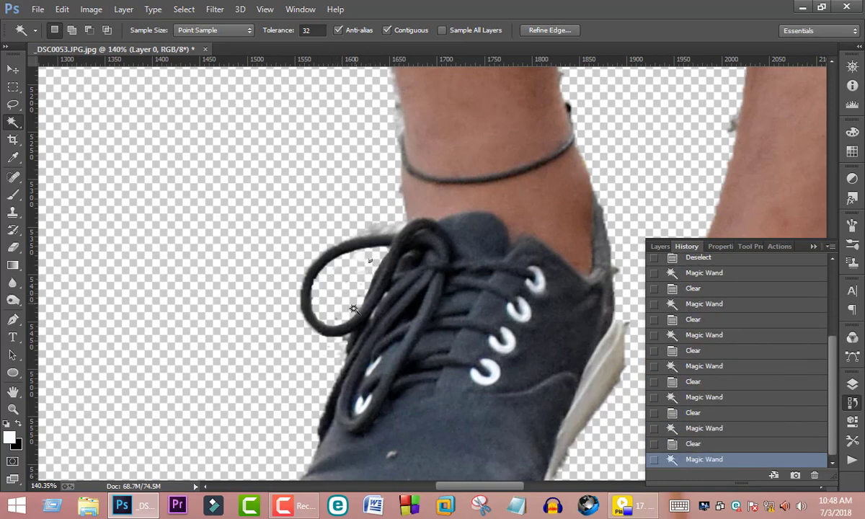
{"action": "key", "text": "ctrl+d"}
{"action": "left_click", "coordinate": [317, 298]}
{"action": "key", "text": "Delete"}
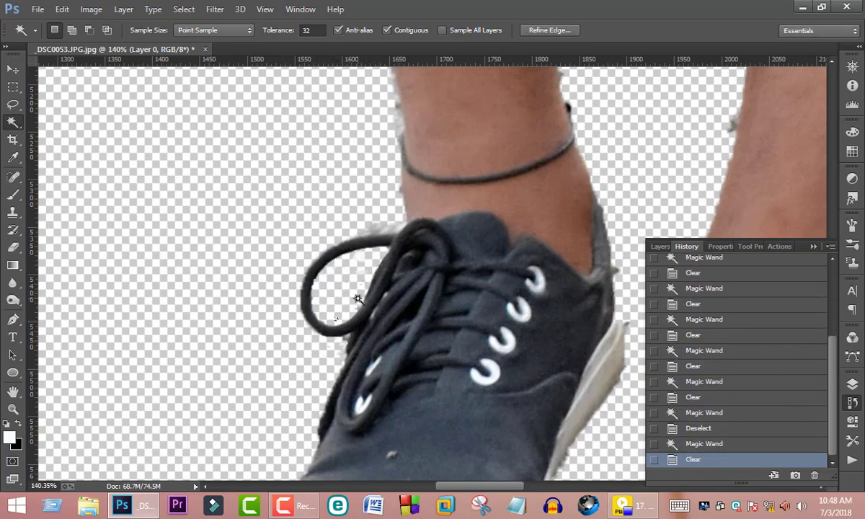
{"action": "left_click", "coordinate": [343, 292]}
{"action": "key", "text": "ctrl+d"}
{"action": "key", "text": "Delete"}
- Remove leftover pixels beside the ankle and white specks by the other shoe's lace loop
{"action": "scroll", "coordinate": [400, 201], "scroll_direction": "up", "scroll_amount": 2}
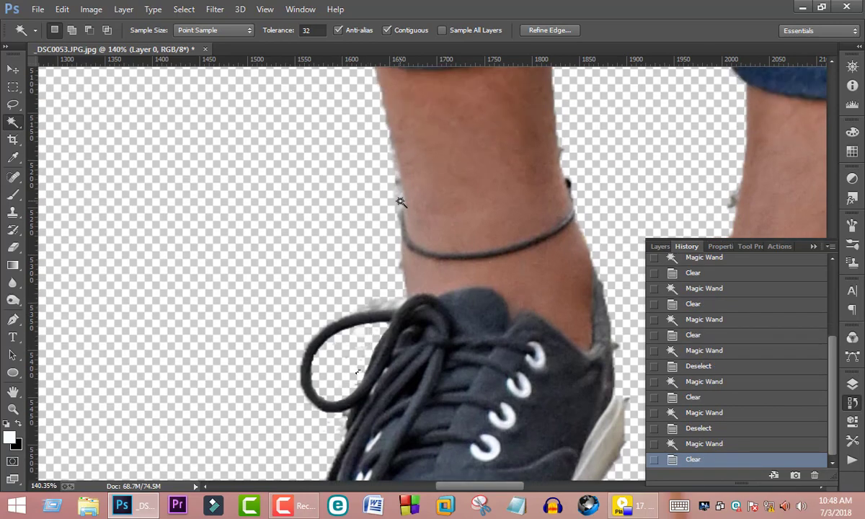
{"action": "left_click", "coordinate": [401, 202]}
{"action": "key", "text": "ctrl+d"}
{"action": "left_click_drag", "start_coordinate": [634, 433], "coordinate": [313, 382]}
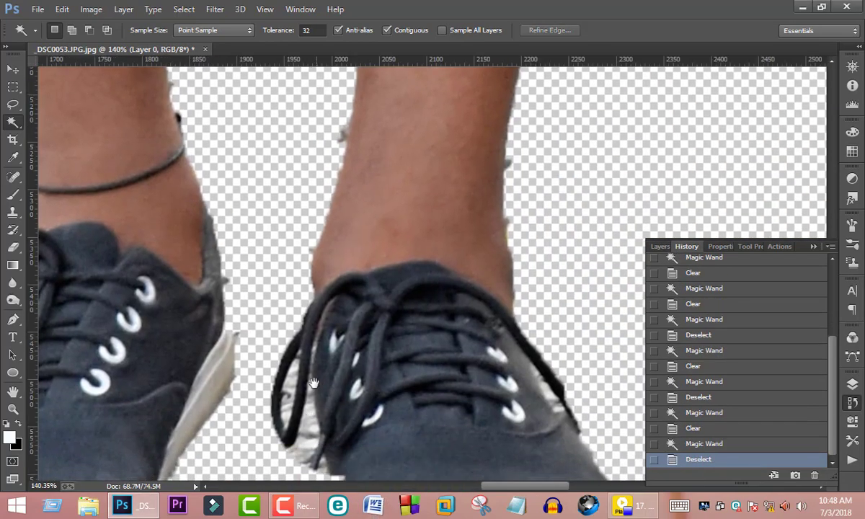
{"action": "left_click", "coordinate": [269, 398]}
{"action": "key", "text": "Delete"}
{"action": "key", "text": "ctrl+d"}
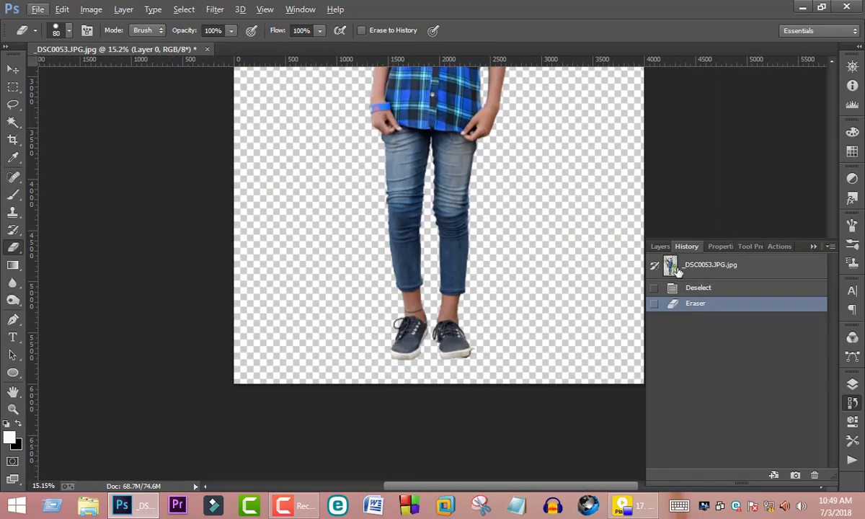
- Open the backdrop Chiranjit editz.jpg as a docked tab, then select the _DSC0053 boy's layer mask
{"action": "left_click", "coordinate": [660, 246]}
{"action": "scroll", "coordinate": [473, 347], "scroll_direction": "down", "scroll_amount": 3}
{"action": "scroll", "coordinate": [241, 182], "scroll_direction": "up", "scroll_amount": 1}
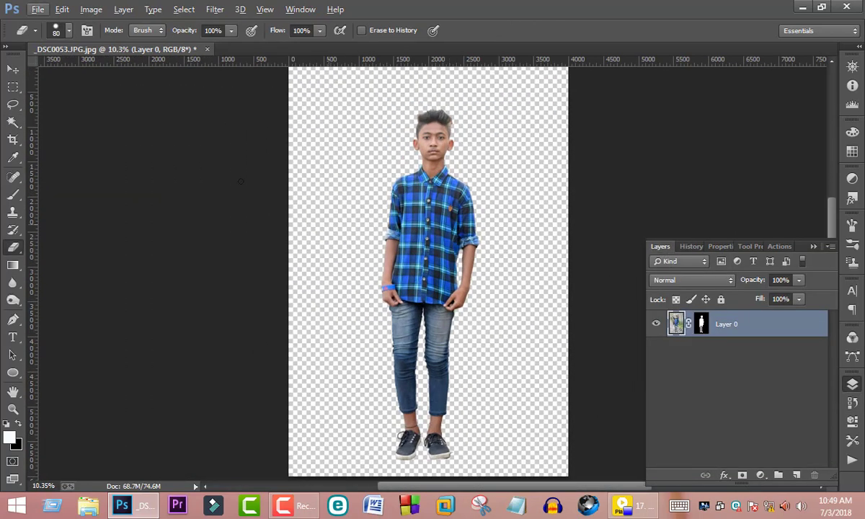
{"action": "left_click", "coordinate": [37, 9]}
{"action": "left_click", "coordinate": [56, 37]}
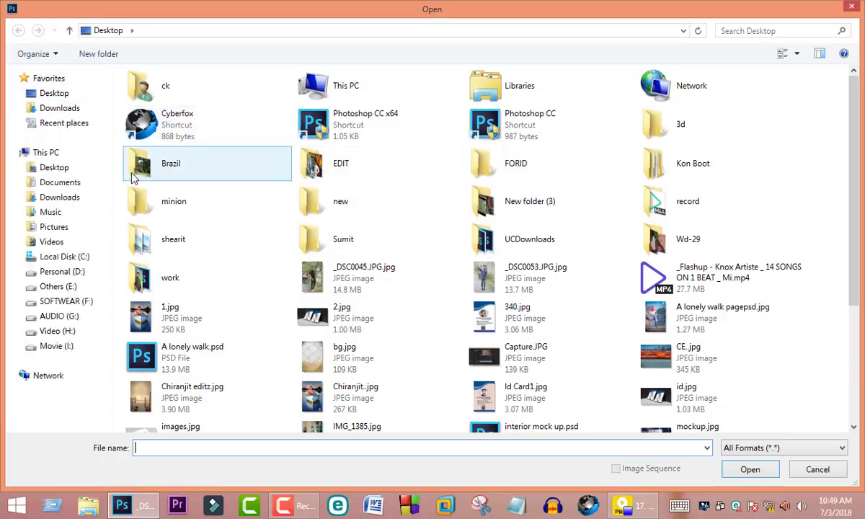
{"action": "left_click", "coordinate": [383, 326]}
{"action": "scroll", "coordinate": [385, 340], "scroll_direction": "down", "scroll_amount": 3}
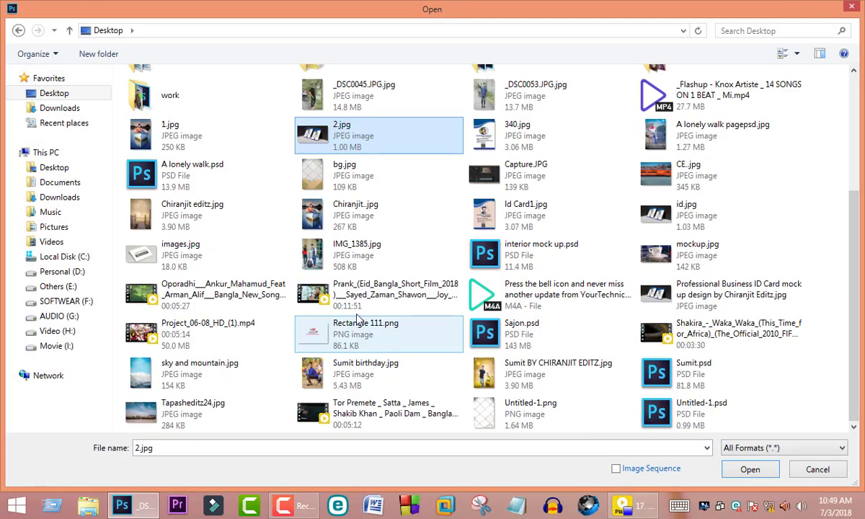
{"action": "double_click", "coordinate": [193, 204]}
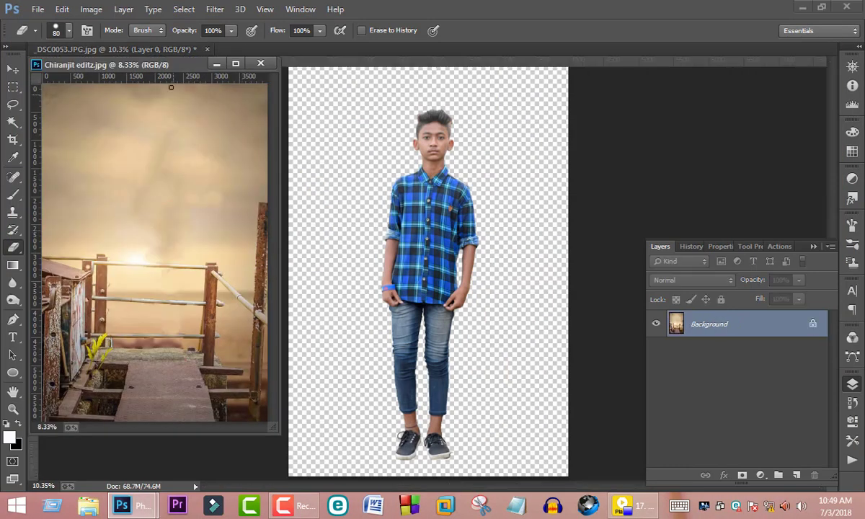
{"action": "left_click_drag", "start_coordinate": [182, 70], "coordinate": [329, 48]}
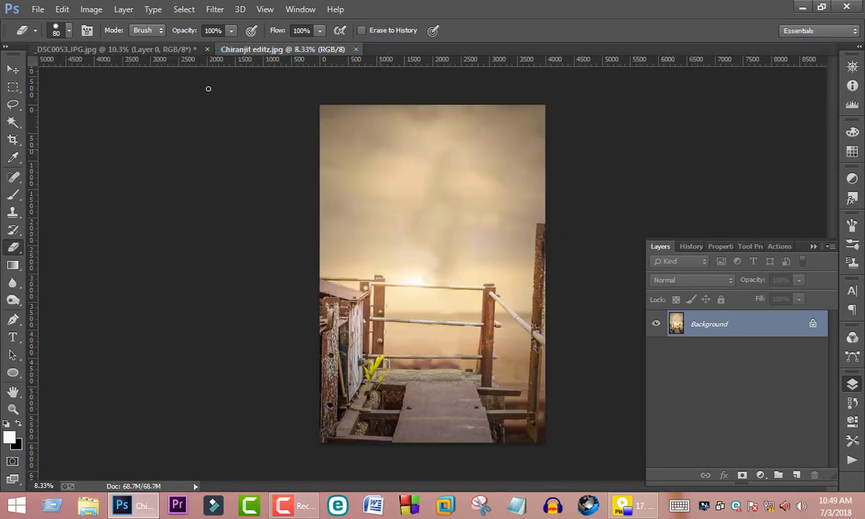
{"action": "left_click", "coordinate": [156, 51]}
{"action": "left_click", "coordinate": [702, 323]}
- Run Refine Mask in On White view, brushing the right edge of the boy's hair
{"action": "right_click", "coordinate": [702, 323]}
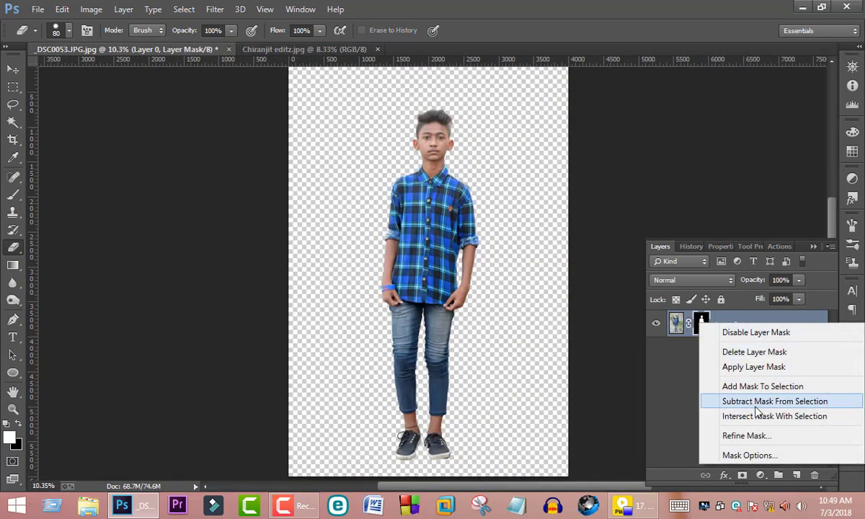
{"action": "left_click", "coordinate": [746, 436]}
{"action": "left_click", "coordinate": [732, 135]}
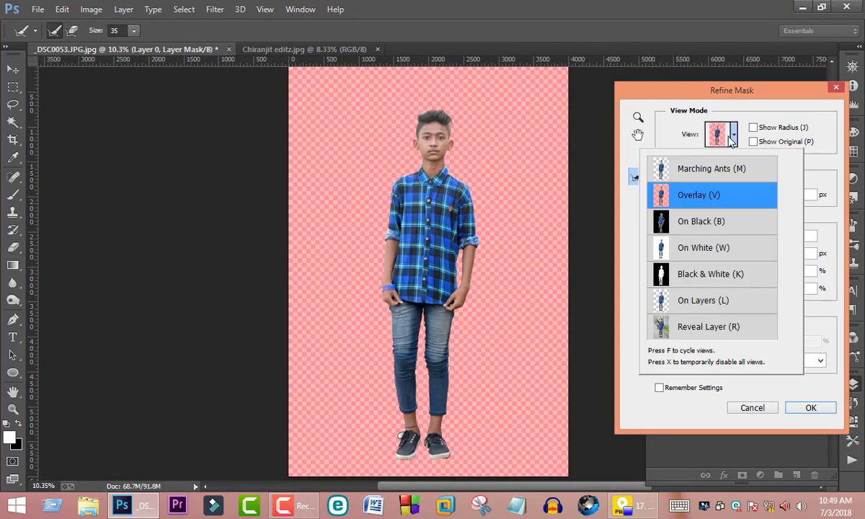
{"action": "left_click", "coordinate": [695, 247]}
{"action": "scroll", "coordinate": [523, 216], "scroll_direction": "up", "scroll_amount": 2}
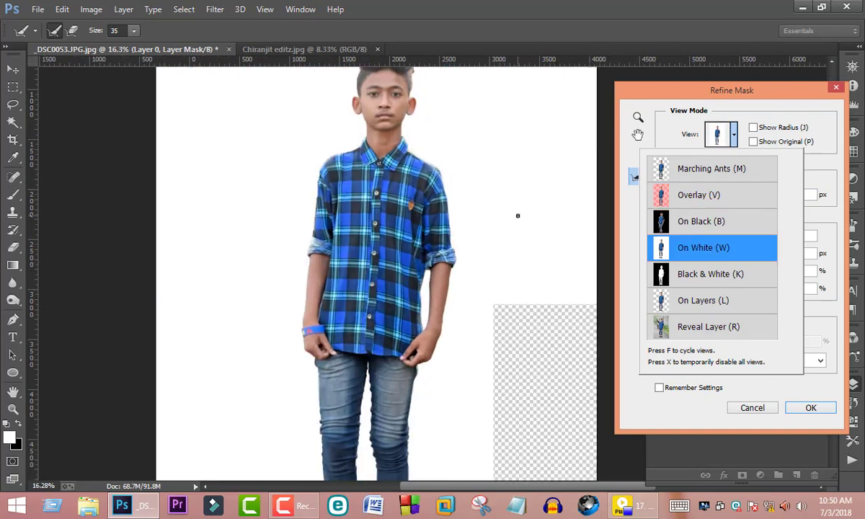
{"action": "scroll", "coordinate": [517, 216], "scroll_direction": "up", "scroll_amount": 2}
{"action": "scroll", "coordinate": [428, 352], "scroll_direction": "up", "scroll_amount": 1}
{"action": "scroll", "coordinate": [427, 351], "scroll_direction": "up", "scroll_amount": 1}
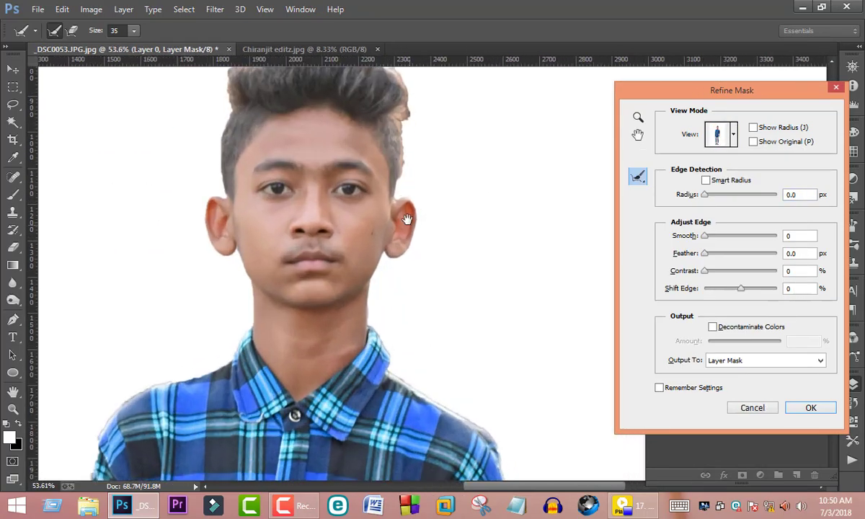
{"action": "scroll", "coordinate": [320, 214], "scroll_direction": "up", "scroll_amount": 3}
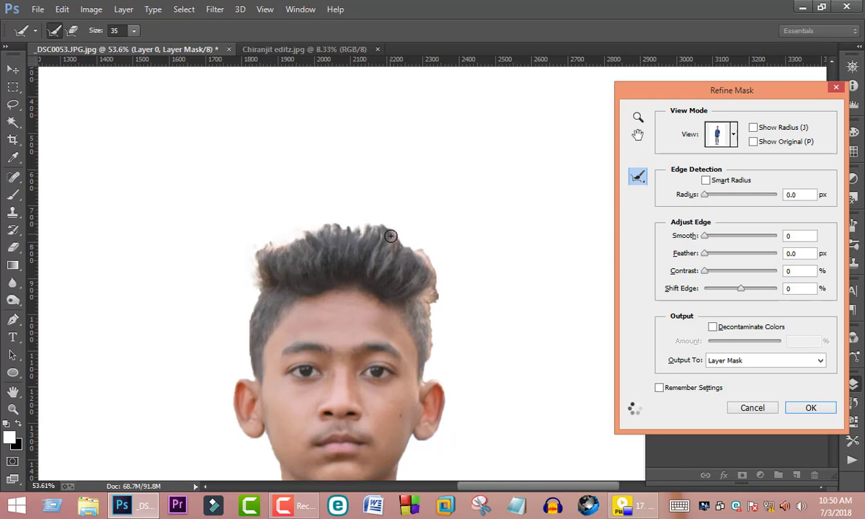
{"action": "mouse_move", "coordinate": [389, 235]}
{"action": "left_mouse_down"}
{"action": "mouse_move", "coordinate": [426, 253]}
{"action": "mouse_move", "coordinate": [433, 297]}
{"action": "left_mouse_up"}
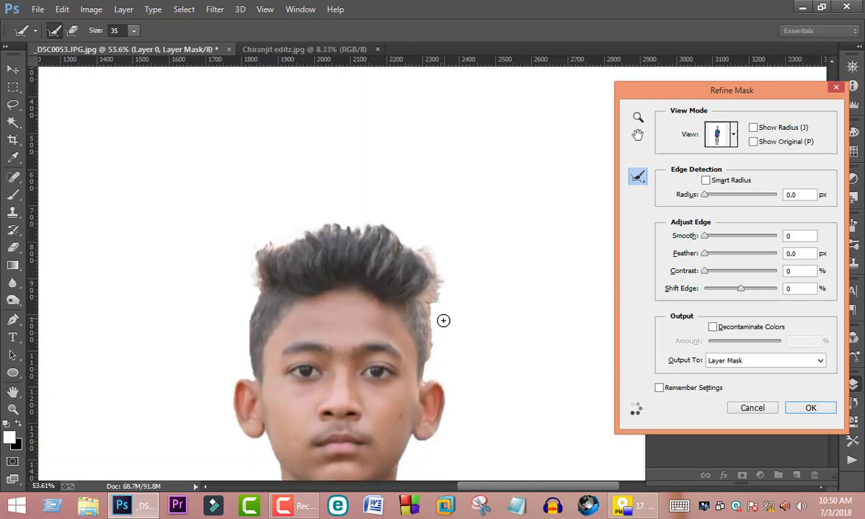
{"action": "left_click", "coordinate": [811, 408]}
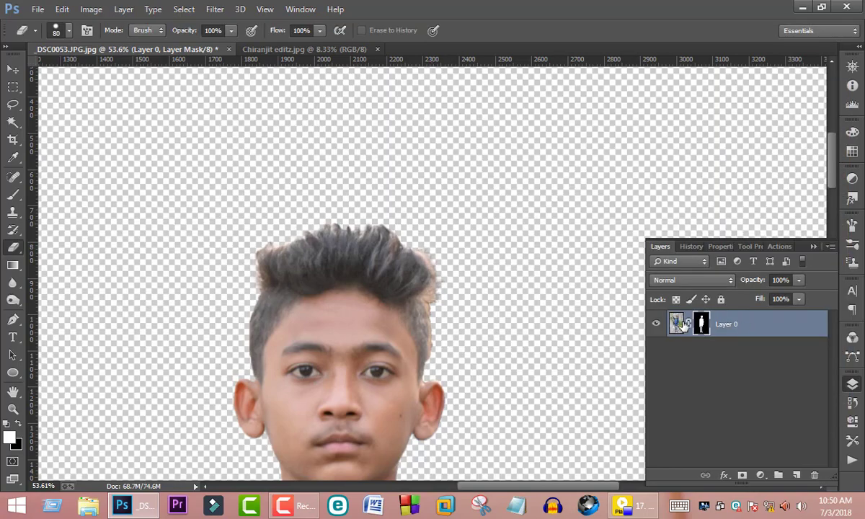
- Apply a Camera Raw Filter to Layer 0's image with Exposure raised to +0.40
{"action": "left_click", "coordinate": [683, 326]}
{"action": "scroll", "coordinate": [415, 245], "scroll_direction": "down", "scroll_amount": 1}
{"action": "scroll", "coordinate": [261, 9], "scroll_direction": "down", "scroll_amount": 3}
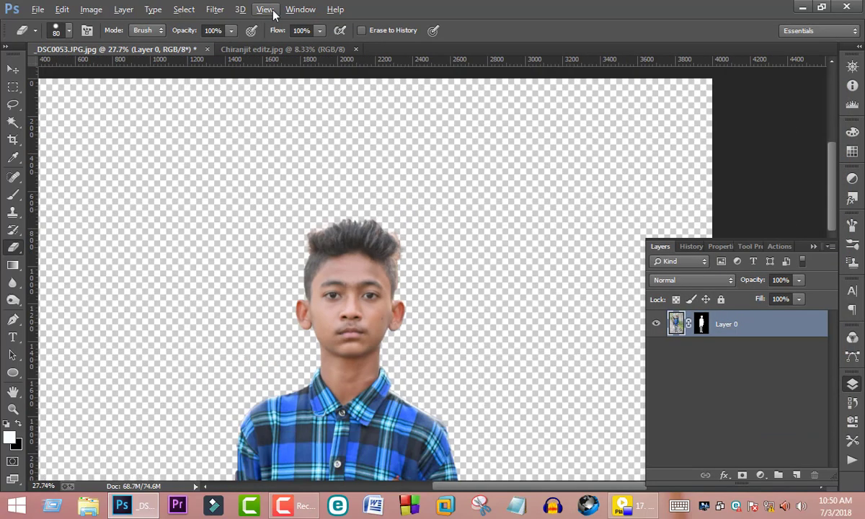
{"action": "scroll", "coordinate": [264, 10], "scroll_direction": "down", "scroll_amount": 2}
{"action": "left_click", "coordinate": [215, 9]}
{"action": "left_click", "coordinate": [247, 91]}
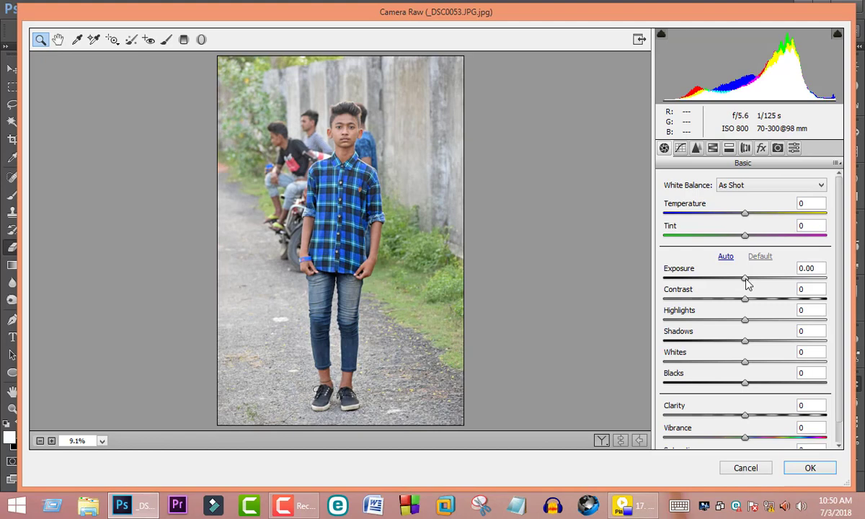
{"action": "left_click_drag", "start_coordinate": [746, 280], "coordinate": [752, 280]}
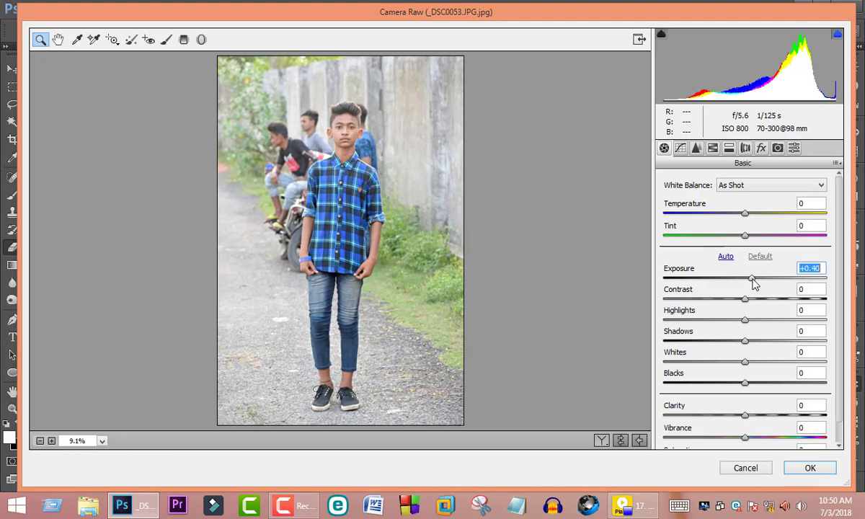
{"action": "left_click", "coordinate": [727, 148]}
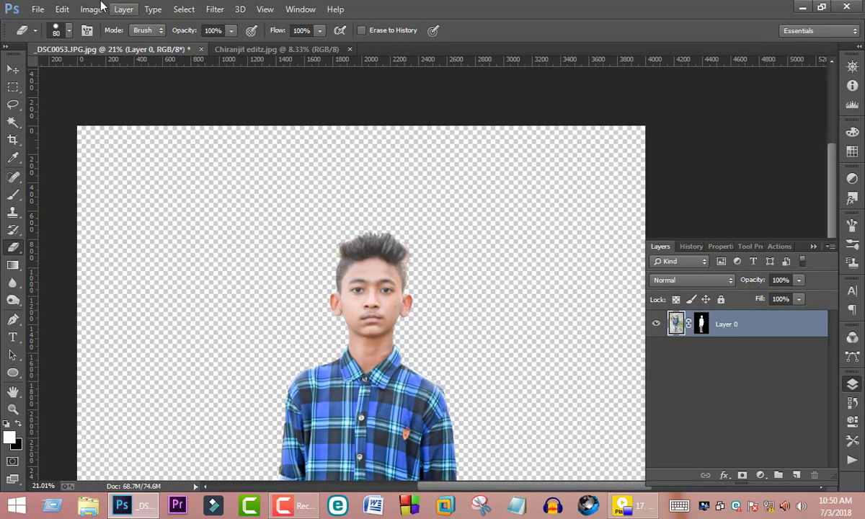
- Use Selective Color to add Black: Neutrals +19, Blues +56, Cyans +17
{"action": "left_click", "coordinate": [91, 8]}
{"action": "mouse_move", "coordinate": [292, 212]}
{"action": "left_click", "coordinate": [272, 258]}
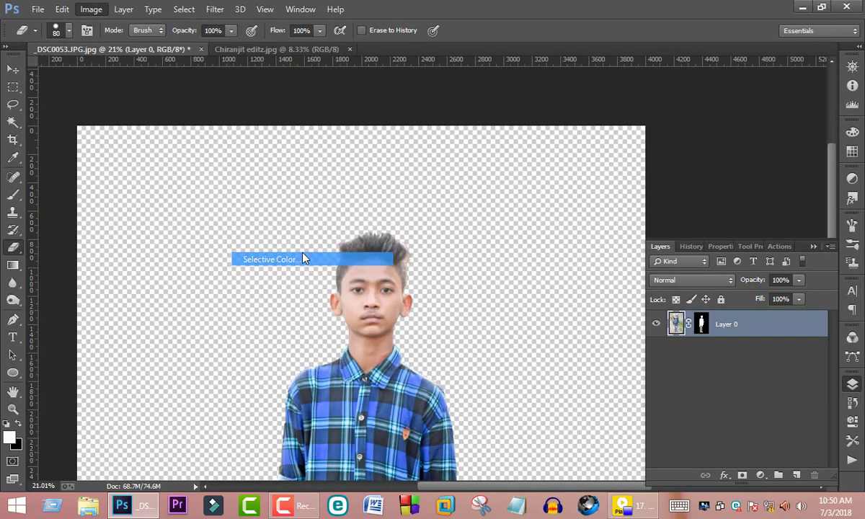
{"action": "left_click", "coordinate": [670, 181]}
{"action": "left_click", "coordinate": [663, 283]}
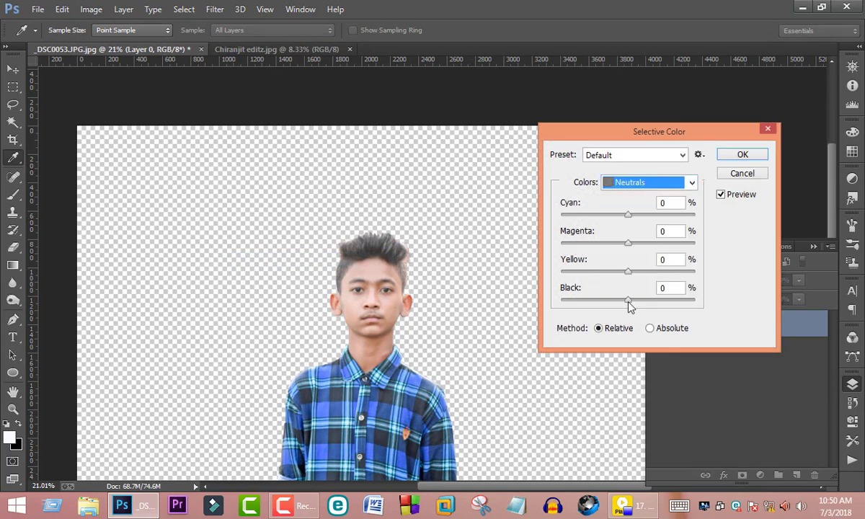
{"action": "left_click_drag", "start_coordinate": [628, 303], "coordinate": [638, 303]}
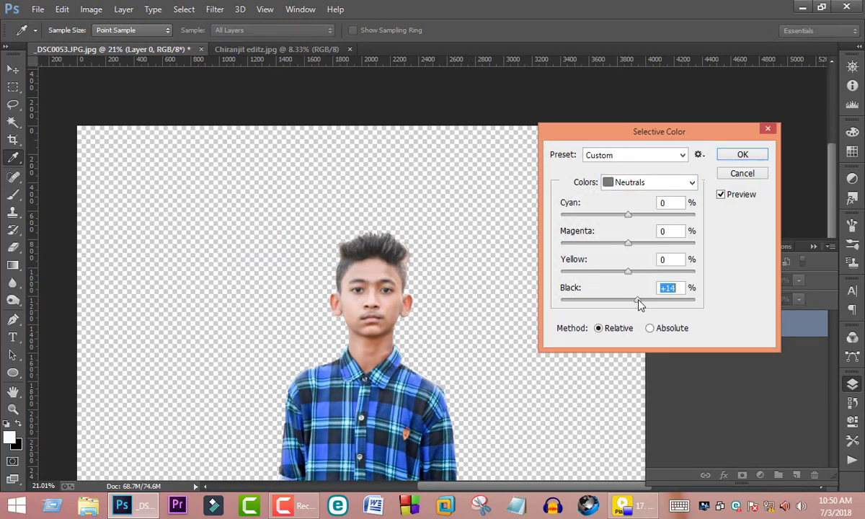
{"action": "left_click", "coordinate": [668, 185]}
{"action": "left_click", "coordinate": [651, 253]}
{"action": "left_click_drag", "start_coordinate": [630, 301], "coordinate": [665, 302]}
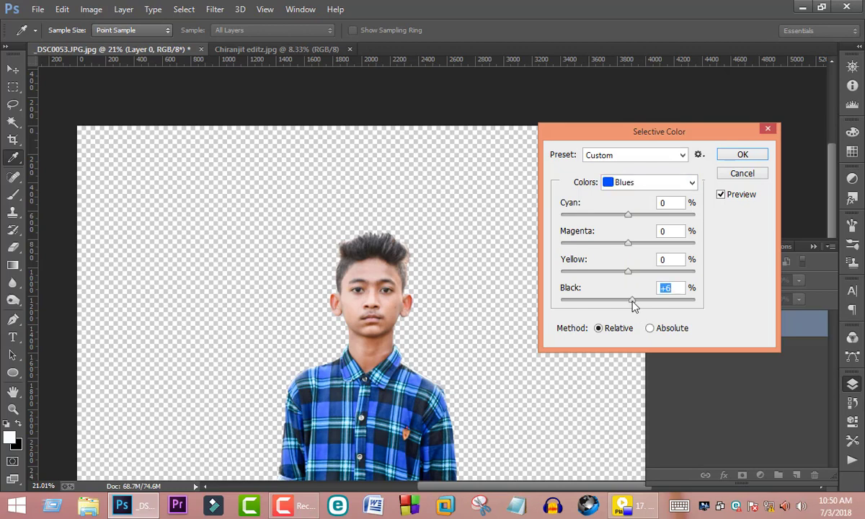
{"action": "left_click", "coordinate": [670, 181]}
{"action": "left_click", "coordinate": [637, 239]}
{"action": "left_click_drag", "start_coordinate": [628, 301], "coordinate": [640, 302]}
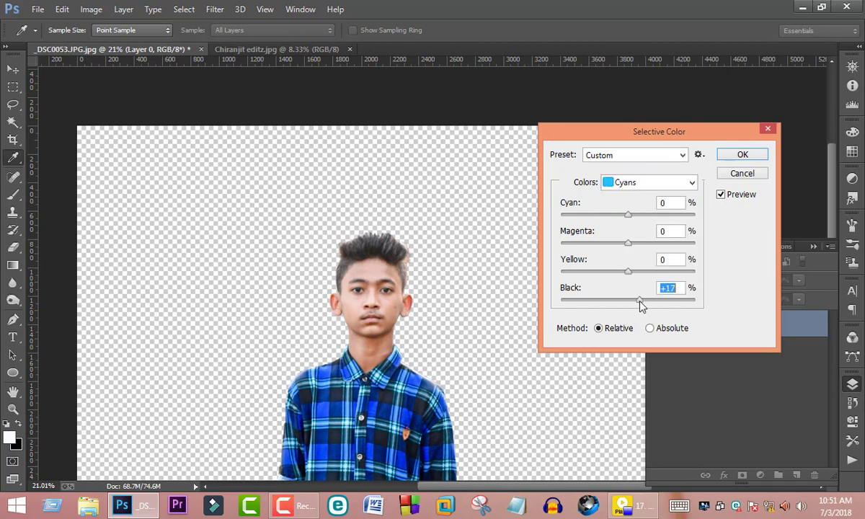
{"action": "left_click", "coordinate": [742, 156]}
- Switch to the Eraser and pan across the shirt, jeans and head
{"action": "key", "text": "e"}
{"action": "left_click_drag", "start_coordinate": [447, 391], "coordinate": [444, 293]}
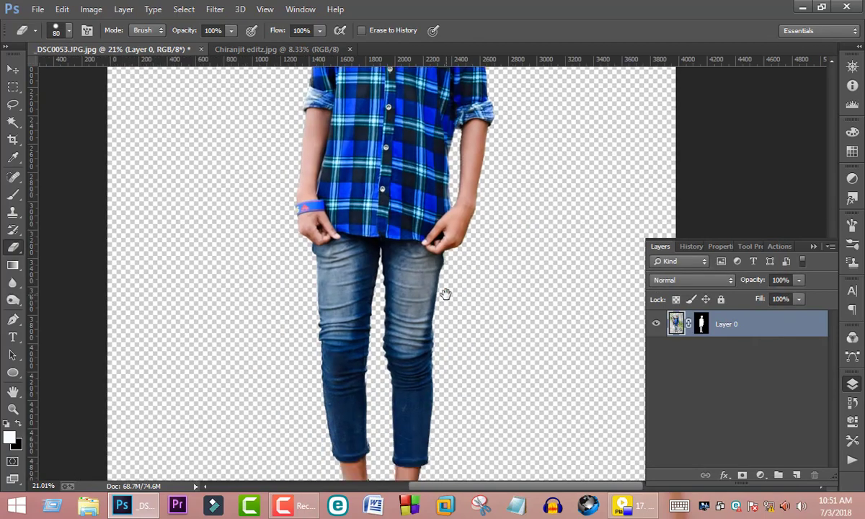
{"action": "mouse_move", "coordinate": [442, 328]}
{"action": "left_mouse_down"}
{"action": "mouse_move", "coordinate": [454, 348]}
{"action": "mouse_move", "coordinate": [432, 303]}
{"action": "mouse_move", "coordinate": [419, 193]}
{"action": "mouse_move", "coordinate": [436, 343]}
{"action": "mouse_move", "coordinate": [418, 404]}
{"action": "left_mouse_up"}
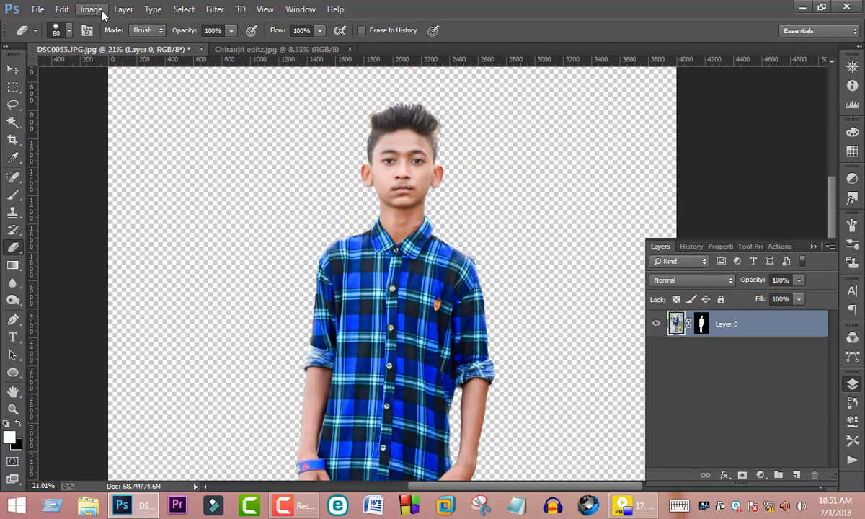
- Apply a second Camera Raw pass with Orange luminance +18 and Yellow luminance −7
{"action": "left_click", "coordinate": [215, 10]}
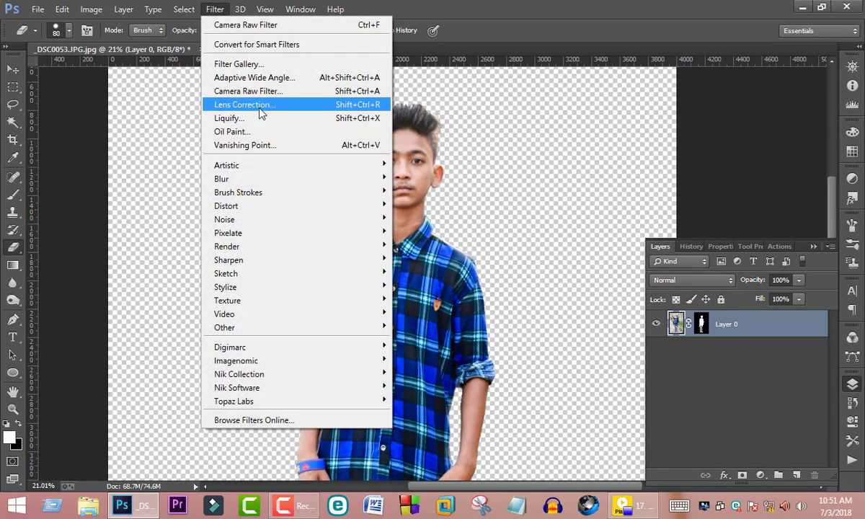
{"action": "left_click", "coordinate": [252, 91]}
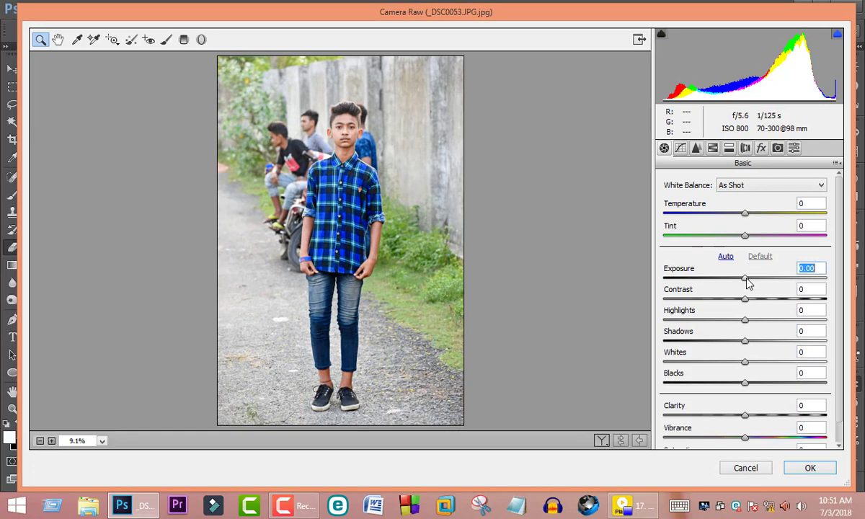
{"action": "left_click", "coordinate": [727, 149]}
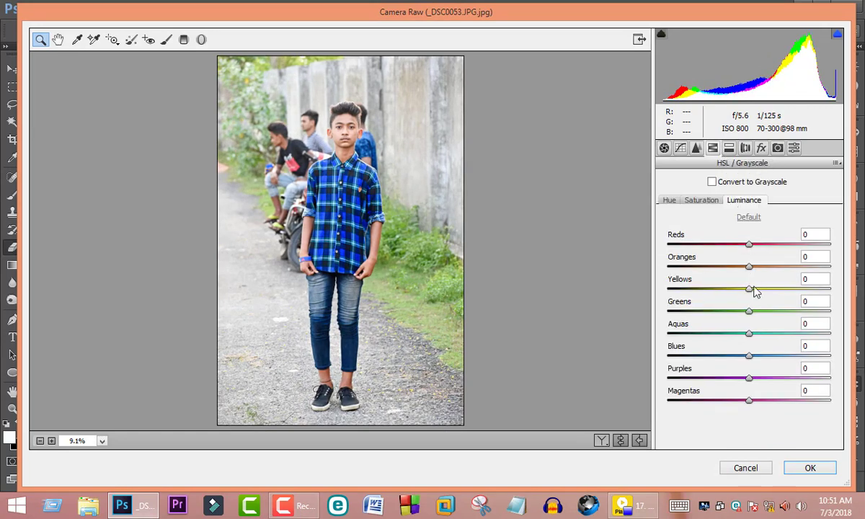
{"action": "mouse_move", "coordinate": [749, 266]}
{"action": "left_mouse_down"}
{"action": "mouse_move", "coordinate": [764, 266]}
{"action": "mouse_move", "coordinate": [743, 288]}
{"action": "left_mouse_up"}
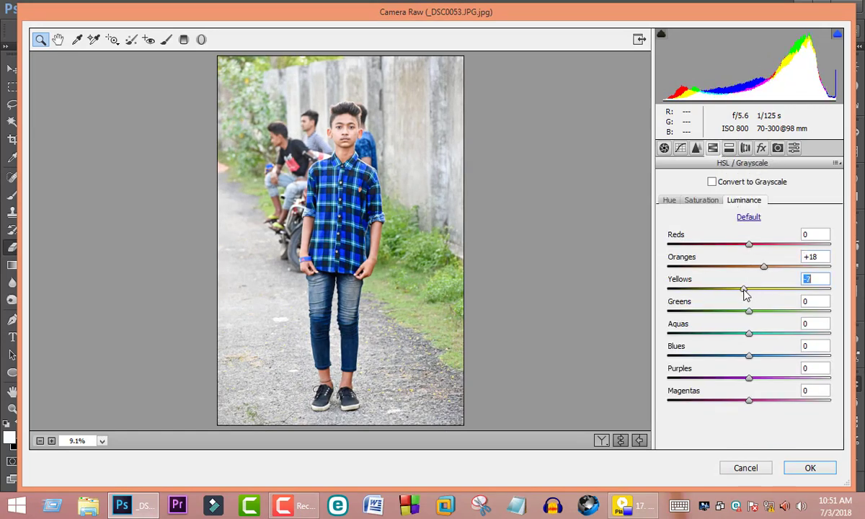
{"action": "left_click", "coordinate": [811, 469]}
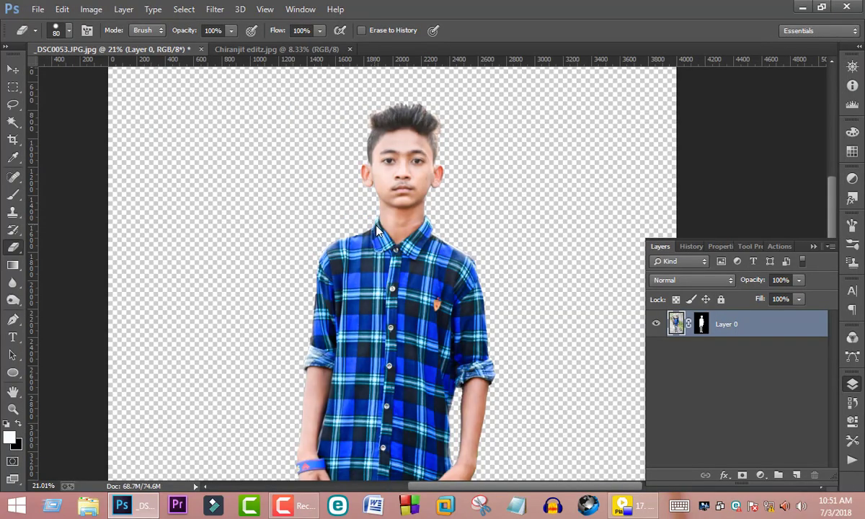
- Apply Imagenomic Noiseware to the boy's layer at Luminance 70% and Color 80%
{"action": "left_click", "coordinate": [218, 8]}
{"action": "left_click", "coordinate": [428, 359]}
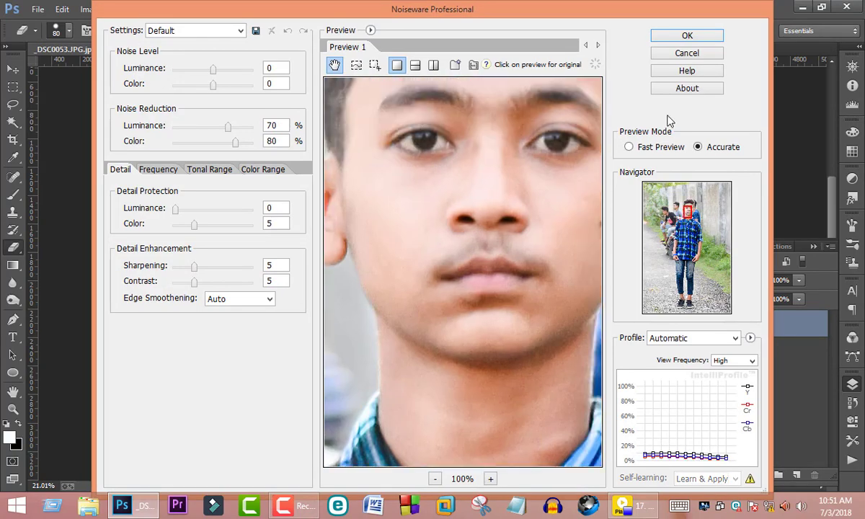
{"action": "left_click", "coordinate": [692, 36]}
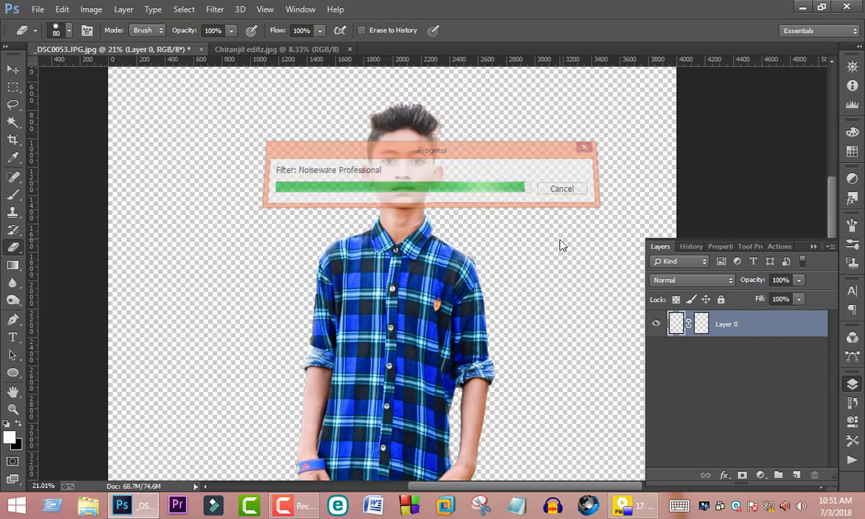
{"action": "left_click", "coordinate": [19, 68]}
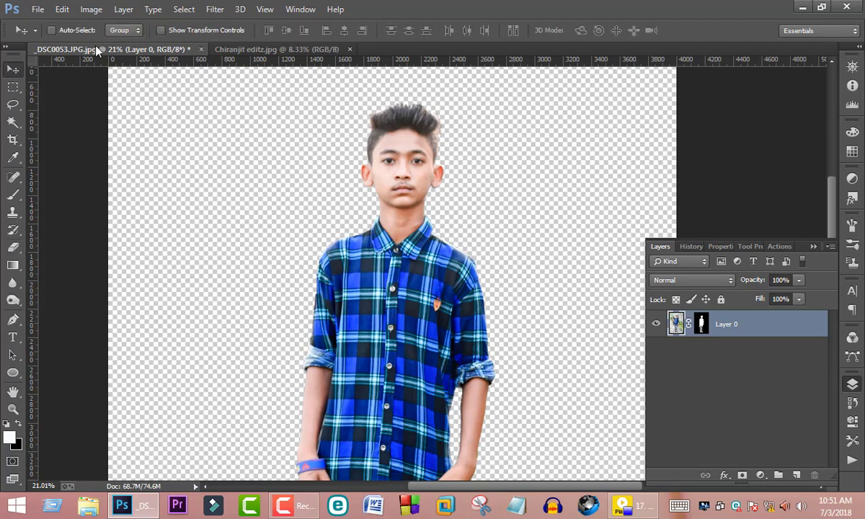
- Drag the boy layer into the Chiranjit editz backdrop and roughly position him
{"action": "mouse_move", "coordinate": [398, 246]}
{"action": "left_mouse_down"}
{"action": "mouse_move", "coordinate": [419, 224]}
{"action": "mouse_move", "coordinate": [462, 254]}
{"action": "left_mouse_up"}
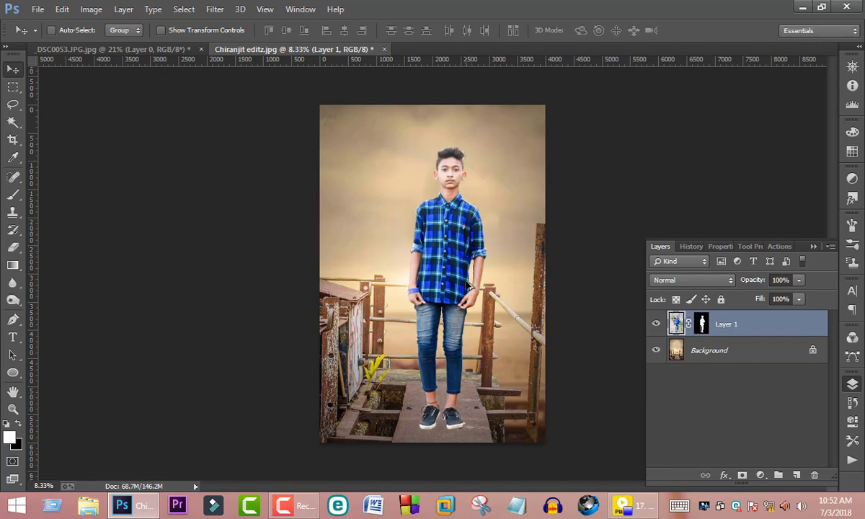
{"action": "scroll", "coordinate": [465, 245], "scroll_direction": "up", "scroll_amount": 2}
{"action": "scroll", "coordinate": [470, 232], "scroll_direction": "up", "scroll_amount": 2}
{"action": "left_click_drag", "start_coordinate": [469, 232], "coordinate": [415, 52]}
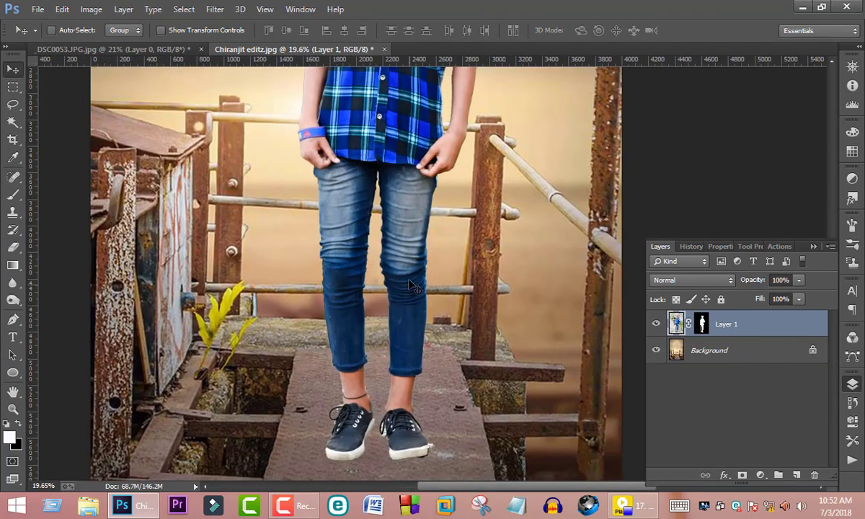
{"action": "mouse_move", "coordinate": [409, 286]}
{"action": "left_mouse_down"}
{"action": "mouse_move", "coordinate": [422, 286]}
{"action": "mouse_move", "coordinate": [414, 284]}
{"action": "left_mouse_up"}
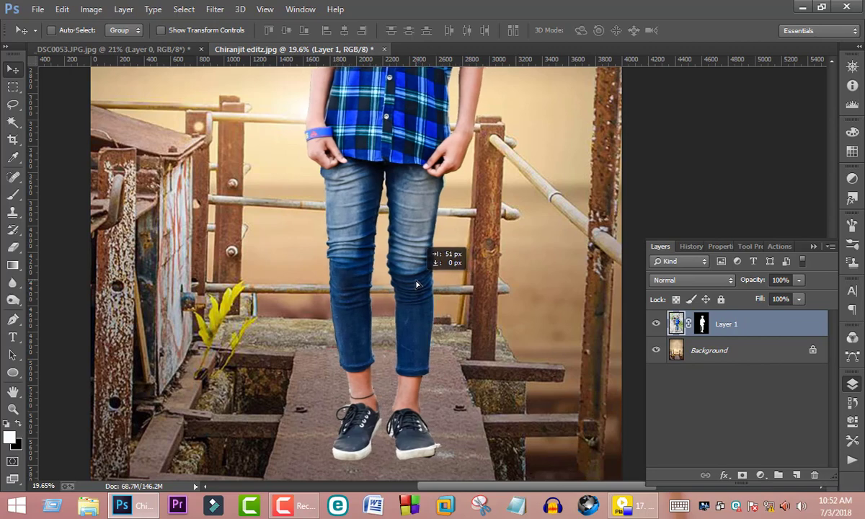
{"action": "scroll", "coordinate": [414, 284], "scroll_direction": "down", "scroll_amount": 1}
{"action": "scroll", "coordinate": [414, 284], "scroll_direction": "down", "scroll_amount": 1}
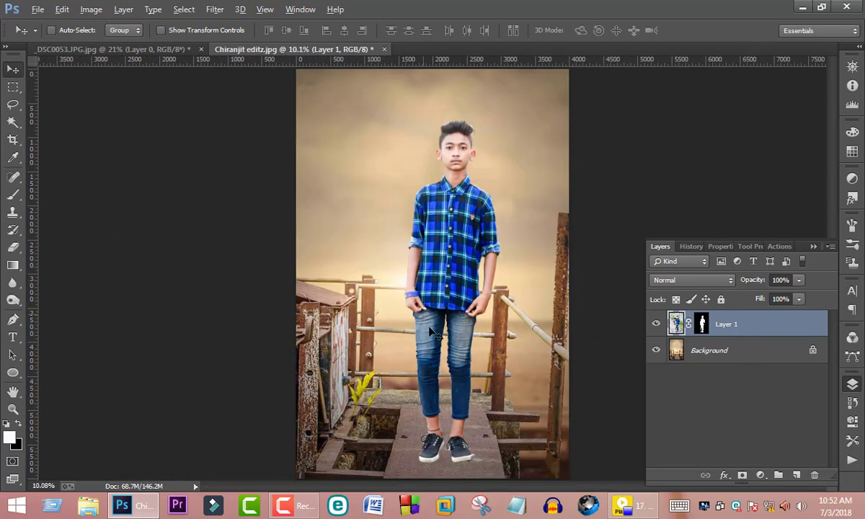
{"action": "mouse_move", "coordinate": [431, 331]}
{"action": "left_mouse_down"}
{"action": "mouse_move", "coordinate": [465, 289]}
{"action": "mouse_move", "coordinate": [472, 347]}
{"action": "mouse_move", "coordinate": [465, 342]}
{"action": "left_mouse_up"}
- Fine-tune Layer 1 so the boy's shoes rest on the rusty walkway
{"action": "scroll", "coordinate": [464, 340], "scroll_direction": "down", "scroll_amount": 1}
{"action": "scroll", "coordinate": [463, 341], "scroll_direction": "up", "scroll_amount": 1}
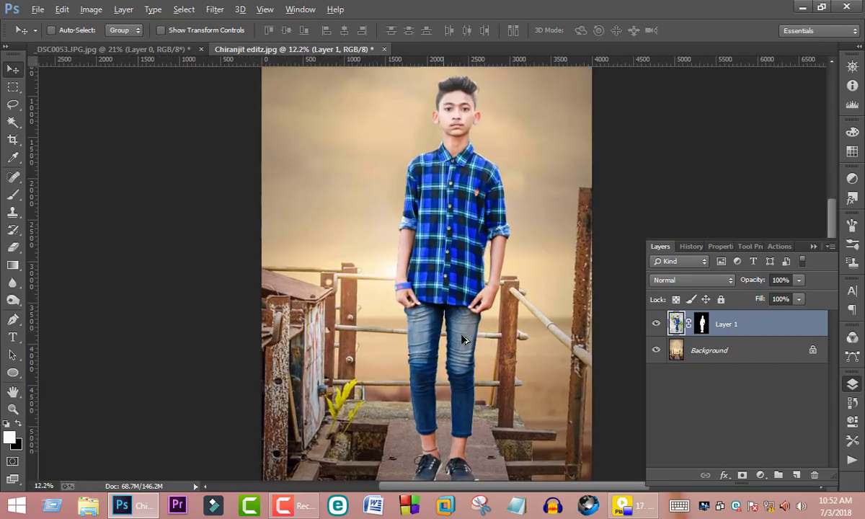
{"action": "scroll", "coordinate": [463, 340], "scroll_direction": "down", "scroll_amount": 1}
{"action": "scroll", "coordinate": [462, 337], "scroll_direction": "up", "scroll_amount": 1}
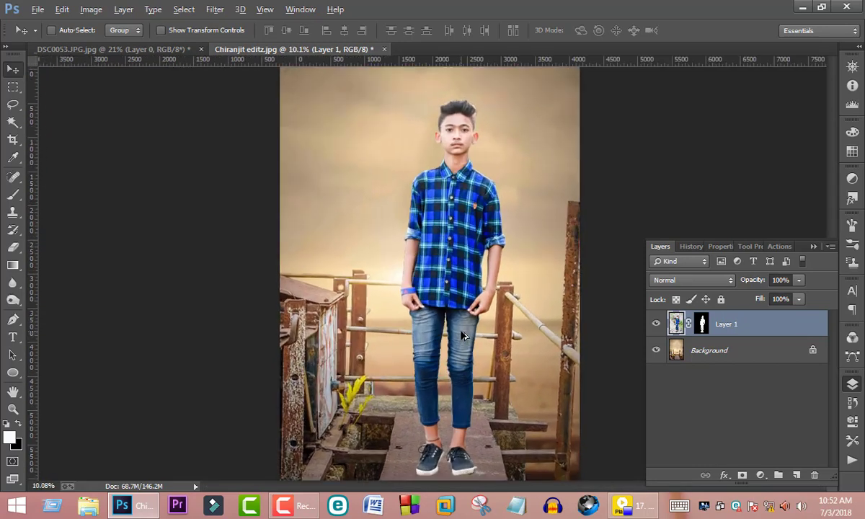
{"action": "scroll", "coordinate": [463, 331], "scroll_direction": "up", "scroll_amount": 2}
{"action": "scroll", "coordinate": [465, 325], "scroll_direction": "up", "scroll_amount": 2}
{"action": "scroll", "coordinate": [467, 317], "scroll_direction": "up", "scroll_amount": 1}
{"action": "scroll", "coordinate": [467, 317], "scroll_direction": "down", "scroll_amount": 5}
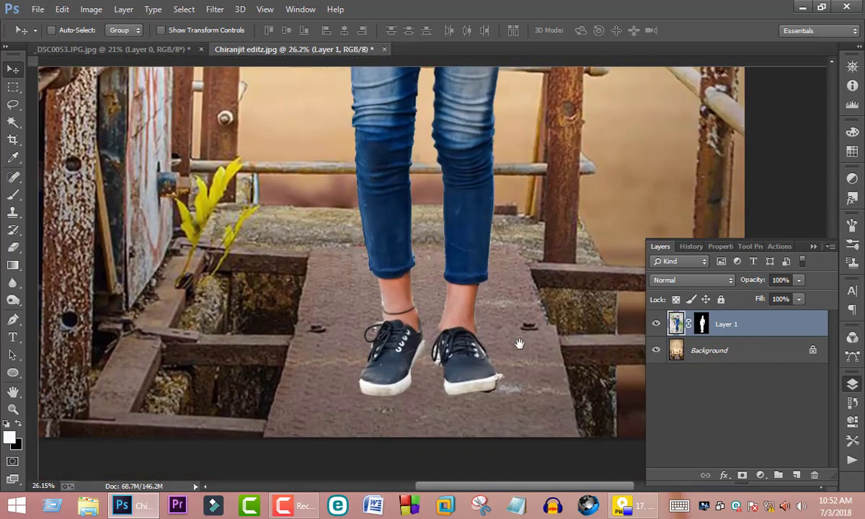
{"action": "scroll", "coordinate": [472, 288], "scroll_direction": "down", "scroll_amount": 2}
{"action": "mouse_move", "coordinate": [450, 261]}
{"action": "left_mouse_down"}
{"action": "mouse_move", "coordinate": [447, 236]}
{"action": "mouse_move", "coordinate": [436, 254]}
{"action": "left_mouse_up"}
{"action": "scroll", "coordinate": [441, 256], "scroll_direction": "down", "scroll_amount": 1}
{"action": "scroll", "coordinate": [441, 256], "scroll_direction": "down", "scroll_amount": 1}
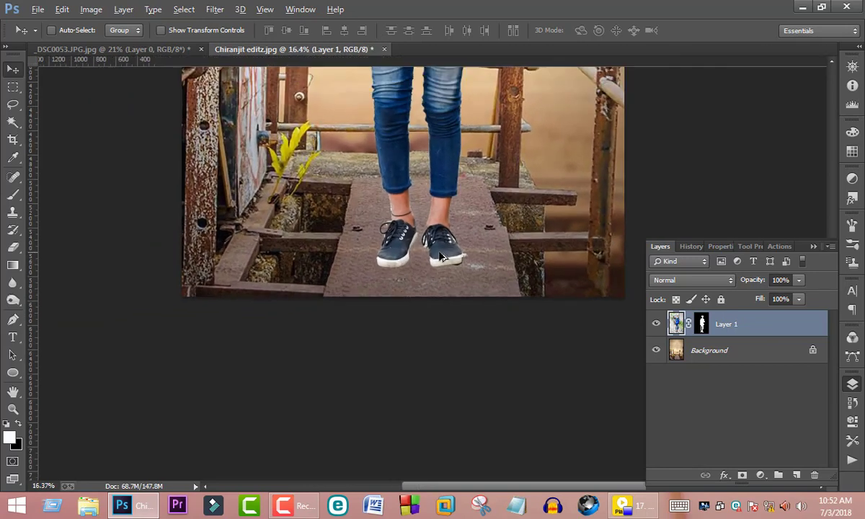
{"action": "scroll", "coordinate": [438, 256], "scroll_direction": "down", "scroll_amount": 2}
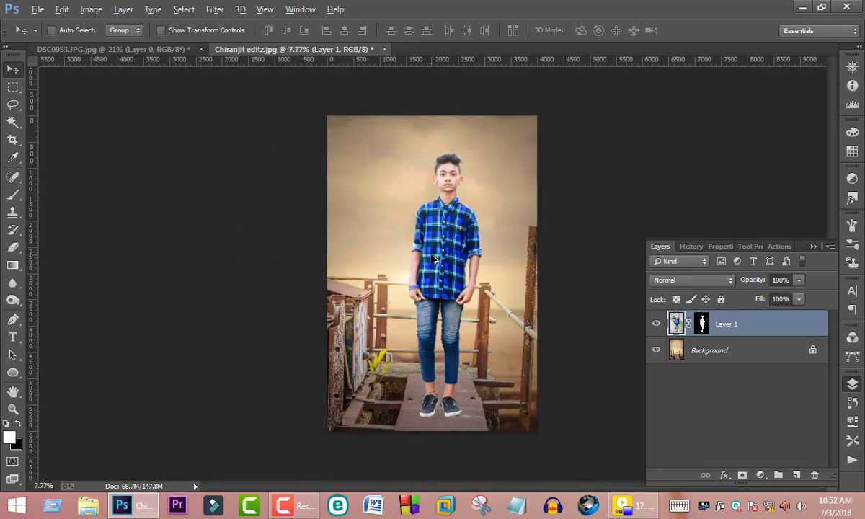
{"action": "left_click_drag", "start_coordinate": [448, 287], "coordinate": [455, 320]}
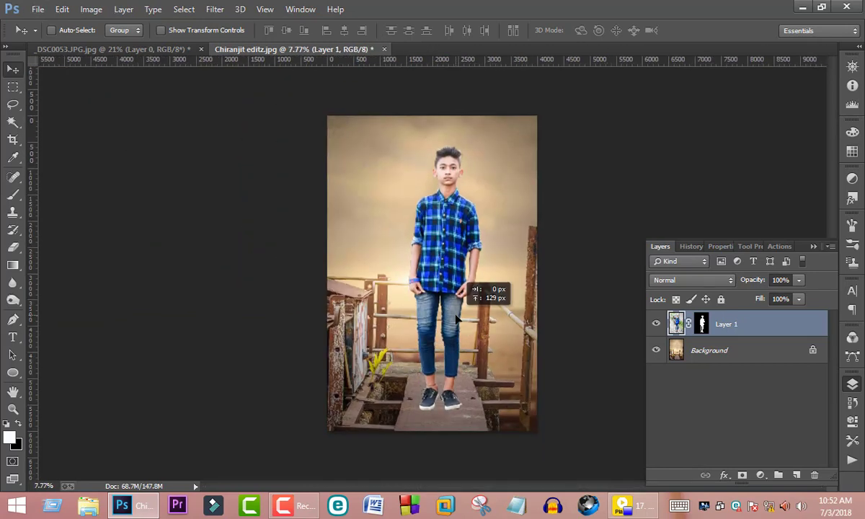
{"action": "scroll", "coordinate": [455, 320], "scroll_direction": "up", "scroll_amount": 1}
{"action": "scroll", "coordinate": [469, 303], "scroll_direction": "up", "scroll_amount": 1}
{"action": "scroll", "coordinate": [477, 250], "scroll_direction": "up", "scroll_amount": 1}
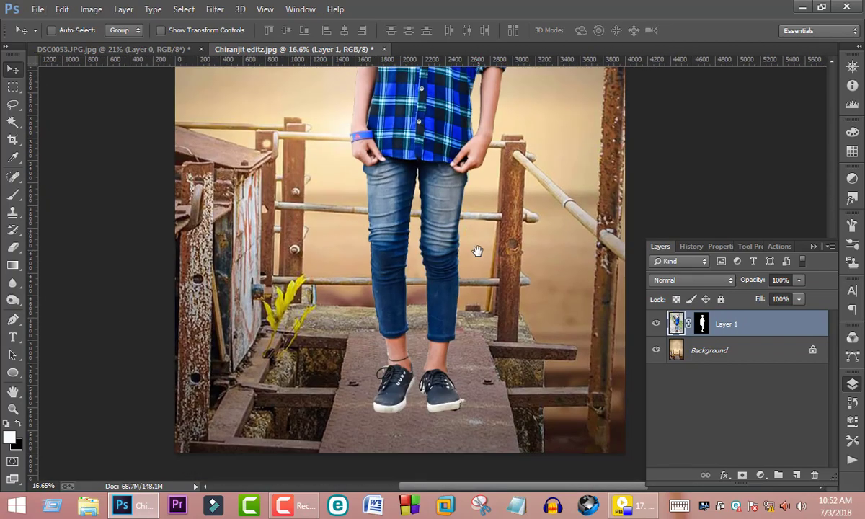
{"action": "scroll", "coordinate": [481, 270], "scroll_direction": "up", "scroll_amount": 1}
{"action": "scroll", "coordinate": [472, 276], "scroll_direction": "up", "scroll_amount": 1}
{"action": "scroll", "coordinate": [446, 317], "scroll_direction": "up", "scroll_amount": 1}
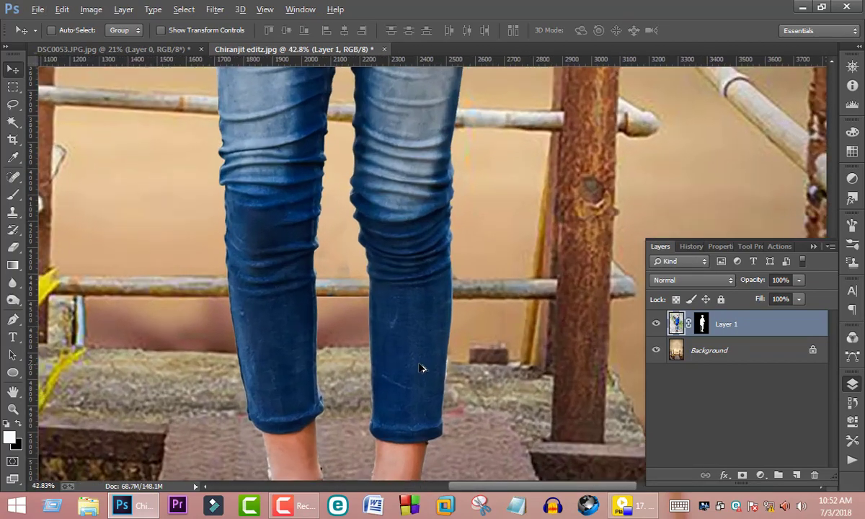
{"action": "scroll", "coordinate": [433, 303], "scroll_direction": "up", "scroll_amount": 1}
{"action": "scroll", "coordinate": [441, 245], "scroll_direction": "down", "scroll_amount": 2}
{"action": "scroll", "coordinate": [346, 307], "scroll_direction": "up", "scroll_amount": 1}
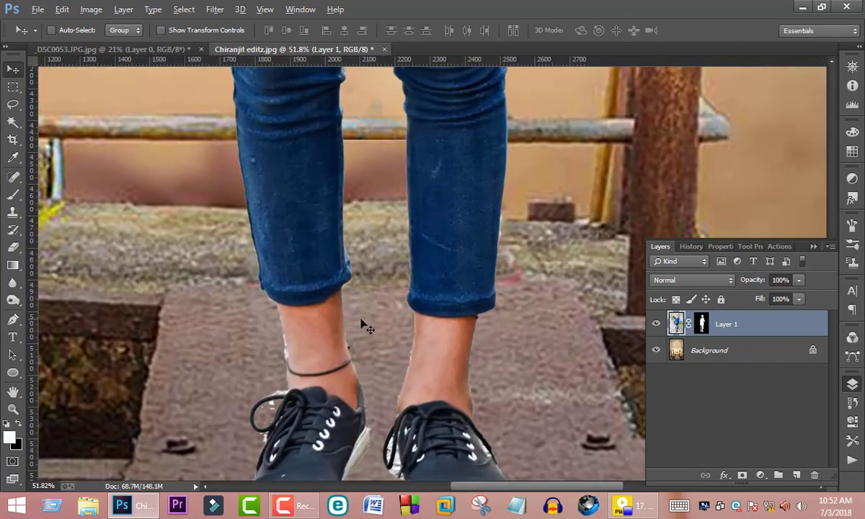
{"action": "left_click", "coordinate": [12, 248]}
- Shrink the eraser brush to 30 and erase white specks inside the shoelace loop
{"action": "scroll", "coordinate": [369, 368], "scroll_direction": "up", "scroll_amount": 2}
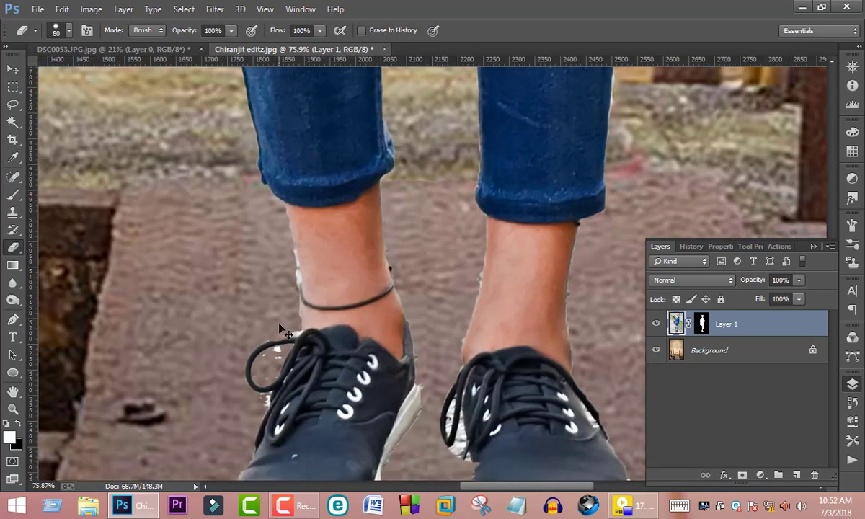
{"action": "scroll", "coordinate": [284, 321], "scroll_direction": "up", "scroll_amount": 2}
{"action": "key", "text": "bracketleft"}
{"action": "key", "text": "bracketleft"}
{"action": "key", "text": "bracketleft"}
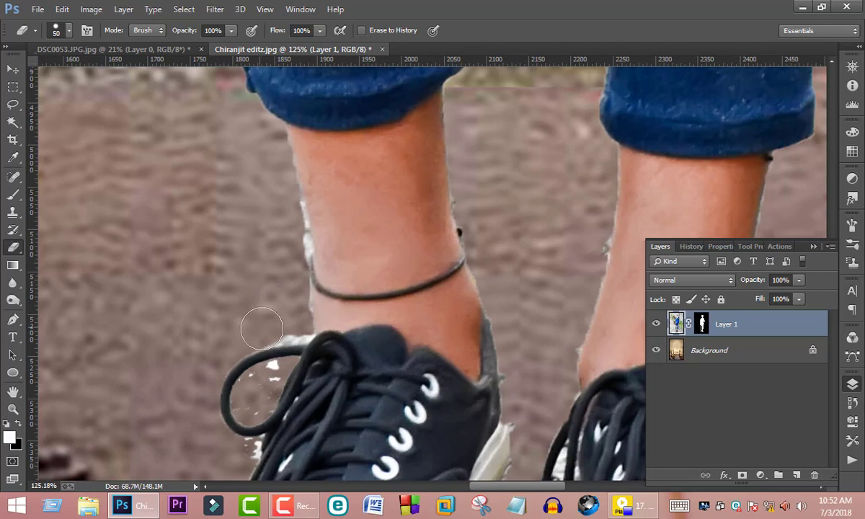
{"action": "key", "text": "bracketleft"}
{"action": "key", "text": "bracketleft"}
{"action": "left_click_drag", "start_coordinate": [273, 376], "coordinate": [261, 382]}
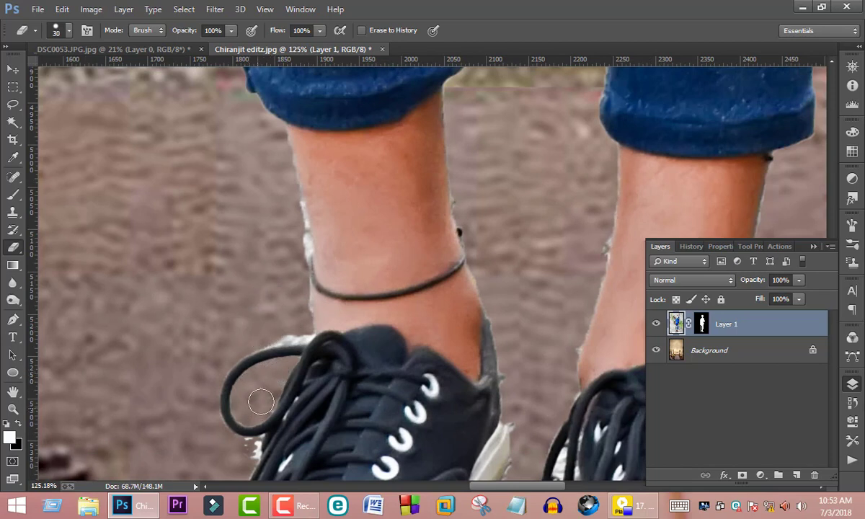
- Erase the white fringe along the left ankle and lace loop, reducing the brush to 25
{"action": "scroll", "coordinate": [288, 179], "scroll_direction": "down", "scroll_amount": 2}
{"action": "mouse_move", "coordinate": [289, 178]}
{"action": "left_mouse_down"}
{"action": "mouse_move", "coordinate": [291, 160]}
{"action": "mouse_move", "coordinate": [295, 243]}
{"action": "left_mouse_up"}
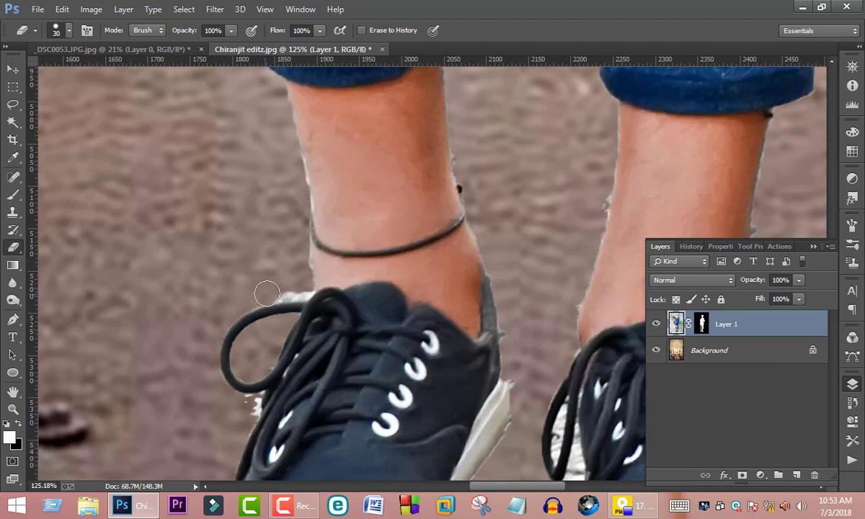
{"action": "left_click_drag", "start_coordinate": [266, 293], "coordinate": [299, 289]}
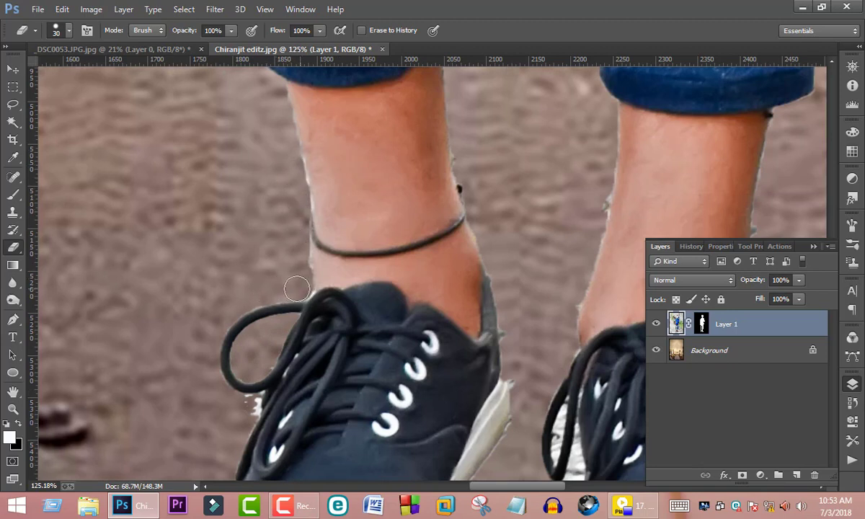
{"action": "key", "text": "bracketleft"}
{"action": "scroll", "coordinate": [228, 339], "scroll_direction": "down", "scroll_amount": 3}
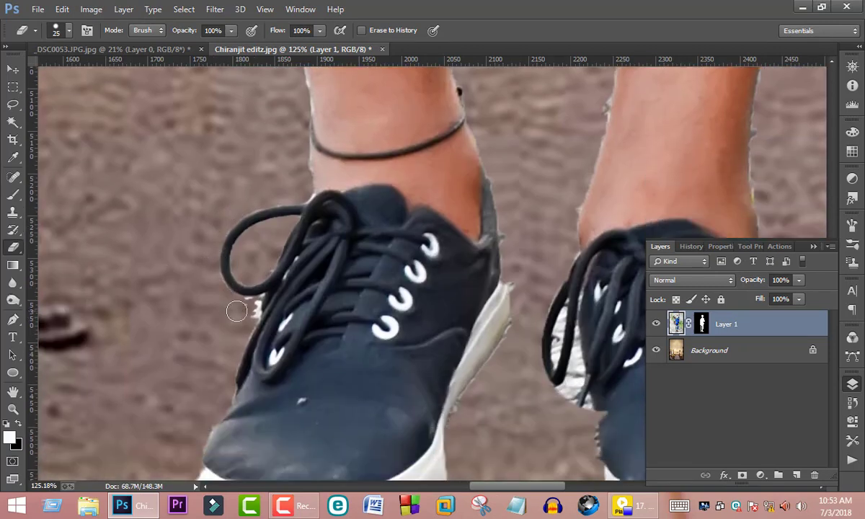
{"action": "scroll", "coordinate": [260, 328], "scroll_direction": "down", "scroll_amount": 2}
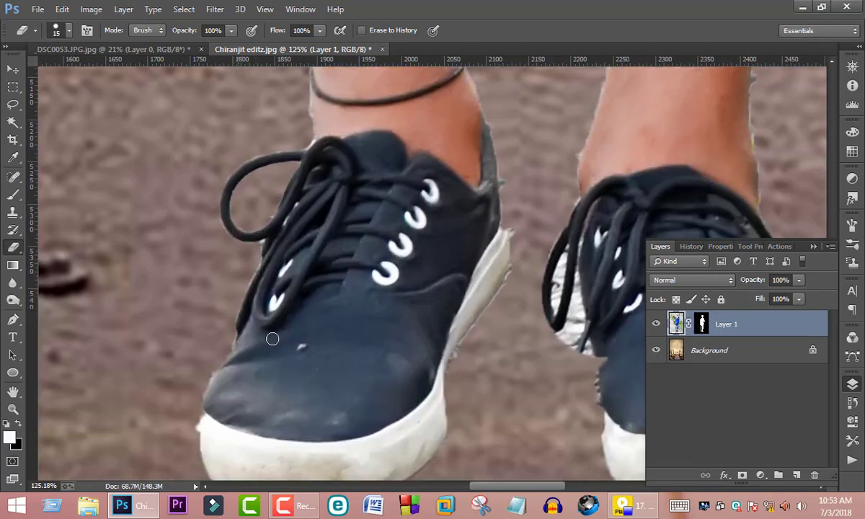
{"action": "scroll", "coordinate": [414, 359], "scroll_direction": "down", "scroll_amount": 3}
{"action": "scroll", "coordinate": [216, 338], "scroll_direction": "down", "scroll_amount": 1}
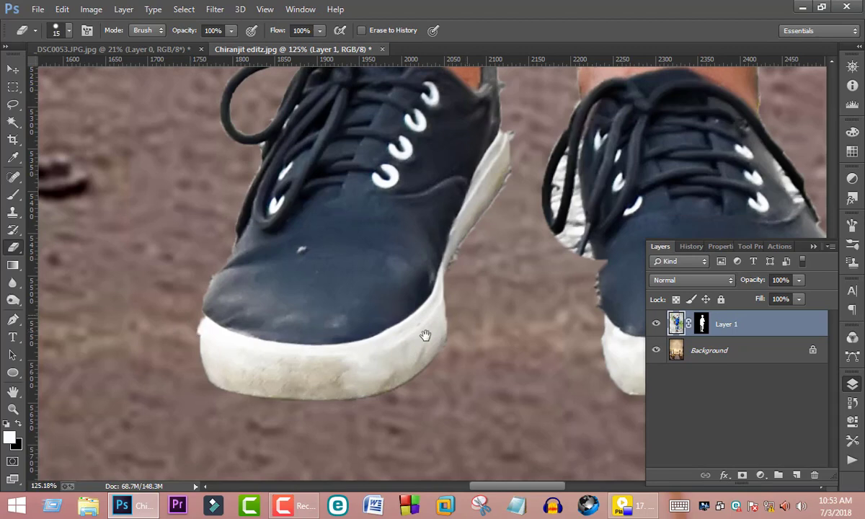
{"action": "left_click_drag", "start_coordinate": [425, 335], "coordinate": [281, 436]}
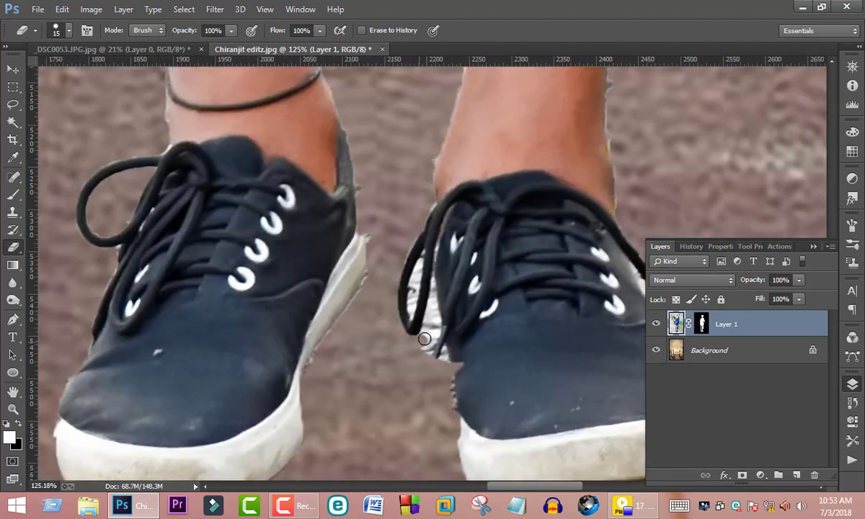
- Magic Wand-select the white patches beside the right shoe, ending back on the Eraser
{"action": "left_click", "coordinate": [13, 123]}
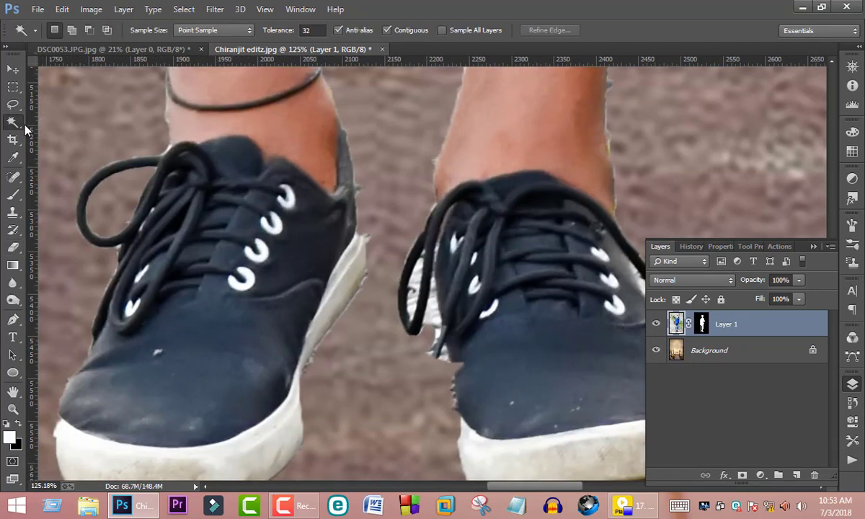
{"action": "left_click", "coordinate": [413, 281]}
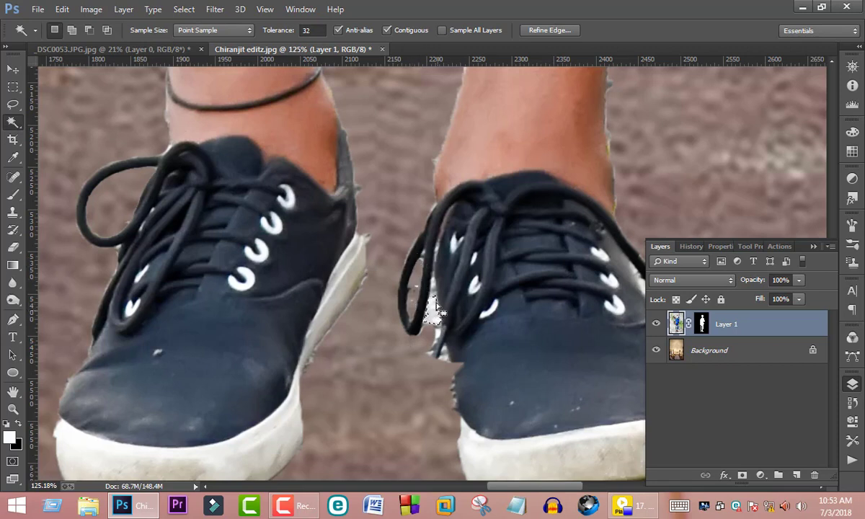
{"action": "left_click", "coordinate": [436, 335], "text": "shift"}
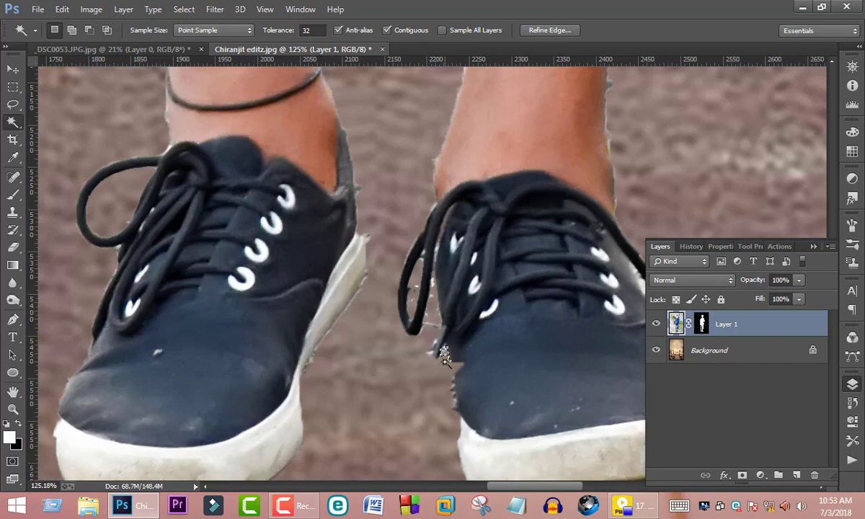
{"action": "left_click", "coordinate": [12, 247]}
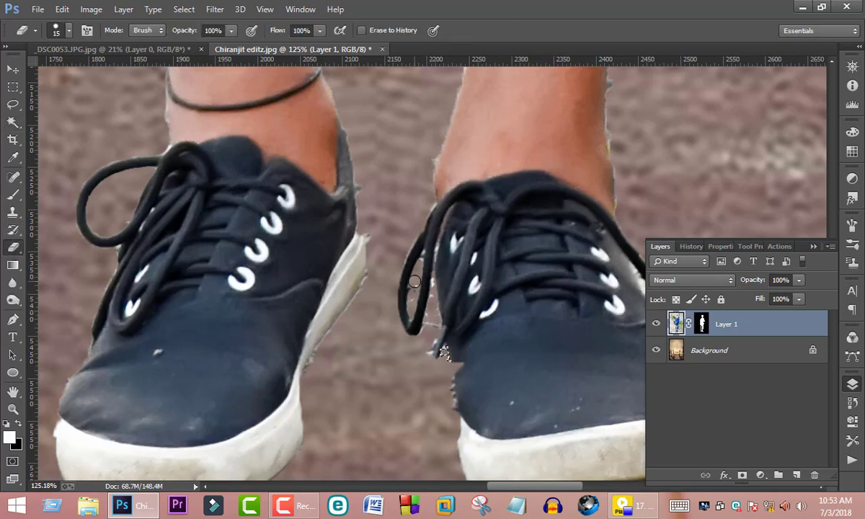
{"action": "key", "text": "backslash"}
{"action": "key", "text": "backslash"}
{"action": "left_click", "coordinate": [12, 122]}
{"action": "left_click", "coordinate": [434, 351]}
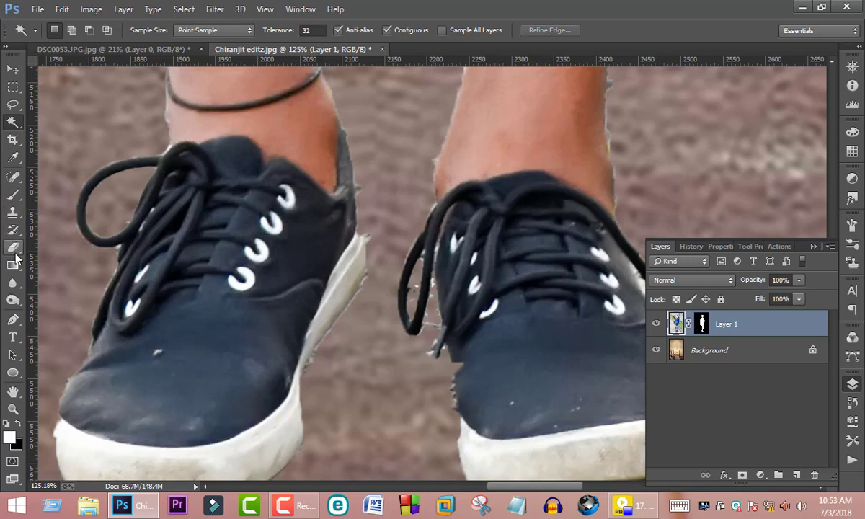
{"action": "left_click", "coordinate": [12, 247]}
- Resize the eraser and remove the dark fringe under the right shoe's sole
{"action": "key", "text": "bracketright"}
{"action": "key", "text": "bracketright"}
{"action": "key", "text": "bracketright"}
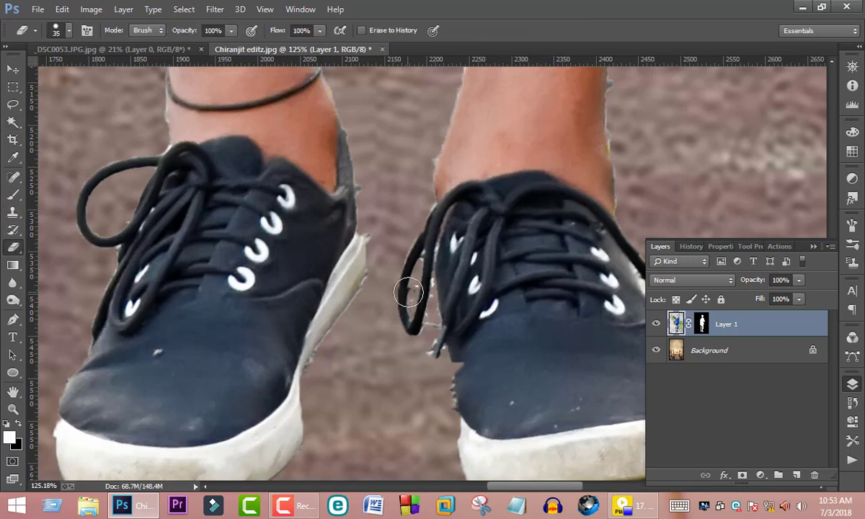
{"action": "key", "text": "bracketleft"}
{"action": "key", "text": "bracketleft"}
{"action": "left_click_drag", "start_coordinate": [413, 298], "coordinate": [433, 296]}
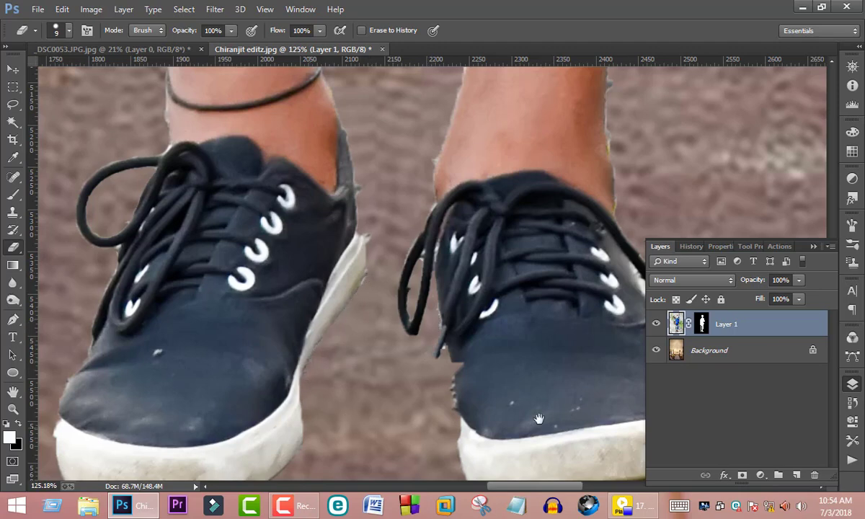
{"action": "left_click_drag", "start_coordinate": [539, 418], "coordinate": [338, 243]}
{"action": "mouse_move", "coordinate": [404, 291]}
{"action": "left_mouse_down"}
{"action": "mouse_move", "coordinate": [454, 283]}
{"action": "mouse_move", "coordinate": [493, 213]}
{"action": "mouse_move", "coordinate": [516, 229]}
{"action": "left_mouse_up"}
{"action": "left_click_drag", "start_coordinate": [460, 287], "coordinate": [414, 294]}
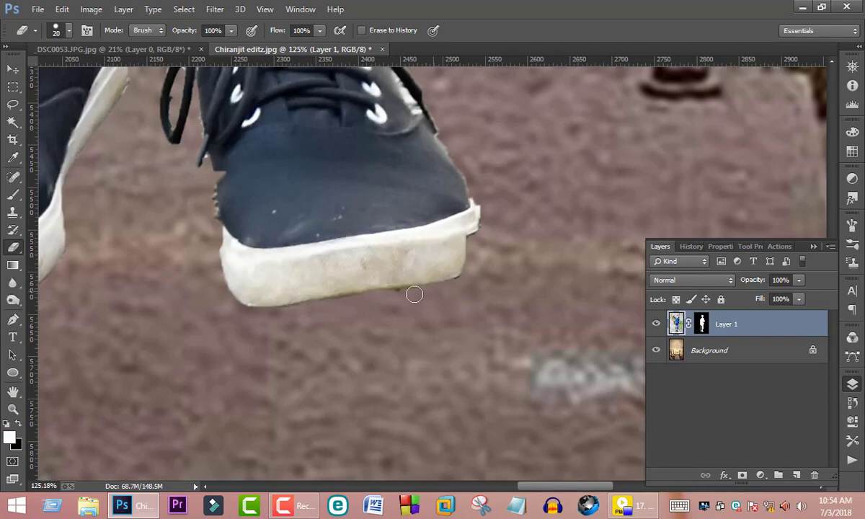
- Erase the dark speck and light fringe along both edges of the boy's ankles
{"action": "scroll", "coordinate": [356, 333], "scroll_direction": "down", "scroll_amount": 3}
{"action": "scroll", "coordinate": [353, 317], "scroll_direction": "down", "scroll_amount": 2}
{"action": "scroll", "coordinate": [350, 296], "scroll_direction": "up", "scroll_amount": 2}
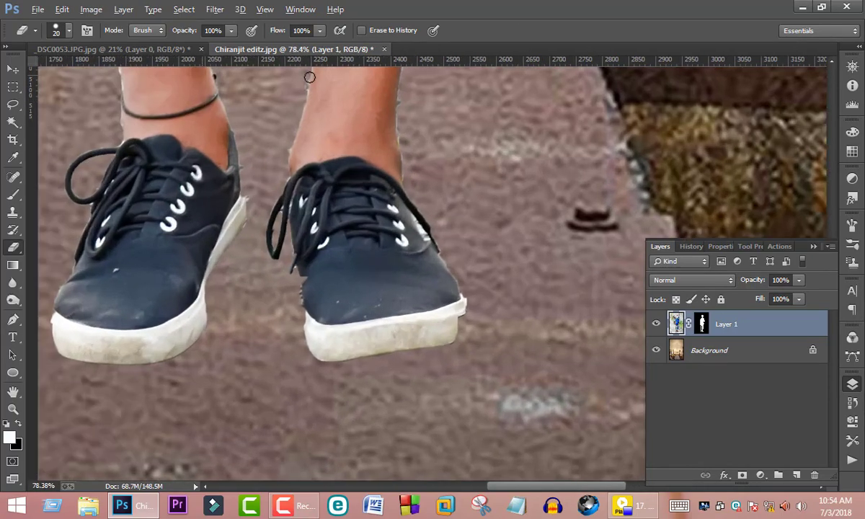
{"action": "scroll", "coordinate": [348, 275], "scroll_direction": "up", "scroll_amount": 2}
{"action": "scroll", "coordinate": [348, 275], "scroll_direction": "up", "scroll_amount": 1}
{"action": "scroll", "coordinate": [268, 233], "scroll_direction": "up", "scroll_amount": 1}
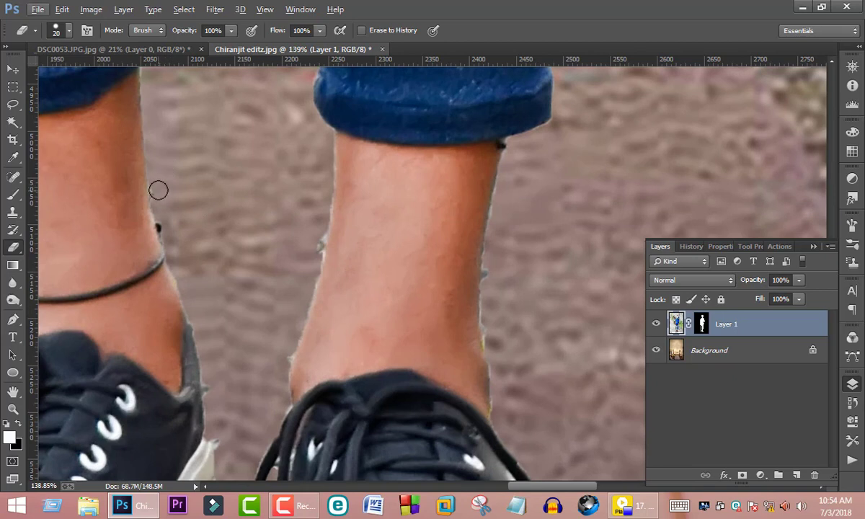
{"action": "left_click_drag", "start_coordinate": [158, 199], "coordinate": [178, 267]}
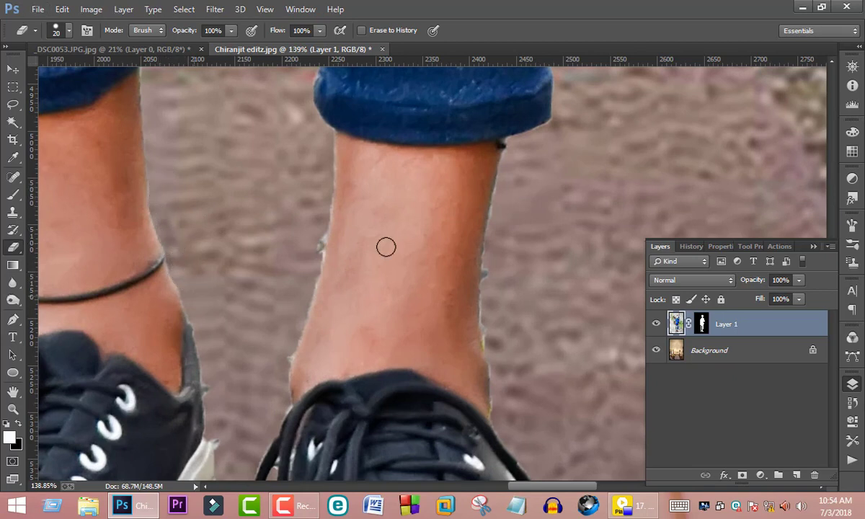
{"action": "mouse_move", "coordinate": [321, 195]}
{"action": "left_mouse_down"}
{"action": "mouse_move", "coordinate": [321, 228]}
{"action": "mouse_move", "coordinate": [279, 372]}
{"action": "left_mouse_up"}
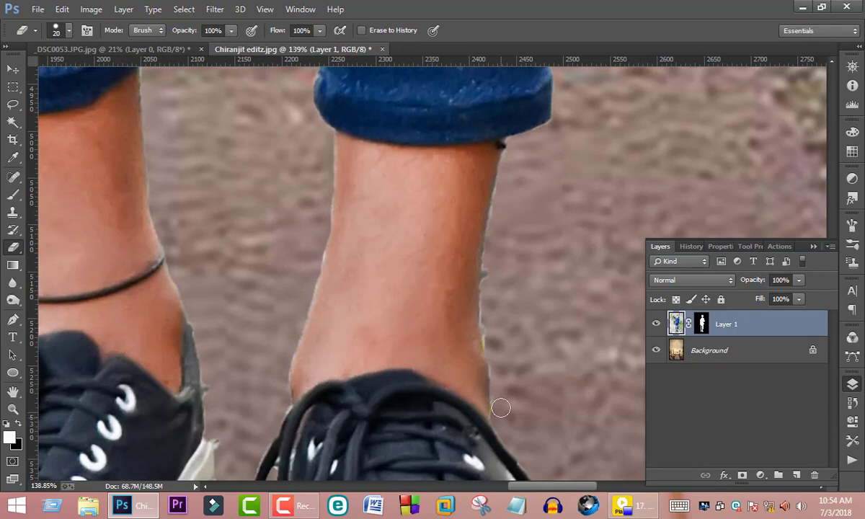
{"action": "left_click_drag", "start_coordinate": [488, 293], "coordinate": [489, 252]}
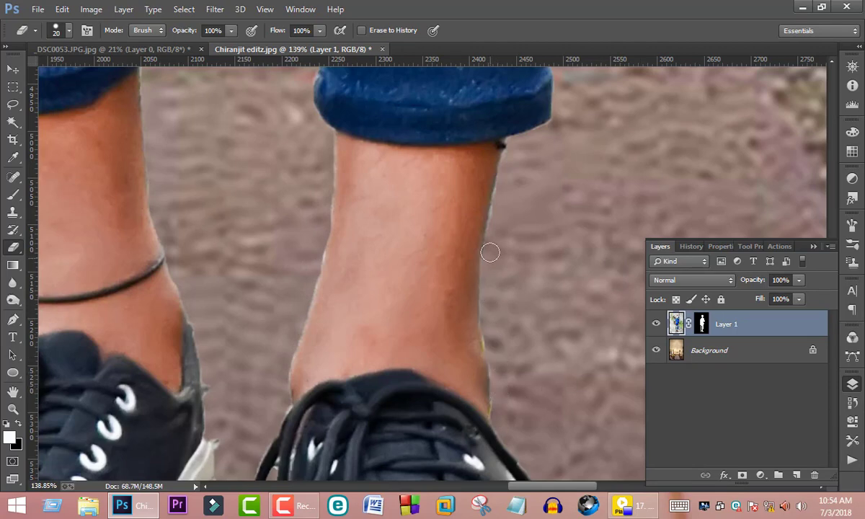
{"action": "scroll", "coordinate": [522, 157], "scroll_direction": "left", "scroll_amount": 5}
{"action": "scroll", "coordinate": [323, 379], "scroll_direction": "left", "scroll_amount": 3}
{"action": "scroll", "coordinate": [322, 378], "scroll_direction": "up", "scroll_amount": 2}
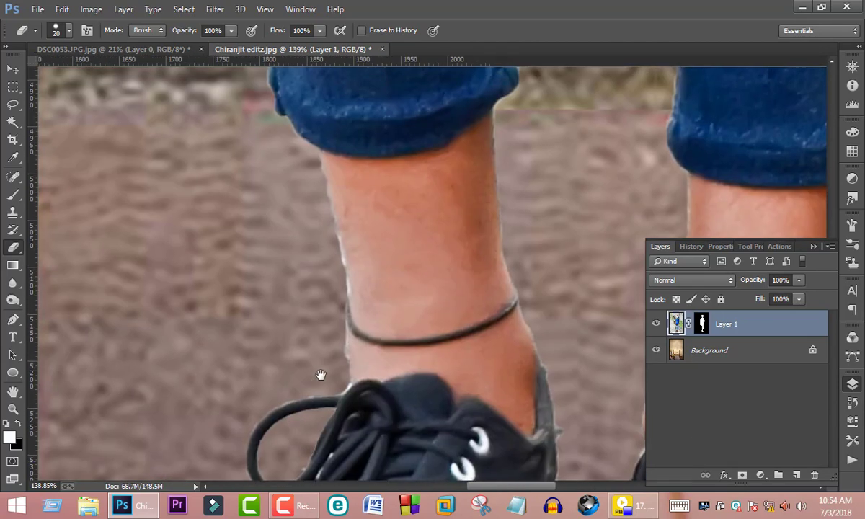
{"action": "left_click_drag", "start_coordinate": [312, 162], "coordinate": [340, 353]}
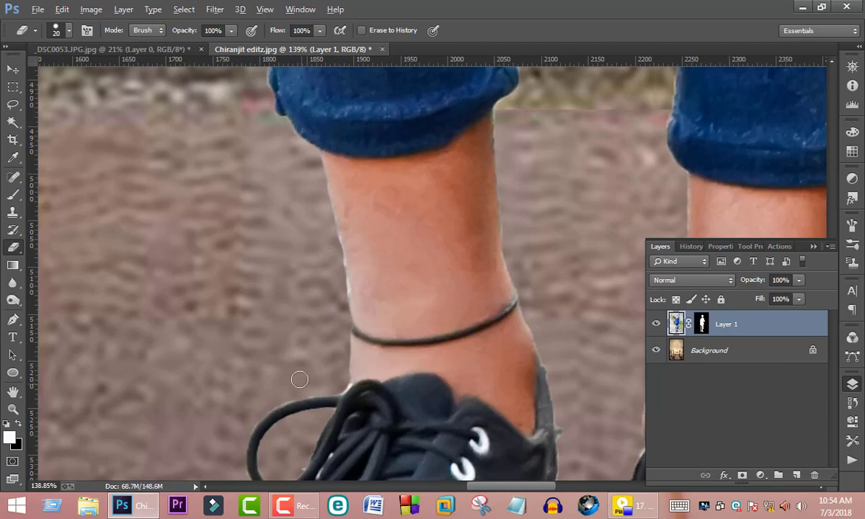
{"action": "scroll", "coordinate": [300, 379], "scroll_direction": "down", "scroll_amount": 5}
- Zoom in and erase the greenish fringe along the jeans' thigh edge
{"action": "scroll", "coordinate": [444, 331], "scroll_direction": "up", "scroll_amount": 4}
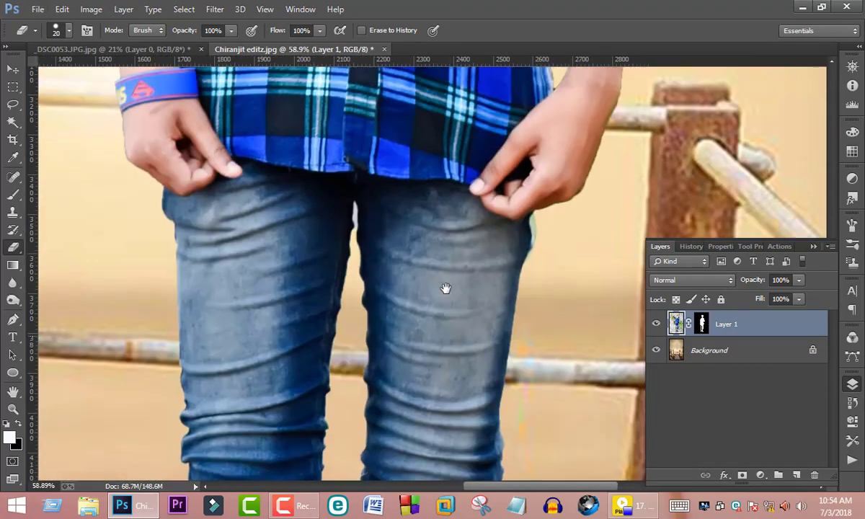
{"action": "scroll", "coordinate": [542, 260], "scroll_direction": "up", "scroll_amount": 3}
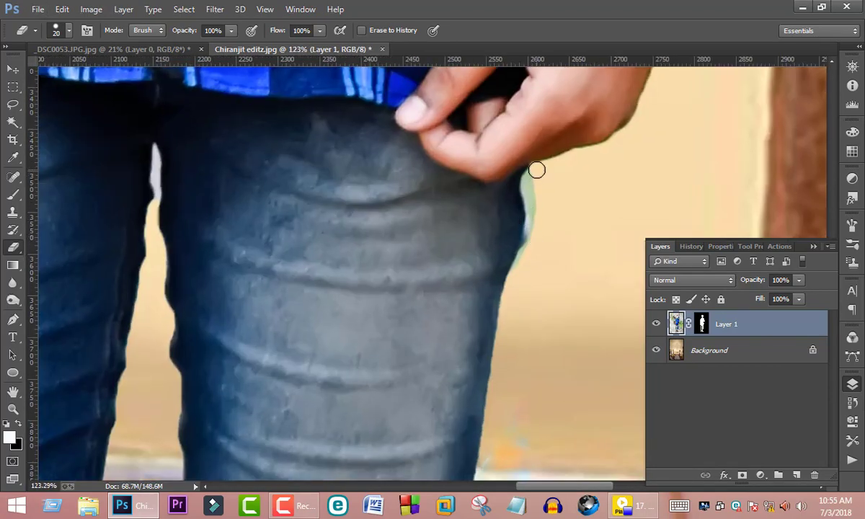
{"action": "left_click_drag", "start_coordinate": [536, 169], "coordinate": [525, 265]}
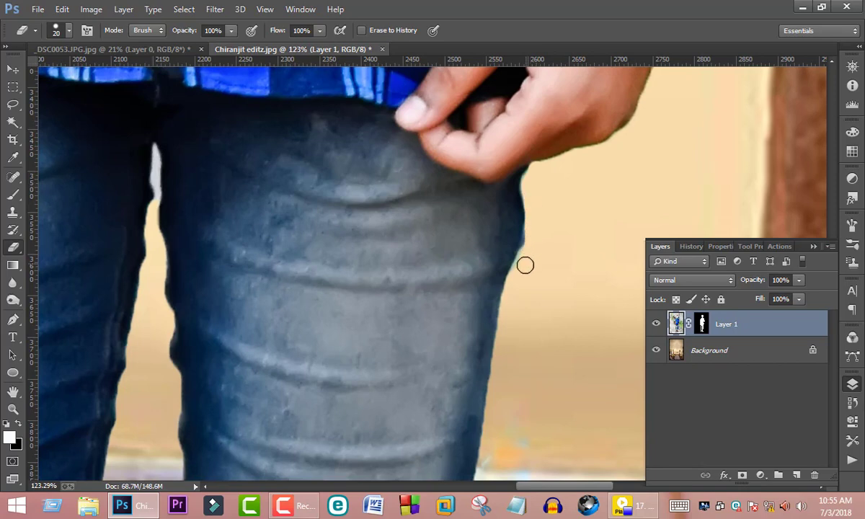
{"action": "left_click_drag", "start_coordinate": [238, 250], "coordinate": [521, 392]}
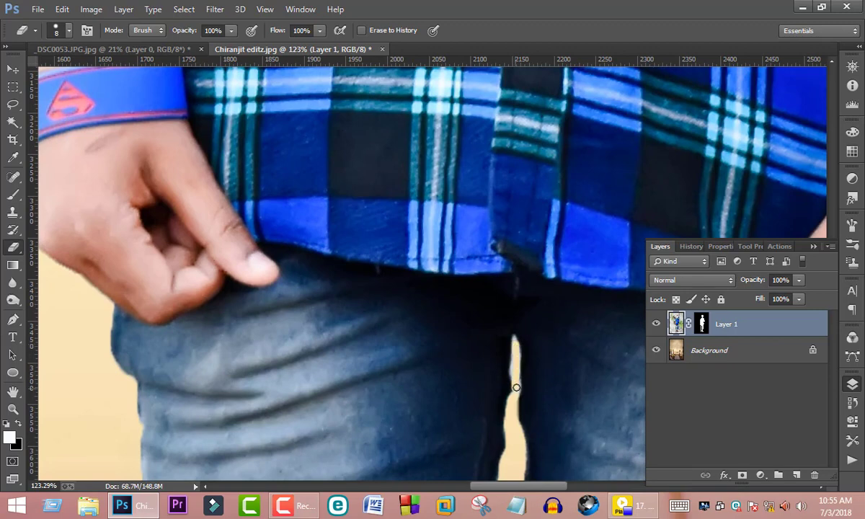
- Enlarge the eraser to 15 and erase the jagged fringe along the arm's edge
{"action": "mouse_move", "coordinate": [353, 108]}
{"action": "left_mouse_down"}
{"action": "mouse_move", "coordinate": [362, 319]}
{"action": "mouse_move", "coordinate": [336, 356]}
{"action": "left_mouse_up"}
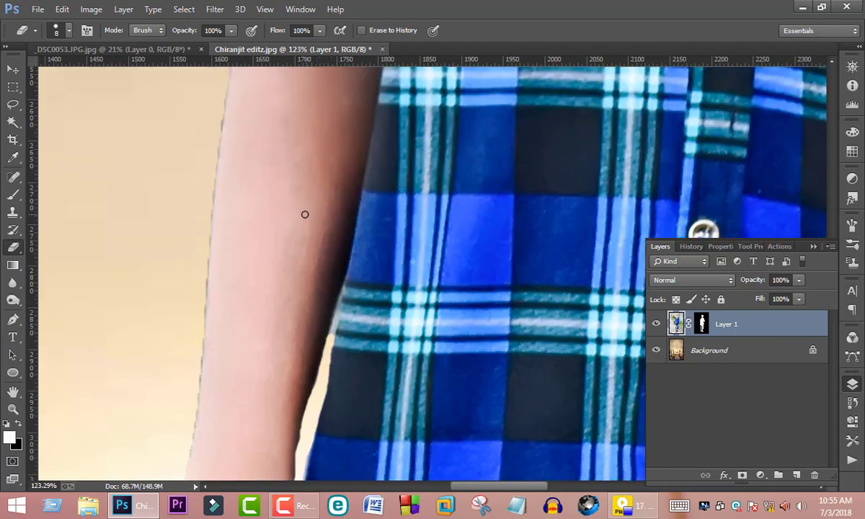
{"action": "scroll", "coordinate": [302, 212], "scroll_direction": "up", "scroll_amount": 5}
{"action": "left_click_drag", "start_coordinate": [260, 181], "coordinate": [440, 417]}
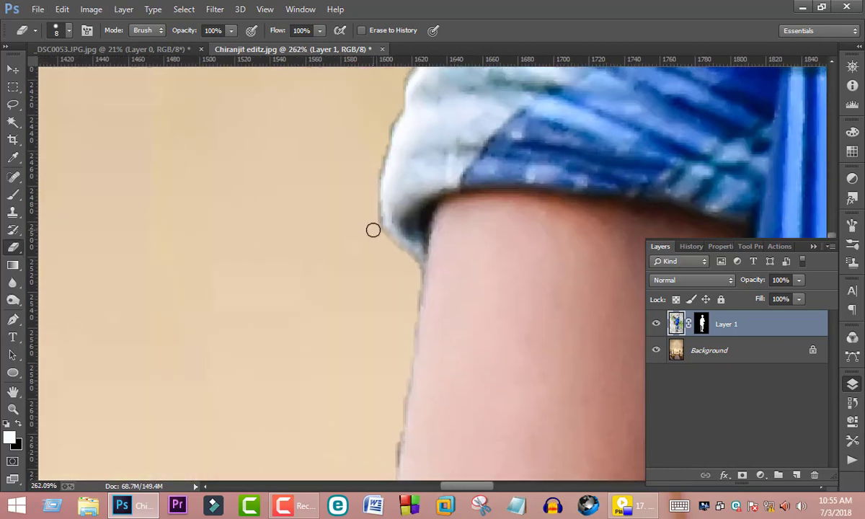
{"action": "key", "text": "bracketright"}
{"action": "key", "text": "bracketright"}
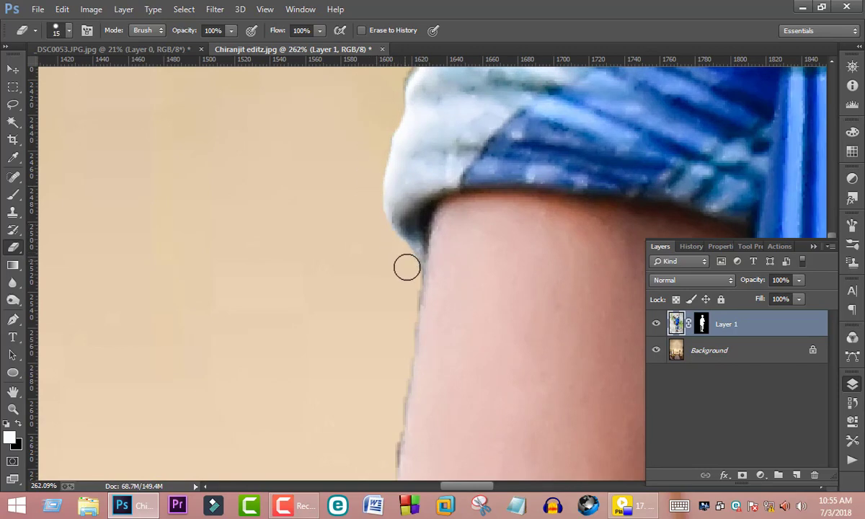
{"action": "left_click_drag", "start_coordinate": [387, 113], "coordinate": [394, 93]}
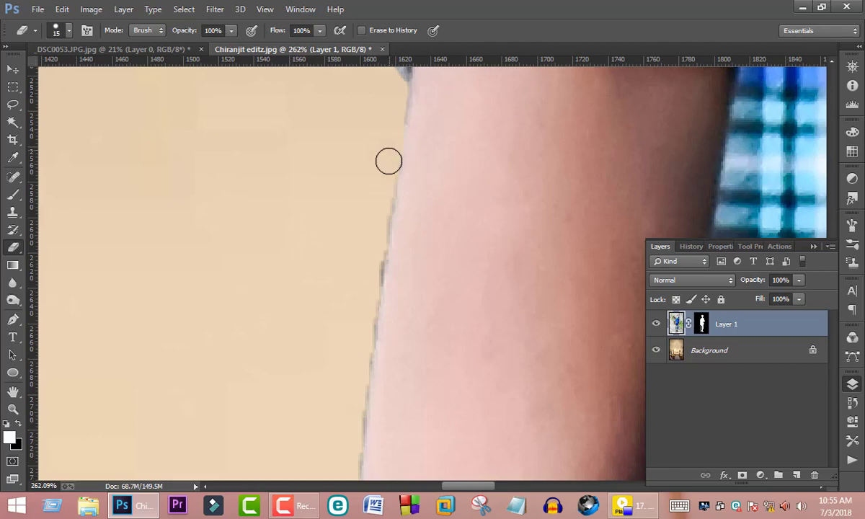
{"action": "left_click_drag", "start_coordinate": [371, 280], "coordinate": [441, 45]}
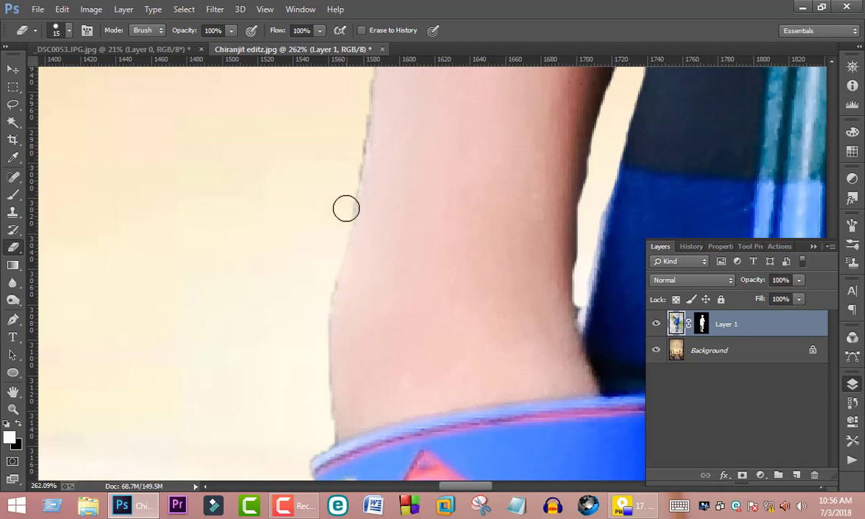
{"action": "mouse_move", "coordinate": [343, 199]}
{"action": "left_mouse_down"}
{"action": "mouse_move", "coordinate": [356, 92]}
{"action": "mouse_move", "coordinate": [238, 428]}
{"action": "left_mouse_up"}
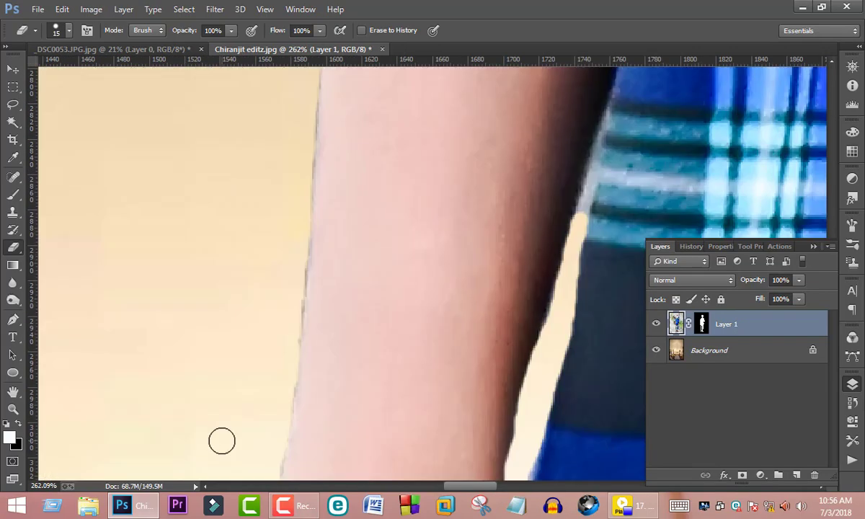
{"action": "scroll", "coordinate": [220, 440], "scroll_direction": "down", "scroll_amount": 3}
{"action": "scroll", "coordinate": [229, 416], "scroll_direction": "down", "scroll_amount": 3}
{"action": "scroll", "coordinate": [428, 310], "scroll_direction": "up", "scroll_amount": 2}
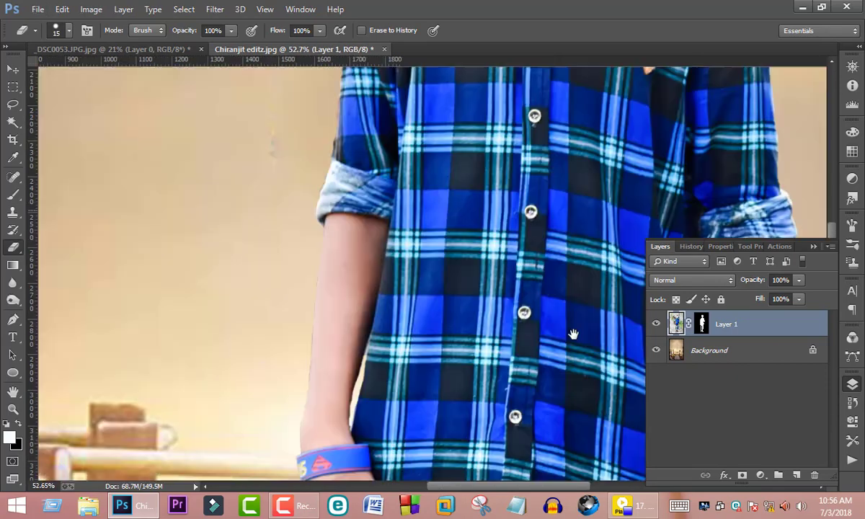
{"action": "scroll", "coordinate": [490, 303], "scroll_direction": "up", "scroll_amount": 5}
{"action": "scroll", "coordinate": [456, 283], "scroll_direction": "up", "scroll_amount": 2}
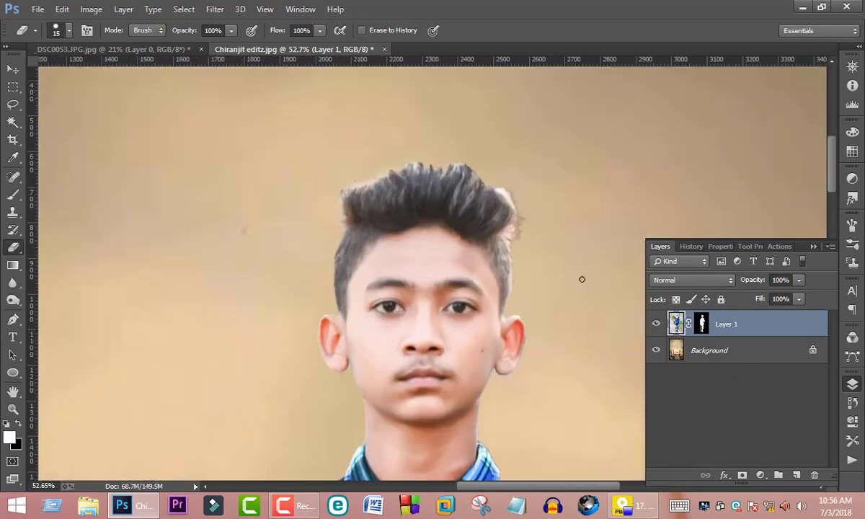
- Switch to the Smudge tool and set its strength to 73%
{"action": "left_click", "coordinate": [13, 282]}
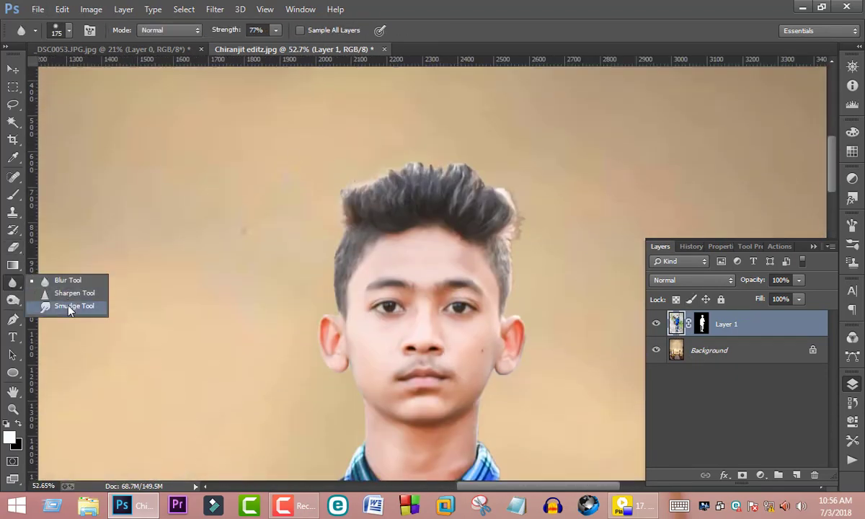
{"action": "left_click", "coordinate": [70, 306]}
{"action": "mouse_move", "coordinate": [352, 205]}
{"action": "left_mouse_down"}
{"action": "mouse_move", "coordinate": [351, 181]}
{"action": "mouse_move", "coordinate": [351, 210]}
{"action": "left_mouse_up"}
{"action": "left_click", "coordinate": [264, 30]}
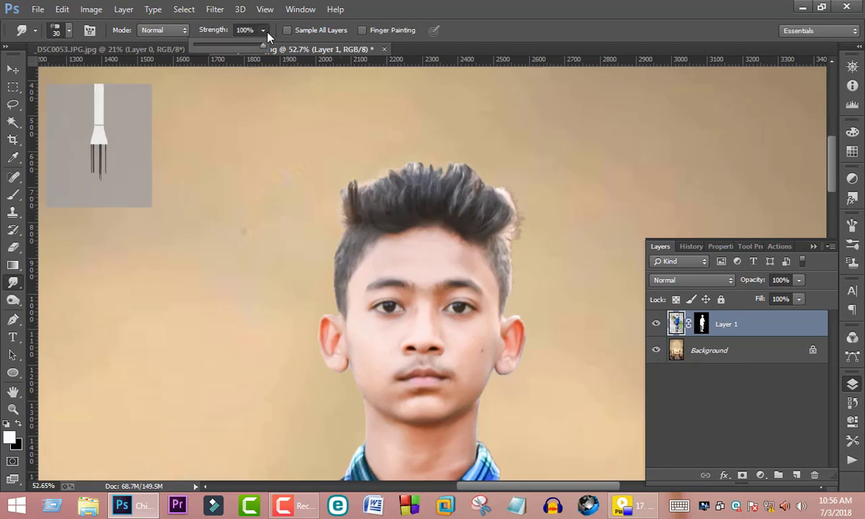
{"action": "mouse_move", "coordinate": [505, 230]}
{"action": "left_mouse_down"}
{"action": "mouse_move", "coordinate": [506, 193]}
{"action": "mouse_move", "coordinate": [515, 206]}
{"action": "mouse_move", "coordinate": [510, 215]}
{"action": "left_mouse_up"}
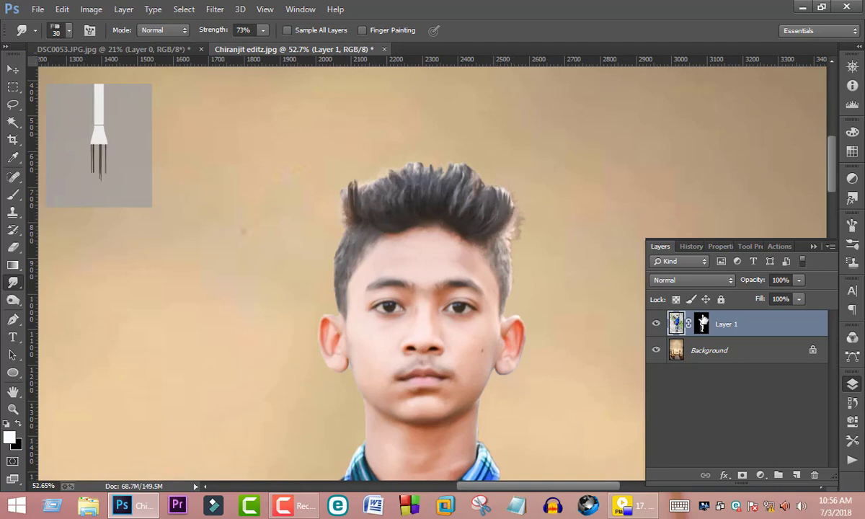
{"action": "left_click", "coordinate": [702, 323]}
{"action": "left_click_drag", "start_coordinate": [348, 183], "coordinate": [364, 196]}
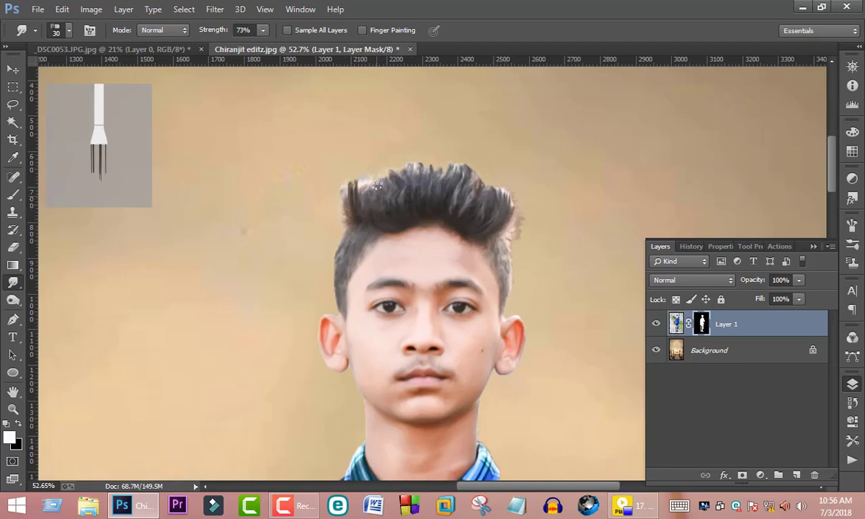
{"action": "left_click", "coordinate": [676, 323]}
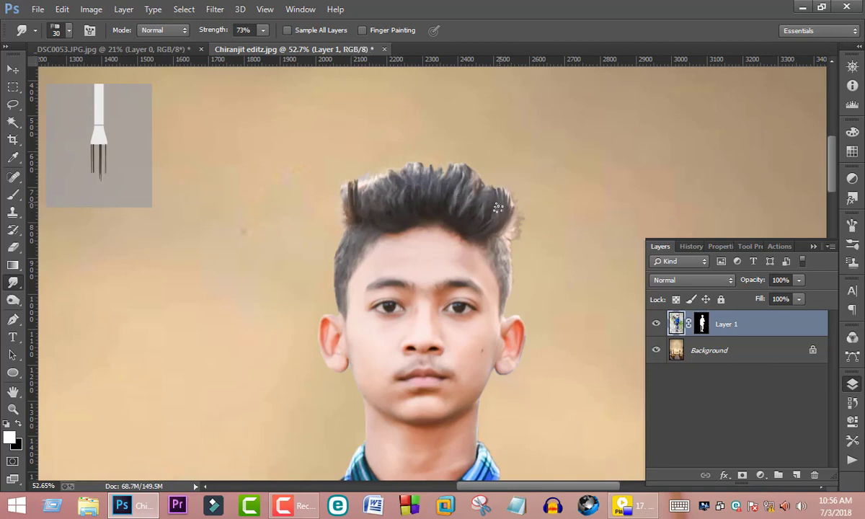
- Smudge the hair tips outward along the top, left and right of the head
{"action": "mouse_move", "coordinate": [463, 202]}
{"action": "left_mouse_down"}
{"action": "mouse_move", "coordinate": [455, 173]}
{"action": "mouse_move", "coordinate": [437, 154]}
{"action": "left_mouse_up"}
{"action": "mouse_move", "coordinate": [347, 199]}
{"action": "left_mouse_down"}
{"action": "mouse_move", "coordinate": [340, 160]}
{"action": "mouse_move", "coordinate": [389, 152]}
{"action": "left_mouse_up"}
{"action": "mouse_move", "coordinate": [412, 186]}
{"action": "left_mouse_down"}
{"action": "mouse_move", "coordinate": [415, 154]}
{"action": "mouse_move", "coordinate": [395, 156]}
{"action": "mouse_move", "coordinate": [436, 154]}
{"action": "left_mouse_up"}
{"action": "left_click_drag", "start_coordinate": [440, 198], "coordinate": [441, 172]}
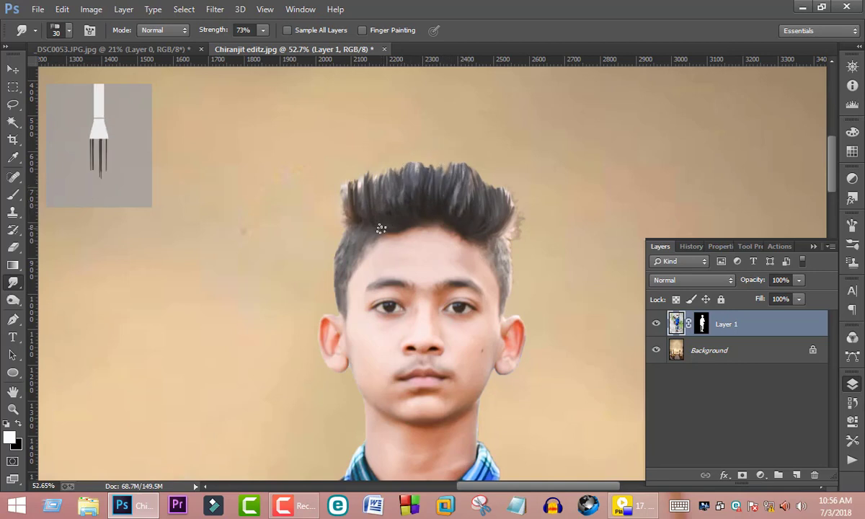
{"action": "left_click_drag", "start_coordinate": [346, 206], "coordinate": [328, 186]}
{"action": "left_click_drag", "start_coordinate": [500, 235], "coordinate": [500, 190]}
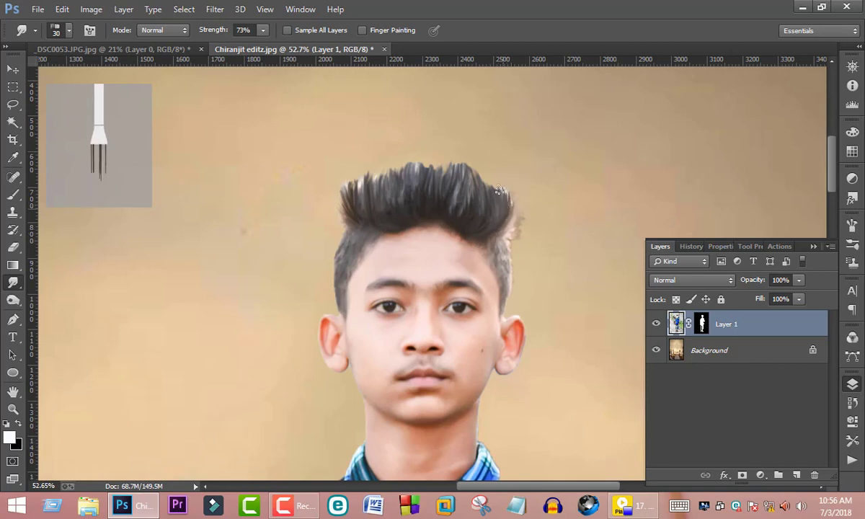
{"action": "left_click", "coordinate": [702, 323]}
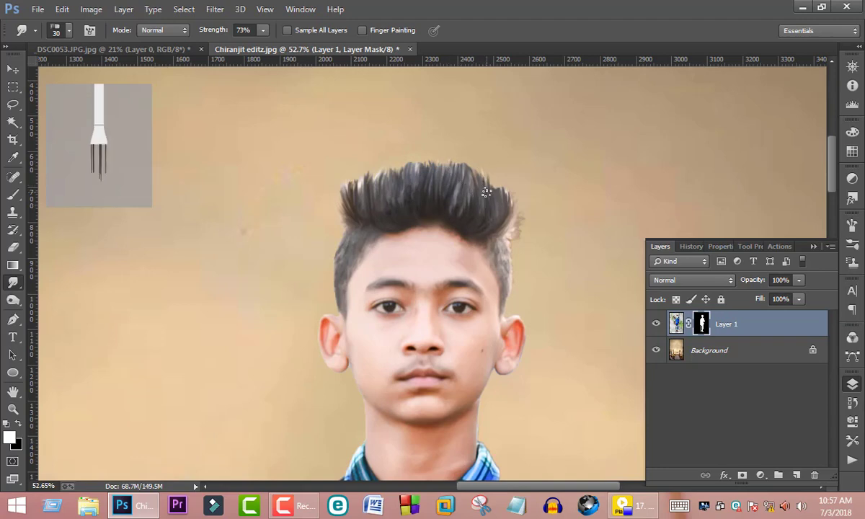
{"action": "scroll", "coordinate": [448, 181], "scroll_direction": "down", "scroll_amount": 4}
{"action": "scroll", "coordinate": [454, 252], "scroll_direction": "down", "scroll_amount": 1}
{"action": "scroll", "coordinate": [454, 252], "scroll_direction": "down", "scroll_amount": 1}
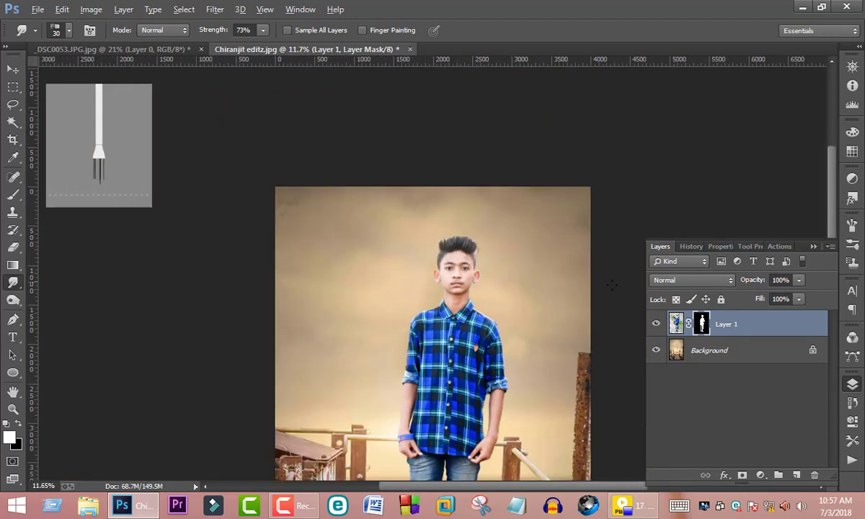
- Run Imagenomic Portraiture on Layer 1's image with the Default preset
{"action": "left_click", "coordinate": [674, 324]}
{"action": "scroll", "coordinate": [421, 268], "scroll_direction": "up", "scroll_amount": 1}
{"action": "scroll", "coordinate": [420, 264], "scroll_direction": "up", "scroll_amount": 1}
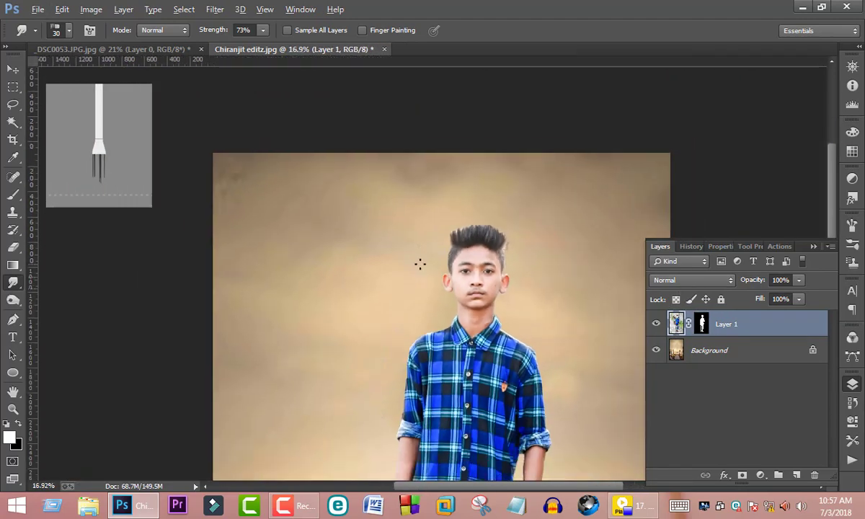
{"action": "left_click", "coordinate": [215, 9]}
{"action": "left_click", "coordinate": [447, 373]}
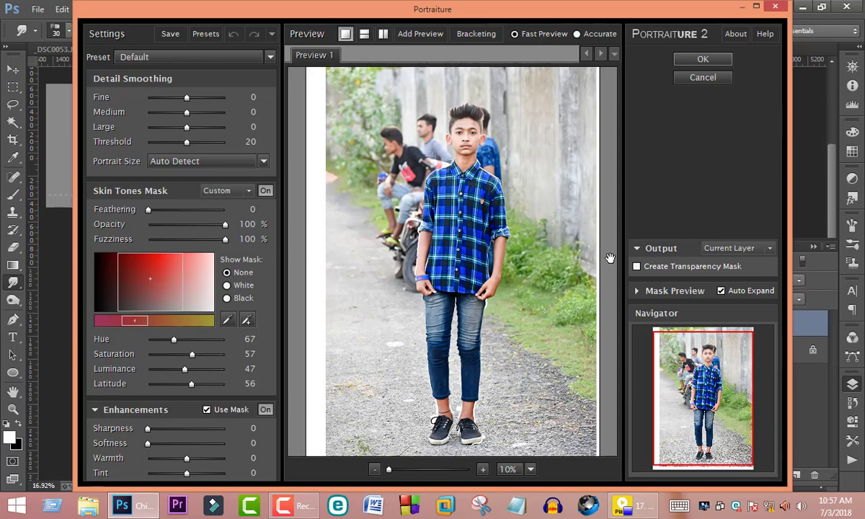
{"action": "left_click", "coordinate": [705, 61]}
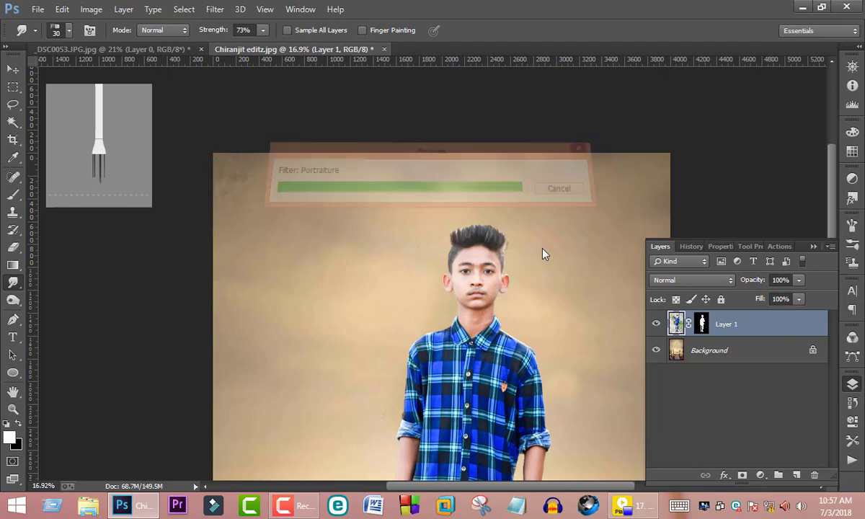
{"action": "scroll", "coordinate": [549, 254], "scroll_direction": "down", "scroll_amount": 3}
{"action": "scroll", "coordinate": [546, 251], "scroll_direction": "down", "scroll_amount": 3}
- On the Background layer, shift the Yellows hue in Camera Raw's HSL panel
{"action": "scroll", "coordinate": [548, 252], "scroll_direction": "down", "scroll_amount": 3}
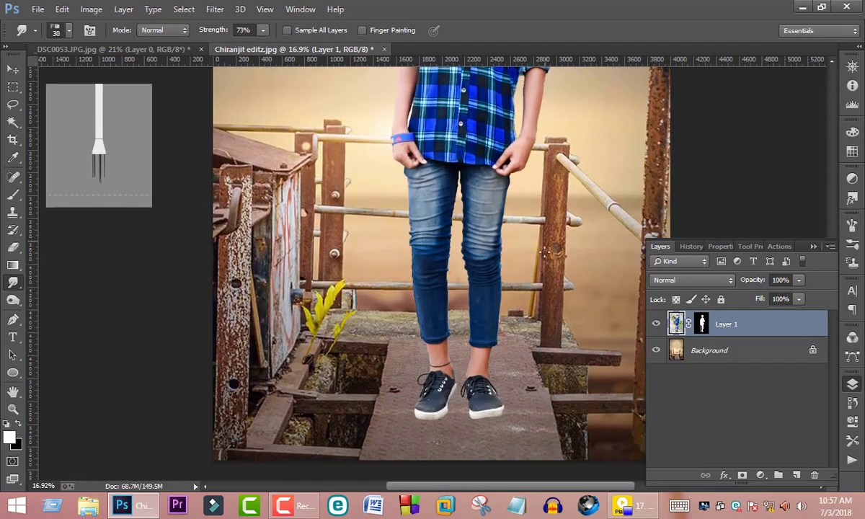
{"action": "scroll", "coordinate": [573, 310], "scroll_direction": "down", "scroll_amount": 1}
{"action": "left_click", "coordinate": [13, 69]}
{"action": "left_click", "coordinate": [710, 350]}
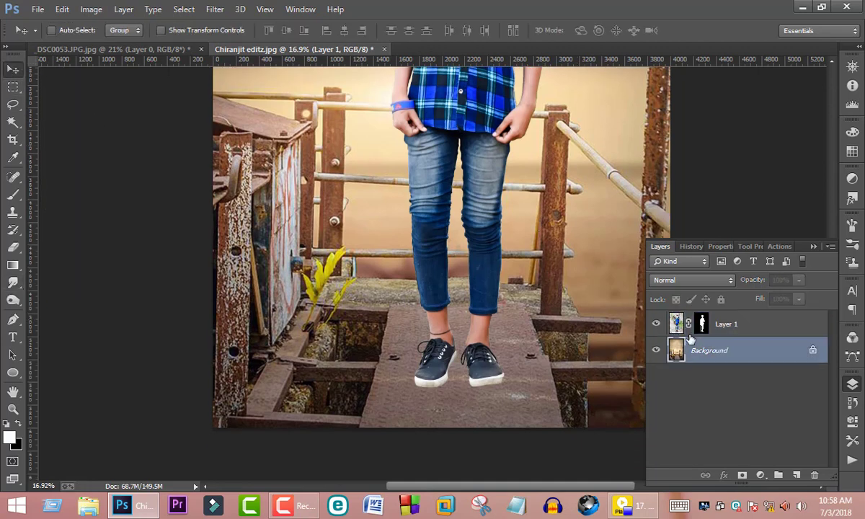
{"action": "left_click", "coordinate": [214, 8]}
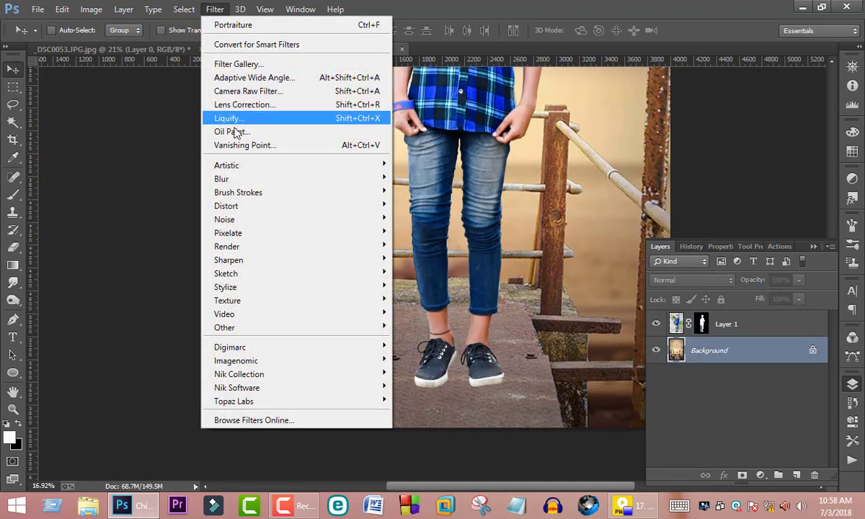
{"action": "left_click", "coordinate": [245, 91]}
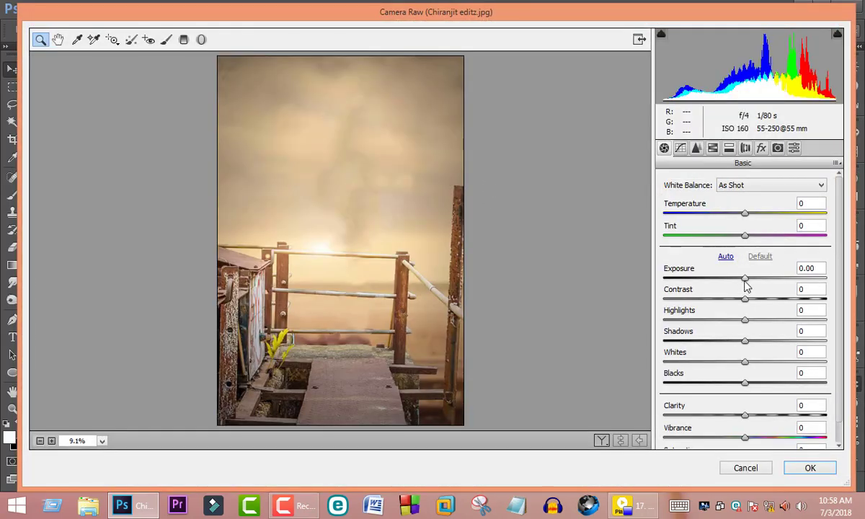
{"action": "left_click", "coordinate": [712, 148]}
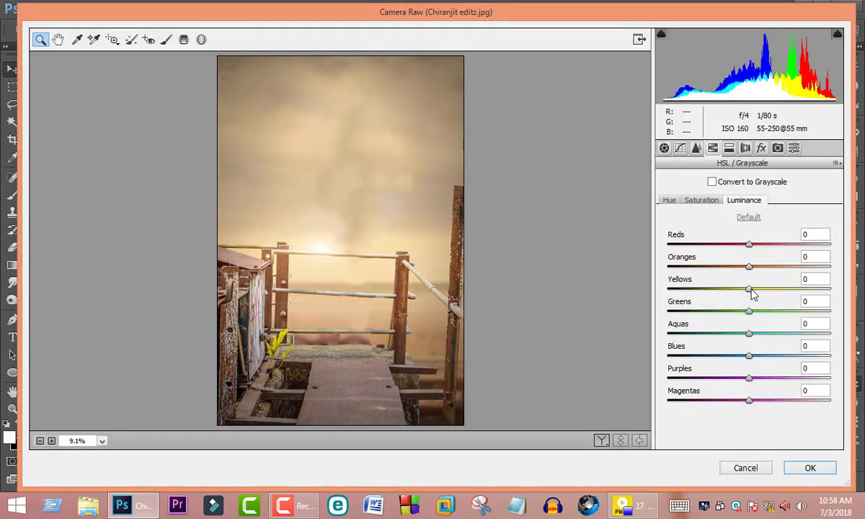
{"action": "left_click_drag", "start_coordinate": [749, 289], "coordinate": [737, 289]}
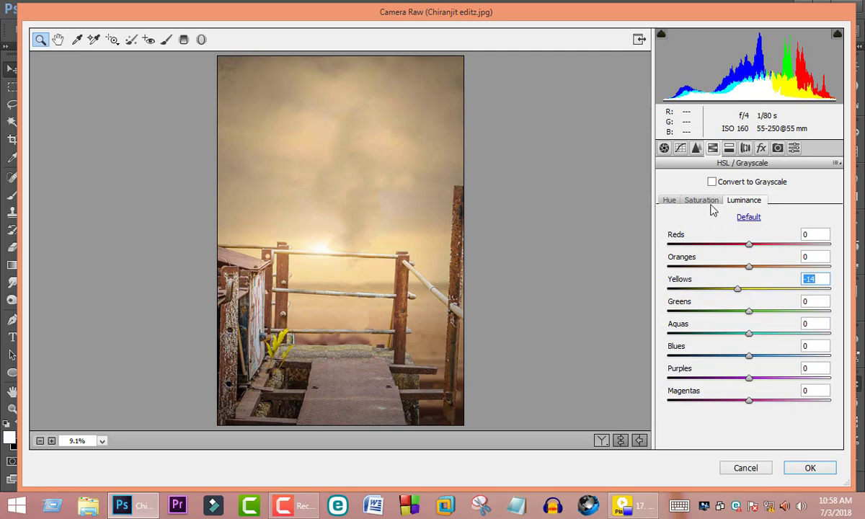
{"action": "mouse_move", "coordinate": [740, 289]}
{"action": "left_mouse_down"}
{"action": "mouse_move", "coordinate": [731, 292]}
{"action": "mouse_move", "coordinate": [776, 289]}
{"action": "mouse_move", "coordinate": [726, 286]}
{"action": "mouse_move", "coordinate": [756, 287]}
{"action": "mouse_move", "coordinate": [740, 287]}
{"action": "mouse_move", "coordinate": [749, 286]}
{"action": "left_mouse_up"}
{"action": "left_click", "coordinate": [670, 199]}
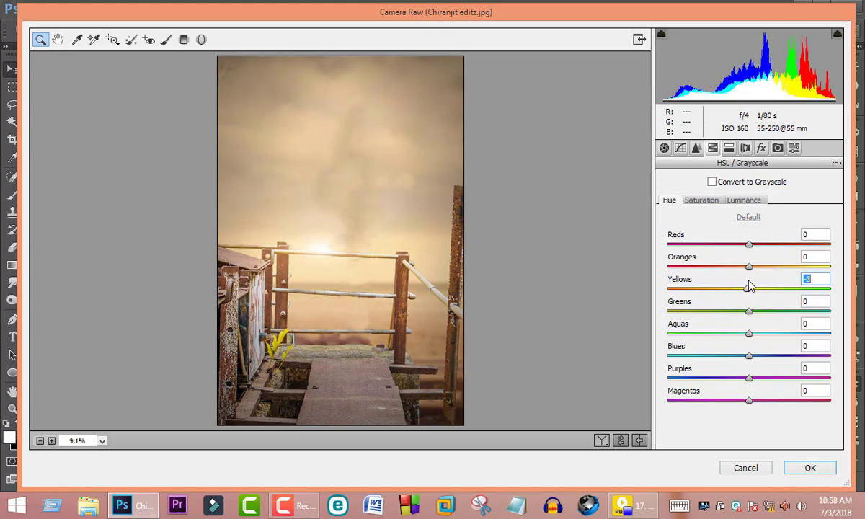
{"action": "left_click", "coordinate": [810, 467]}
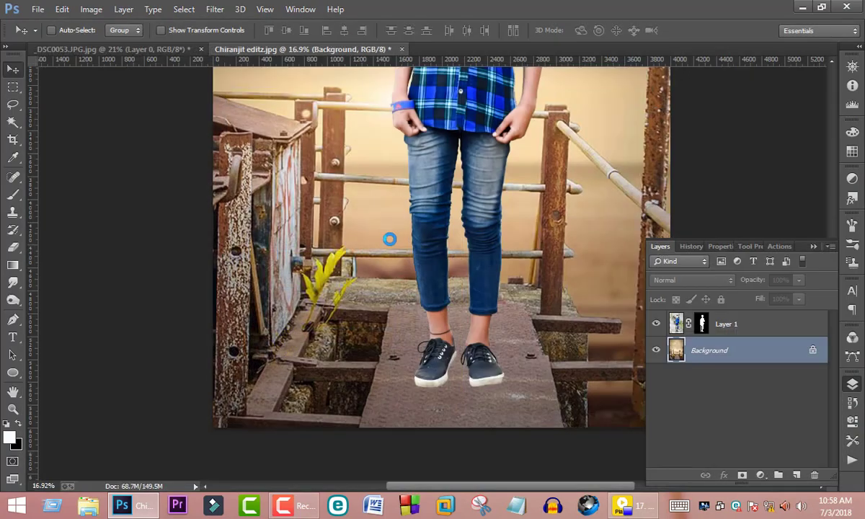
- Set the backdrop's Brightness/Contrast to brightness -17 and contrast 5
{"action": "left_click", "coordinate": [99, 9]}
{"action": "mouse_move", "coordinate": [111, 45]}
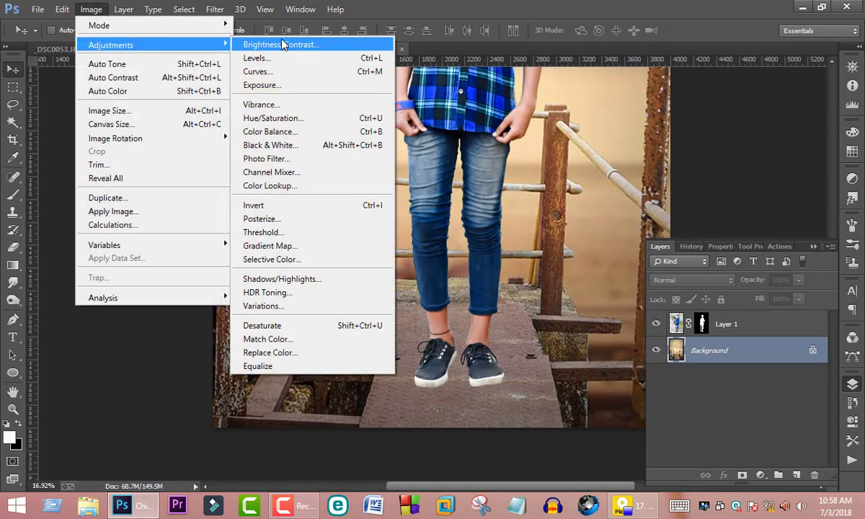
{"action": "left_click", "coordinate": [288, 38]}
{"action": "mouse_move", "coordinate": [439, 219]}
{"action": "left_mouse_down"}
{"action": "mouse_move", "coordinate": [398, 379]}
{"action": "mouse_move", "coordinate": [401, 453]}
{"action": "left_mouse_up"}
{"action": "mouse_move", "coordinate": [608, 346]}
{"action": "left_mouse_down"}
{"action": "mouse_move", "coordinate": [593, 346]}
{"action": "mouse_move", "coordinate": [582, 315]}
{"action": "left_mouse_up"}
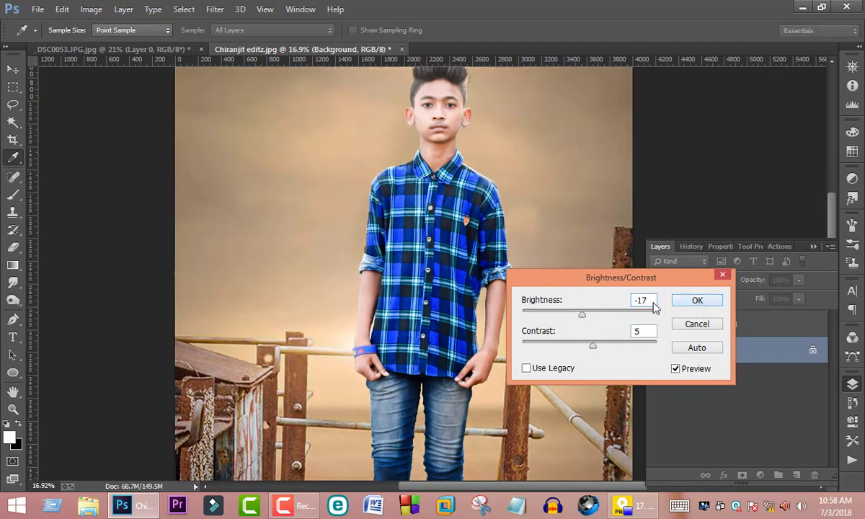
{"action": "key", "text": "Return"}
{"action": "key", "text": "v"}
- Launch Imagenomic Portraiture on the backdrop layer
{"action": "scroll", "coordinate": [508, 303], "scroll_direction": "down", "scroll_amount": 2}
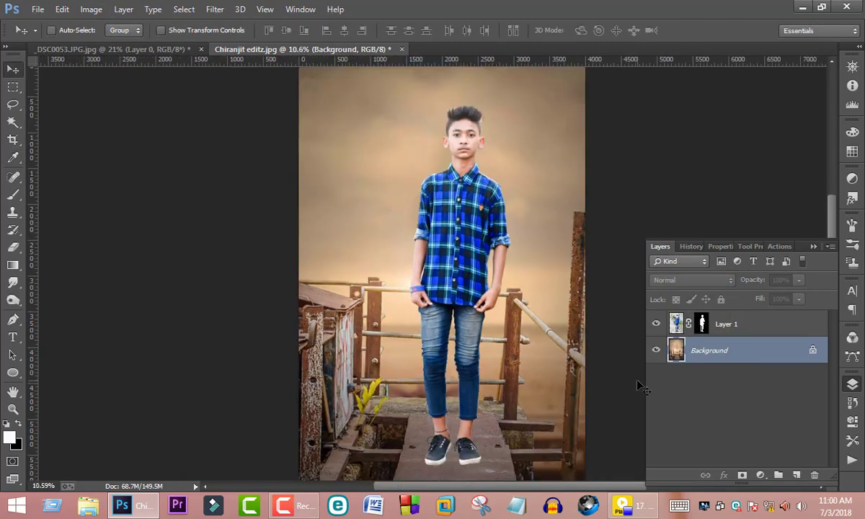
{"action": "left_click", "coordinate": [216, 9]}
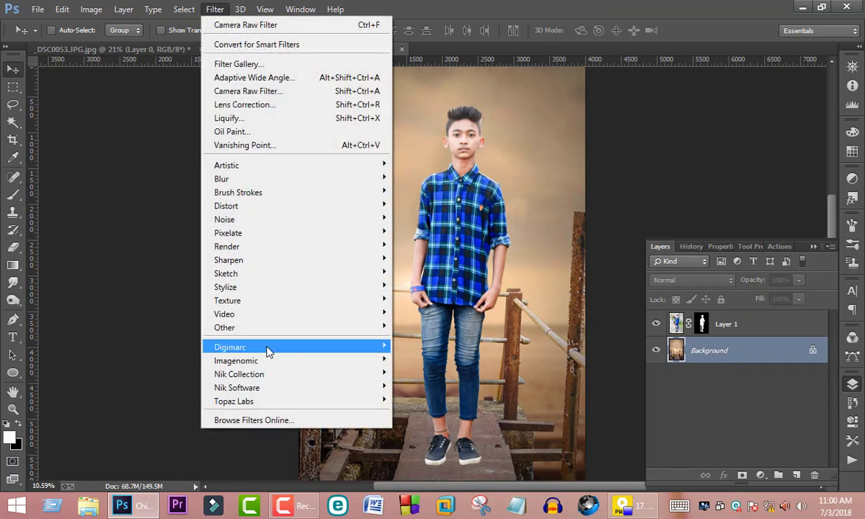
{"action": "mouse_move", "coordinate": [236, 360]}
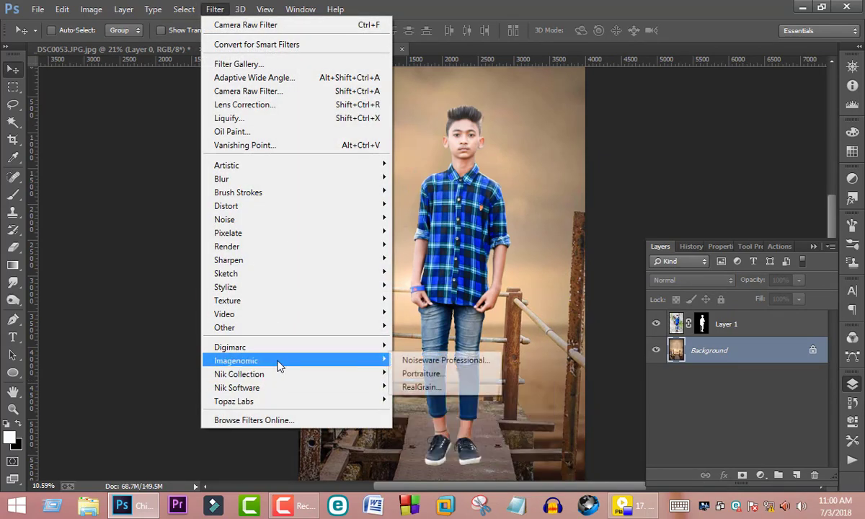
{"action": "left_click", "coordinate": [423, 374]}
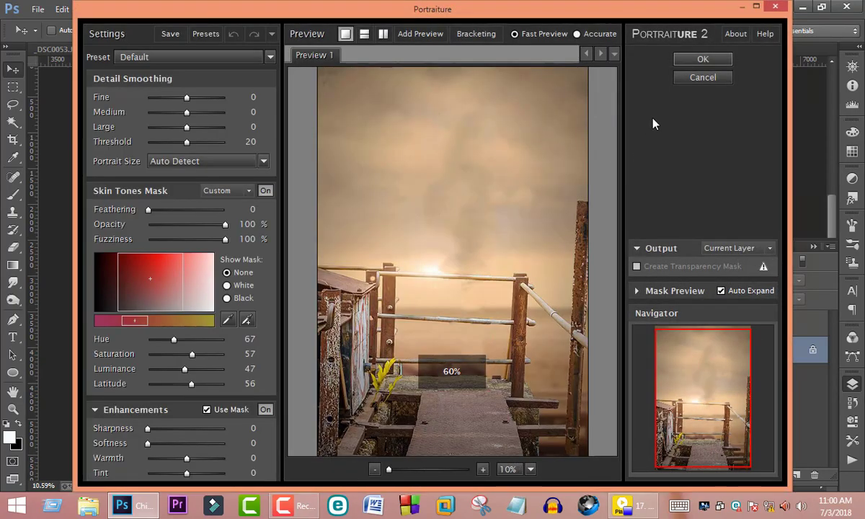
- Apply Portraiture with default settings to the Background backdrop layer
{"action": "left_click", "coordinate": [700, 60]}
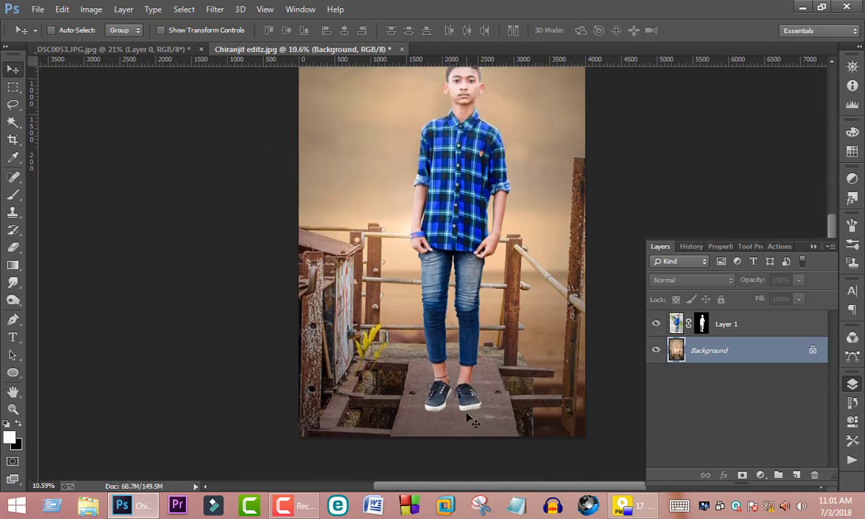
- Paint black contact shadows with a small brush beneath the left and right shoes
{"action": "scroll", "coordinate": [490, 396], "scroll_direction": "up", "scroll_amount": 3}
{"action": "scroll", "coordinate": [494, 401], "scroll_direction": "up", "scroll_amount": 4}
{"action": "scroll", "coordinate": [495, 399], "scroll_direction": "up", "scroll_amount": 2}
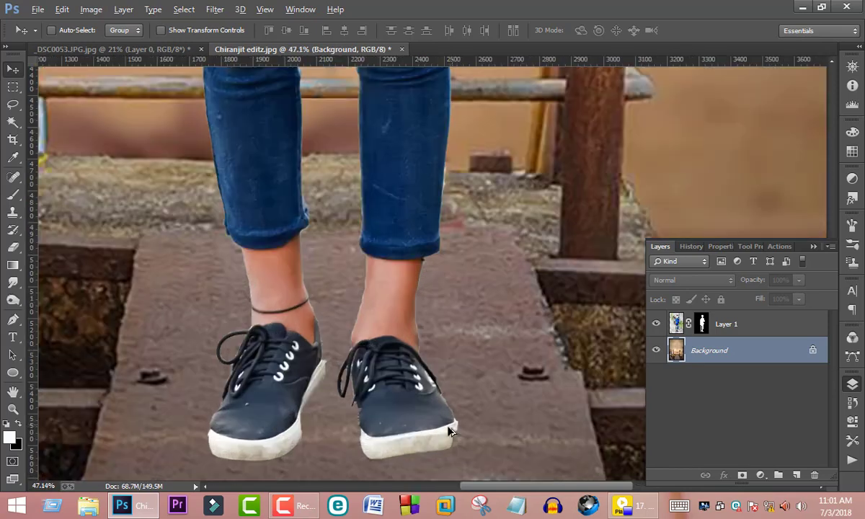
{"action": "scroll", "coordinate": [504, 253], "scroll_direction": "down", "scroll_amount": 2}
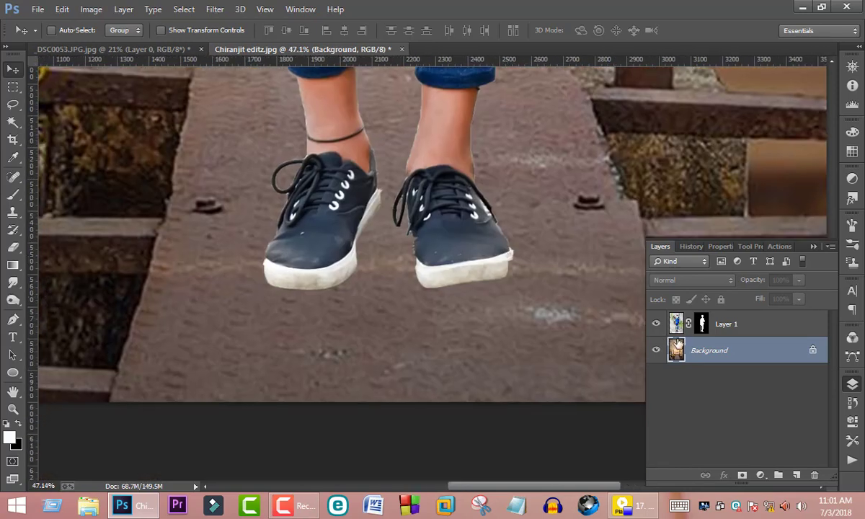
{"action": "left_click", "coordinate": [12, 196]}
{"action": "left_click", "coordinate": [11, 438]}
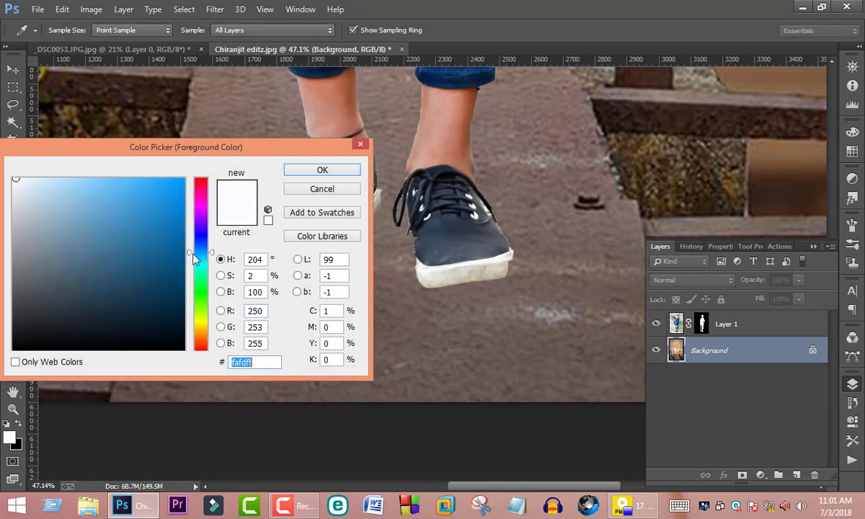
{"action": "left_click", "coordinate": [13, 350]}
{"action": "left_click", "coordinate": [322, 170]}
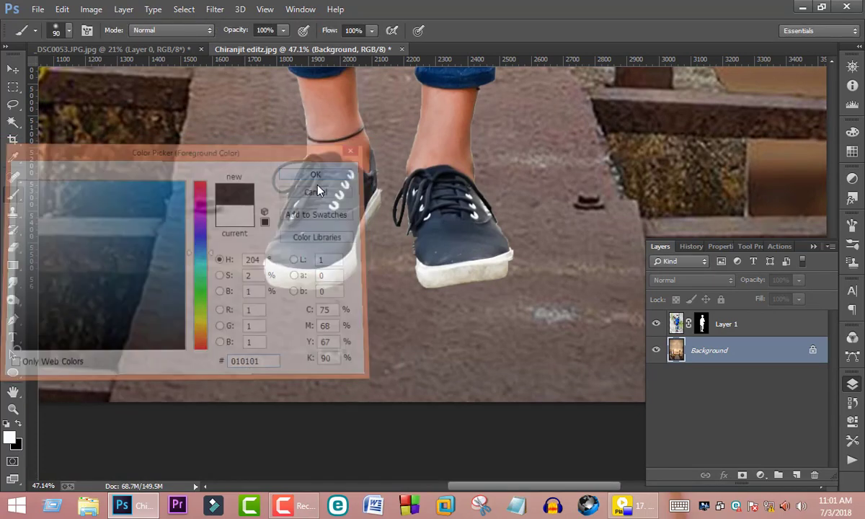
{"action": "key", "text": "bracketleft"}
{"action": "key", "text": "bracketleft"}
{"action": "key", "text": "bracketleft"}
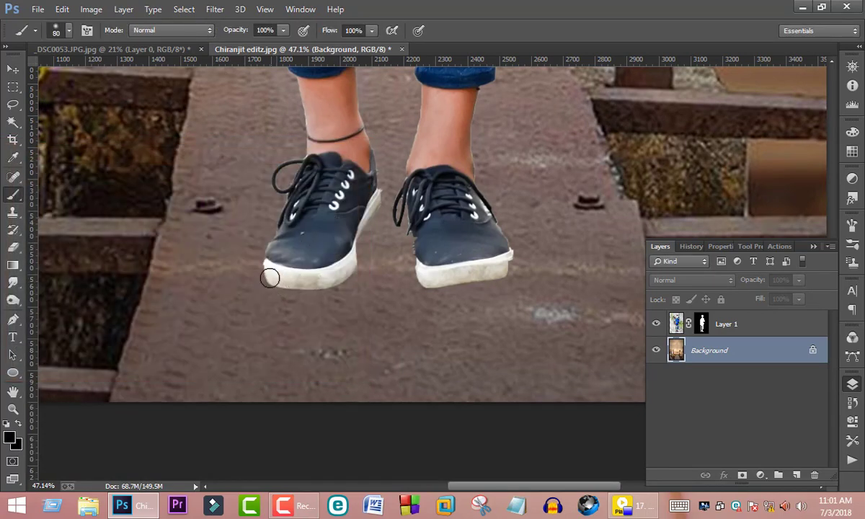
{"action": "left_click_drag", "start_coordinate": [276, 284], "coordinate": [287, 287]}
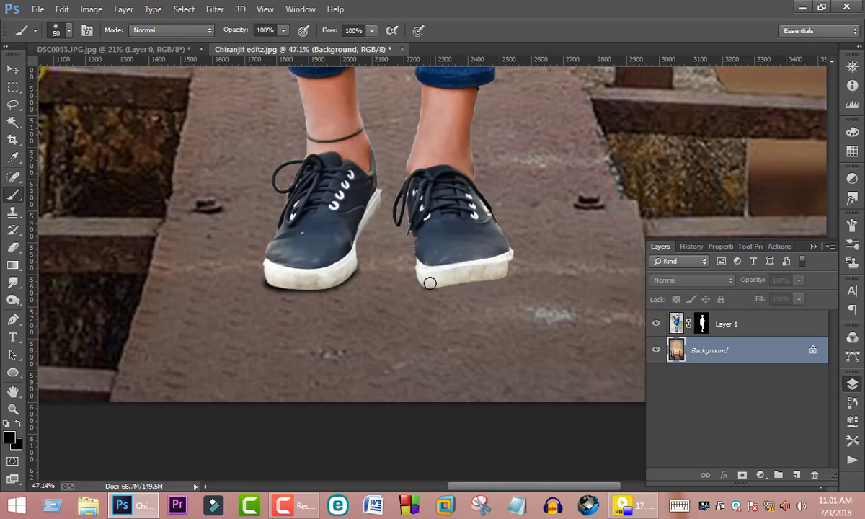
{"action": "left_click_drag", "start_coordinate": [430, 283], "coordinate": [506, 269]}
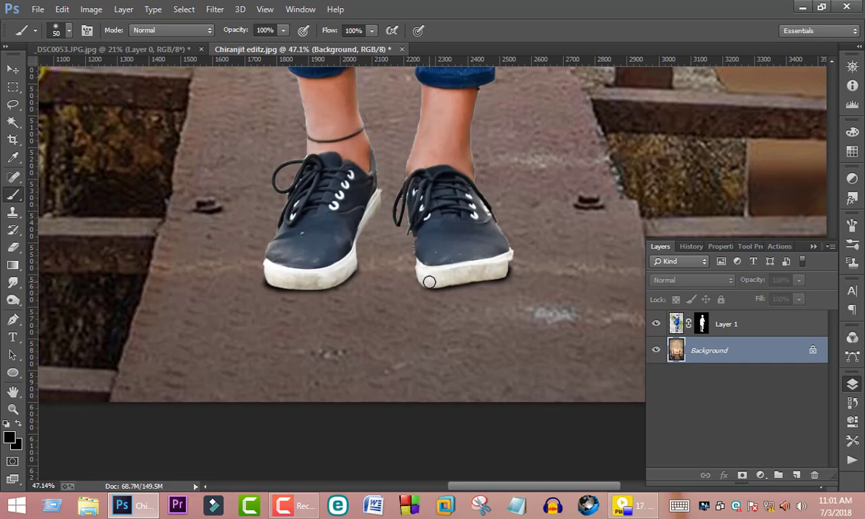
{"action": "scroll", "coordinate": [433, 283], "scroll_direction": "up", "scroll_amount": 2}
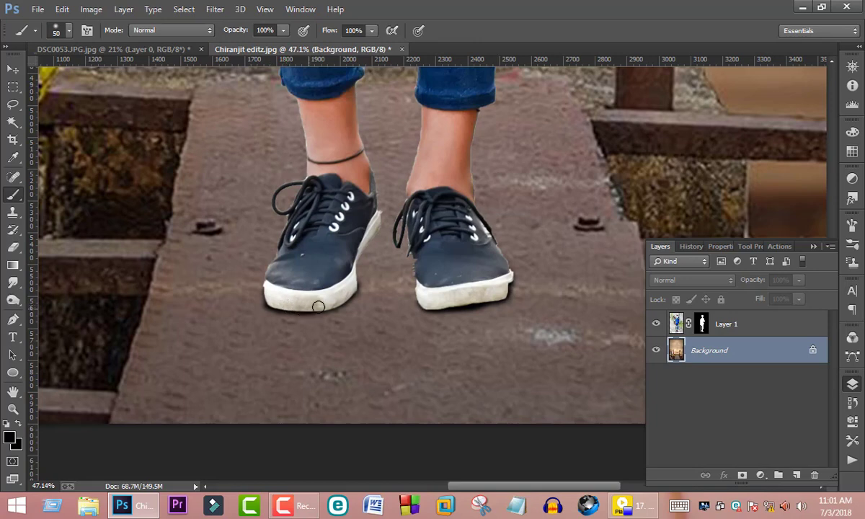
- Select the boy's Layer 1 as the editing target
{"action": "scroll", "coordinate": [328, 295], "scroll_direction": "down", "scroll_amount": 1, "text": "alt"}
{"action": "scroll", "coordinate": [328, 310], "scroll_direction": "down", "scroll_amount": 3, "text": "alt"}
{"action": "scroll", "coordinate": [326, 331], "scroll_direction": "down", "scroll_amount": 2, "text": "alt"}
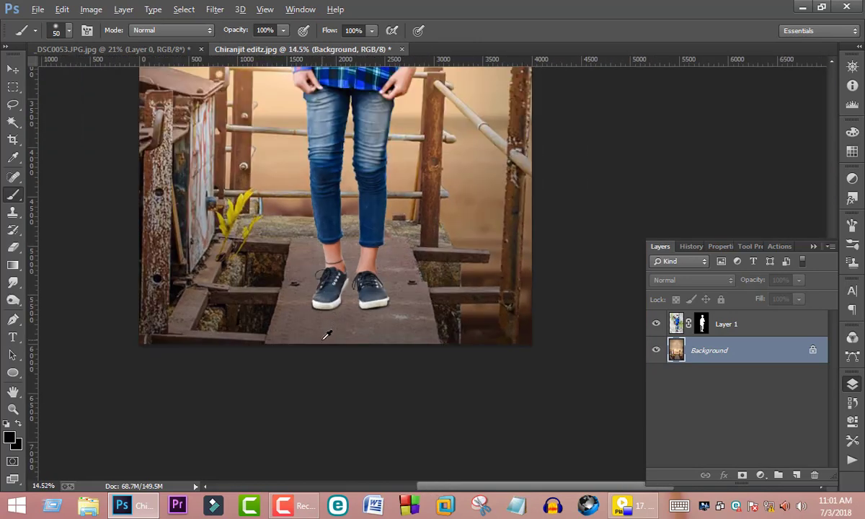
{"action": "left_click", "coordinate": [13, 68]}
{"action": "scroll", "coordinate": [548, 382], "scroll_direction": "down", "scroll_amount": 2, "text": "alt"}
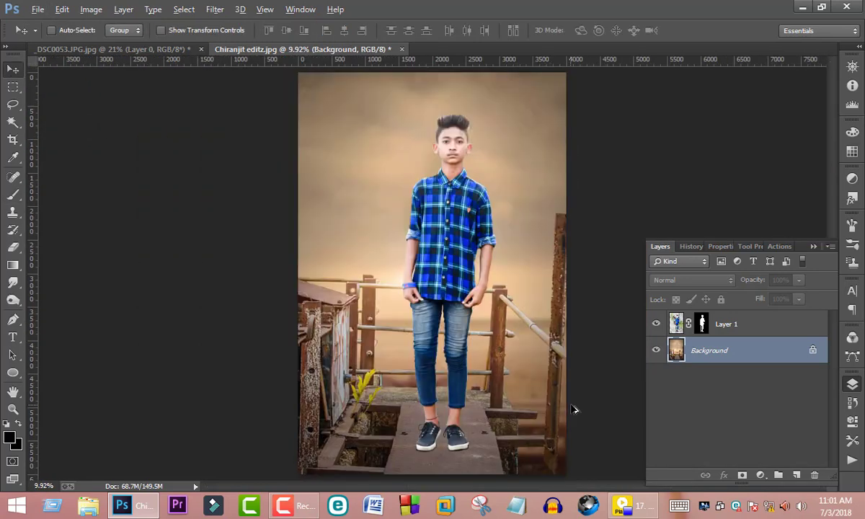
{"action": "scroll", "coordinate": [584, 411], "scroll_direction": "down", "scroll_amount": 1, "text": "alt"}
{"action": "scroll", "coordinate": [590, 409], "scroll_direction": "up", "scroll_amount": 1, "text": "alt"}
{"action": "scroll", "coordinate": [589, 409], "scroll_direction": "up", "scroll_amount": 1, "text": "alt"}
{"action": "scroll", "coordinate": [478, 380], "scroll_direction": "up", "scroll_amount": 1, "text": "alt"}
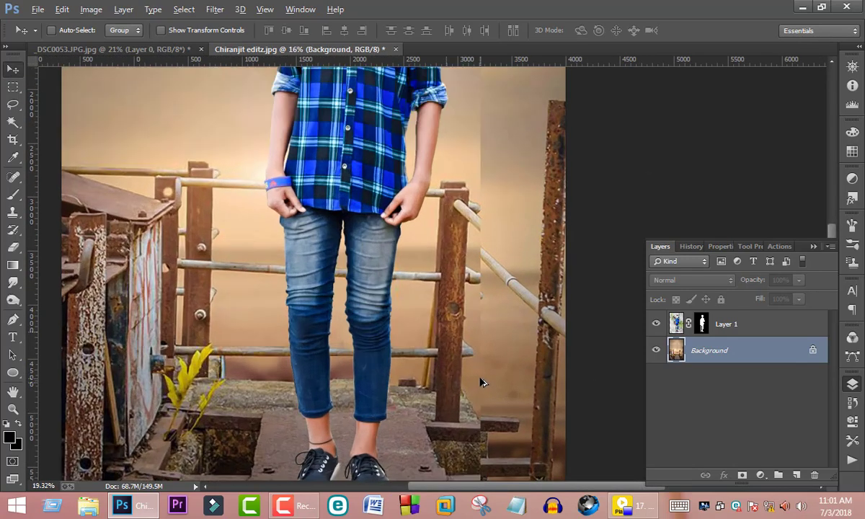
{"action": "scroll", "coordinate": [415, 282], "scroll_direction": "up", "scroll_amount": 1, "text": "alt"}
{"action": "scroll", "coordinate": [432, 339], "scroll_direction": "up", "scroll_amount": 5}
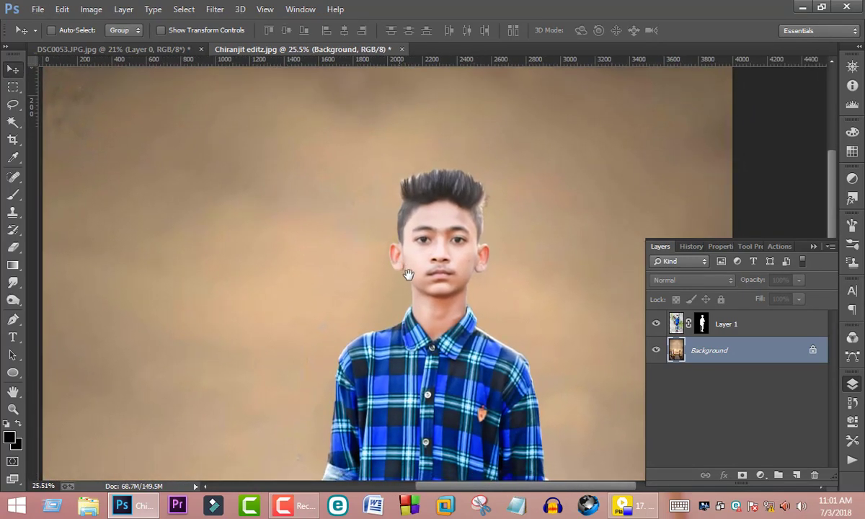
{"action": "left_click", "coordinate": [675, 324]}
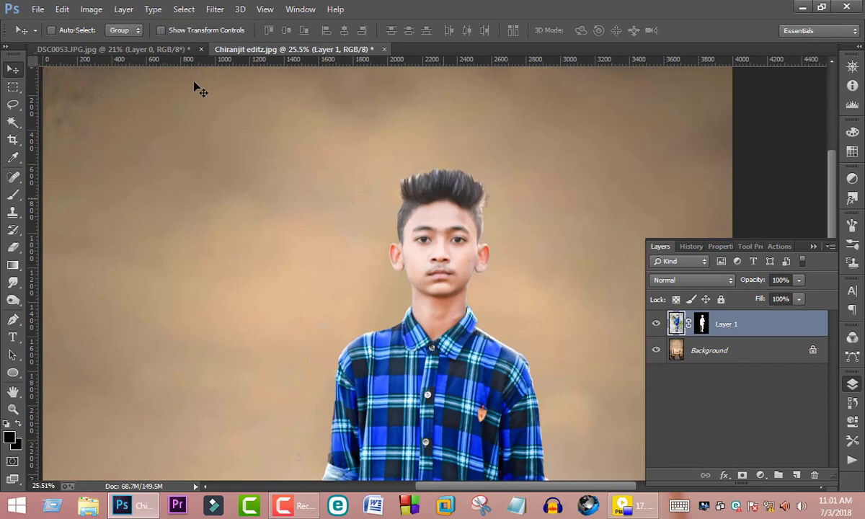
- Apply Brightness/Contrast to Layer 1 with brightness -2 and contrast 3
{"action": "left_click", "coordinate": [100, 10]}
{"action": "left_click", "coordinate": [286, 44]}
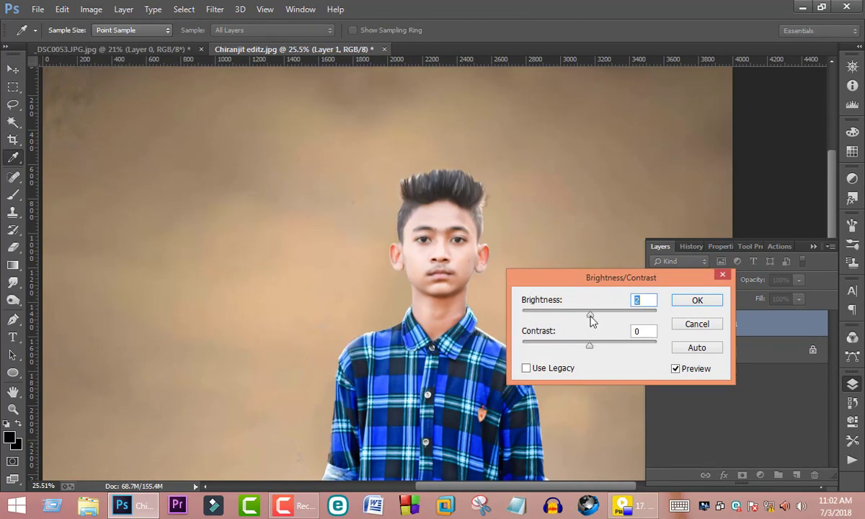
{"action": "left_click_drag", "start_coordinate": [591, 320], "coordinate": [597, 345]}
{"action": "left_click", "coordinate": [691, 300]}
{"action": "key", "text": "v"}
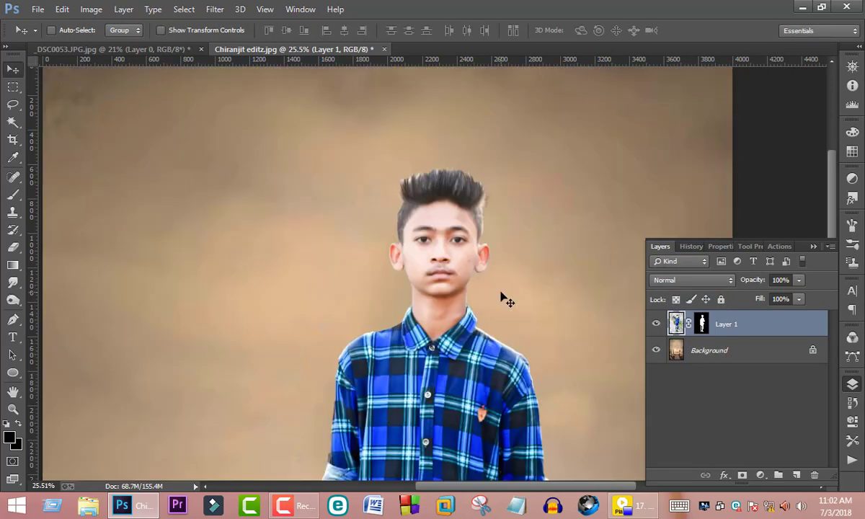
{"action": "scroll", "coordinate": [137, 320], "scroll_direction": "up", "scroll_amount": 2}
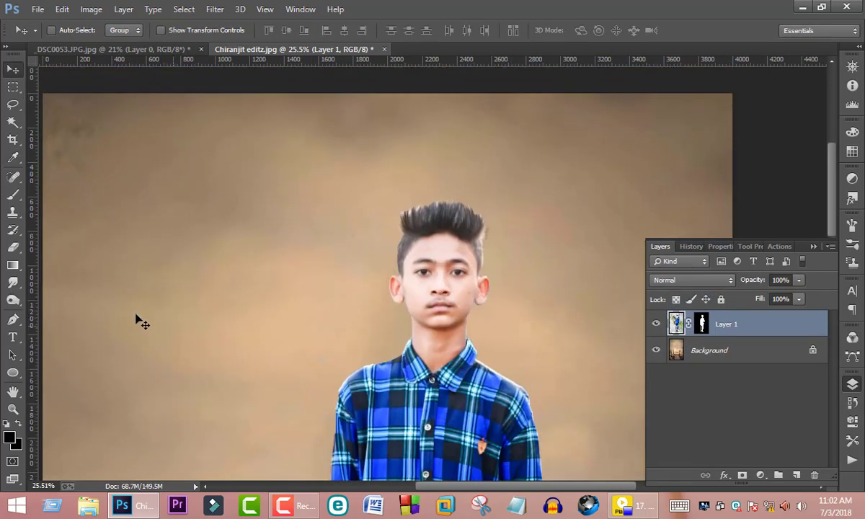
- Dodge the top, upper-left and right hair edges at Midtones, 100% exposure
{"action": "left_click", "coordinate": [12, 301]}
{"action": "scroll", "coordinate": [236, 318], "scroll_direction": "up", "scroll_amount": 3, "text": "alt"}
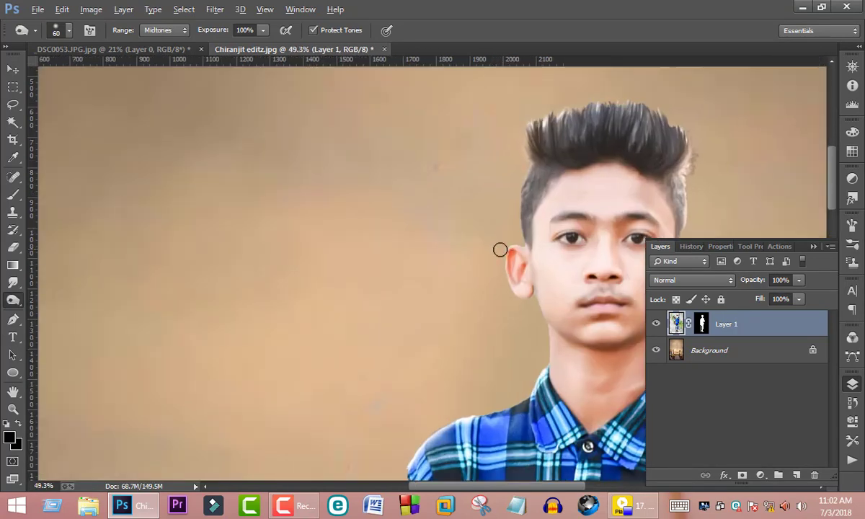
{"action": "left_click_drag", "start_coordinate": [500, 249], "coordinate": [452, 364]}
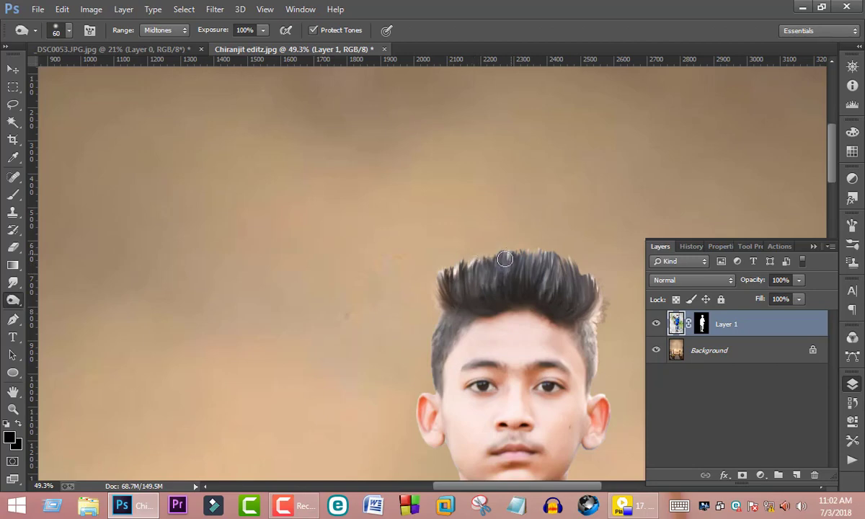
{"action": "mouse_move", "coordinate": [491, 255]}
{"action": "left_mouse_down"}
{"action": "mouse_move", "coordinate": [594, 307]}
{"action": "mouse_move", "coordinate": [597, 366]}
{"action": "left_mouse_up"}
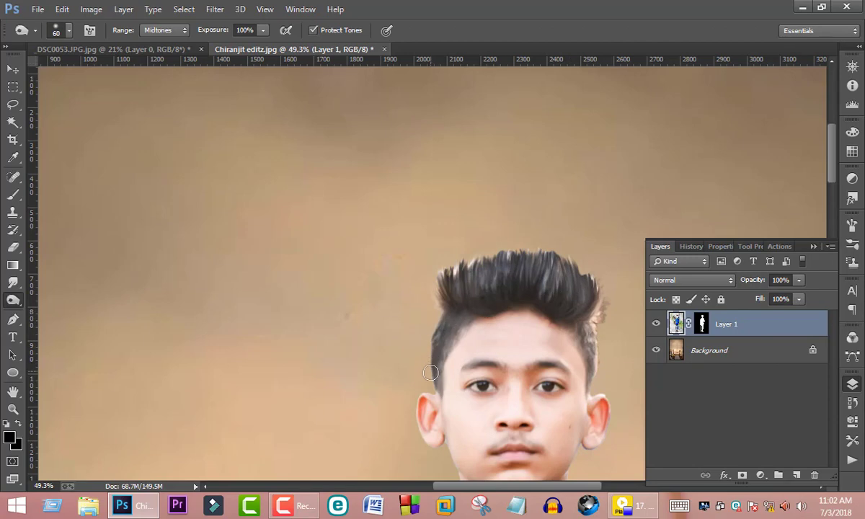
{"action": "left_click_drag", "start_coordinate": [440, 279], "coordinate": [463, 260]}
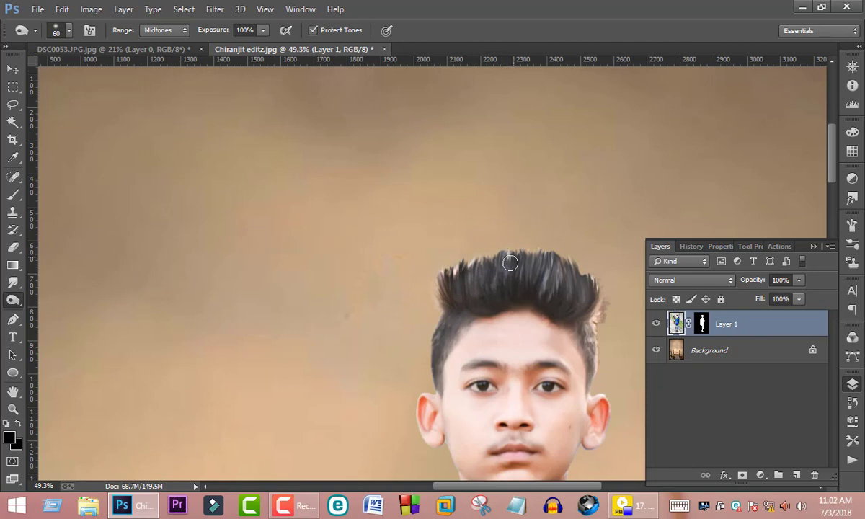
{"action": "mouse_move", "coordinate": [599, 318]}
{"action": "left_mouse_down"}
{"action": "mouse_move", "coordinate": [600, 307]}
{"action": "mouse_move", "coordinate": [592, 373]}
{"action": "left_mouse_up"}
{"action": "scroll", "coordinate": [505, 339], "scroll_direction": "down", "scroll_amount": 3}
{"action": "scroll", "coordinate": [433, 310], "scroll_direction": "down", "scroll_amount": 3}
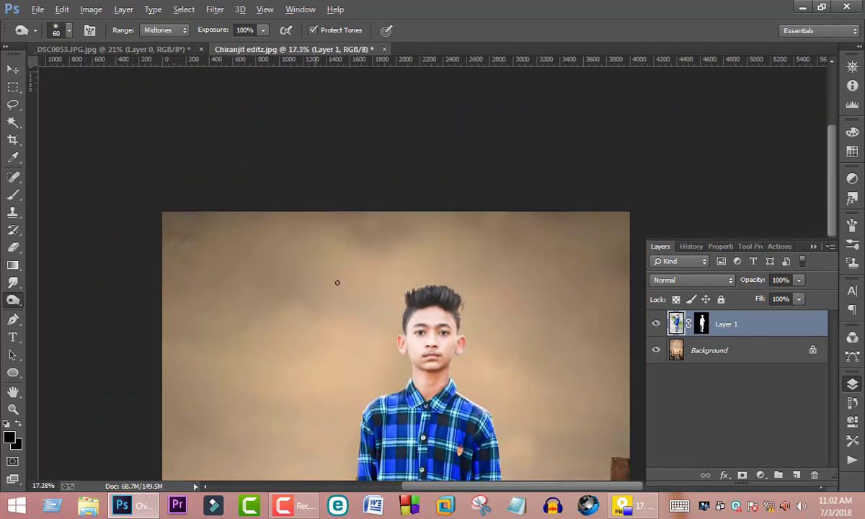
{"action": "scroll", "coordinate": [374, 288], "scroll_direction": "down", "scroll_amount": 3}
{"action": "scroll", "coordinate": [349, 283], "scroll_direction": "up", "scroll_amount": 1}
{"action": "scroll", "coordinate": [360, 288], "scroll_direction": "down", "scroll_amount": 1}
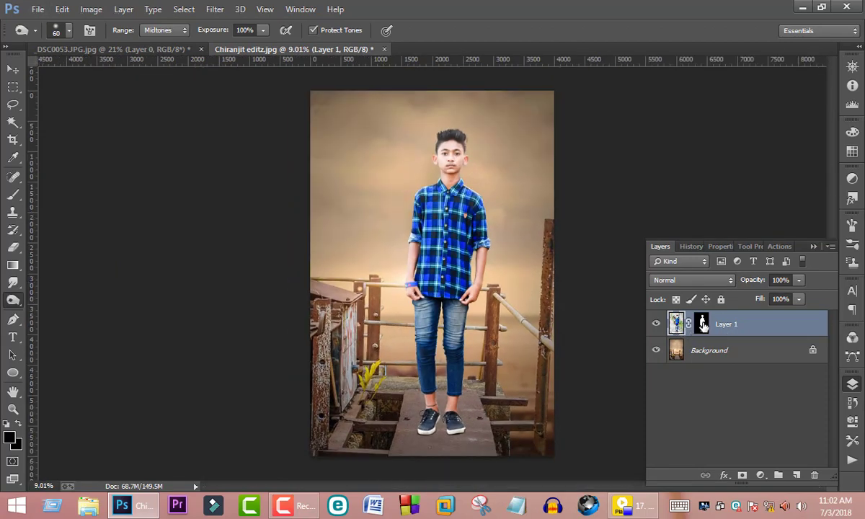
- Merge Visible from Layer 1's context menu to flatten the boy onto the backdrop
{"action": "left_click", "coordinate": [702, 324]}
{"action": "right_click", "coordinate": [703, 325]}
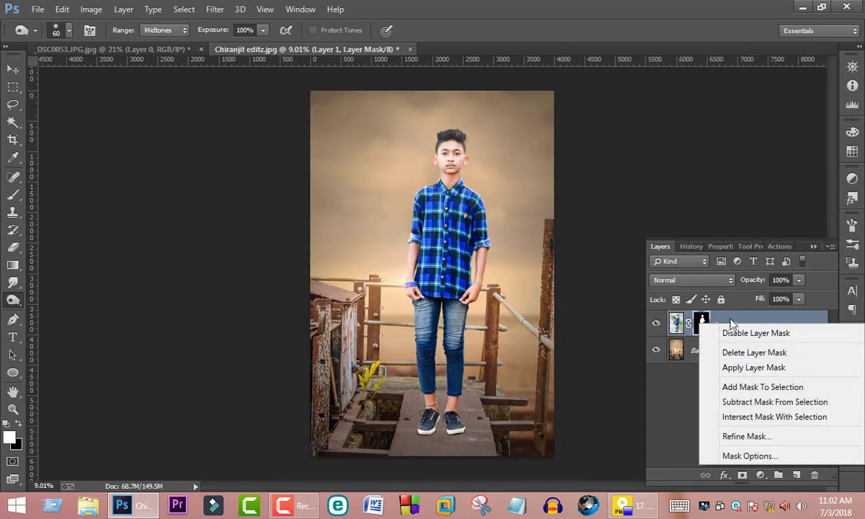
{"action": "left_click", "coordinate": [731, 325]}
{"action": "right_click", "coordinate": [734, 324]}
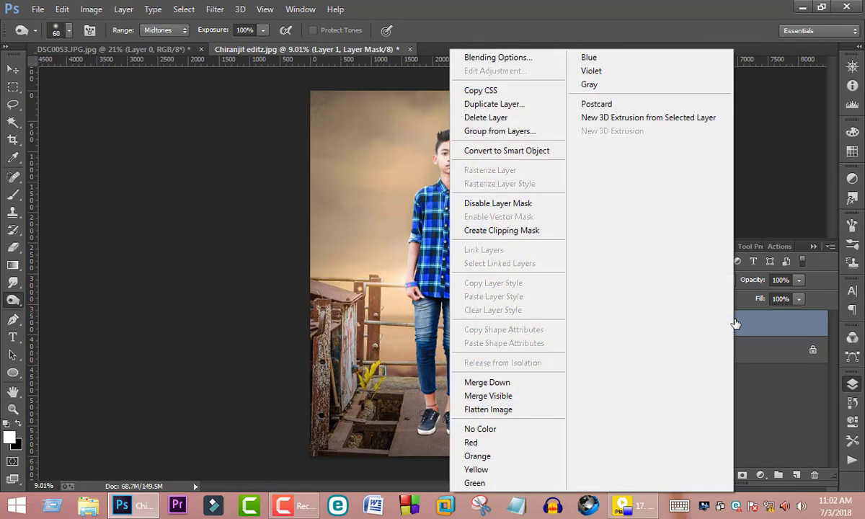
{"action": "left_click", "coordinate": [520, 395]}
{"action": "scroll", "coordinate": [430, 314], "scroll_direction": "up", "scroll_amount": 2}
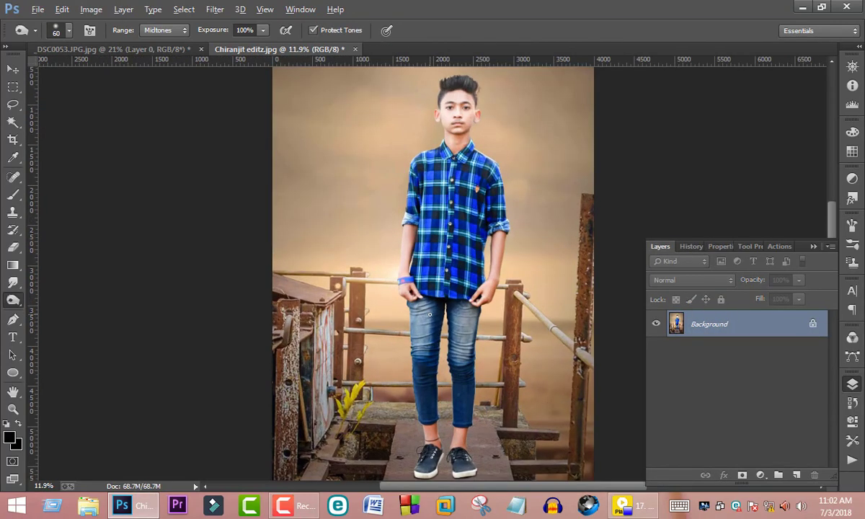
{"action": "scroll", "coordinate": [430, 314], "scroll_direction": "down", "scroll_amount": 2}
- Apply Imagenomic Portraiture with default settings to the merged image
{"action": "left_click", "coordinate": [215, 10]}
{"action": "mouse_move", "coordinate": [235, 360]}
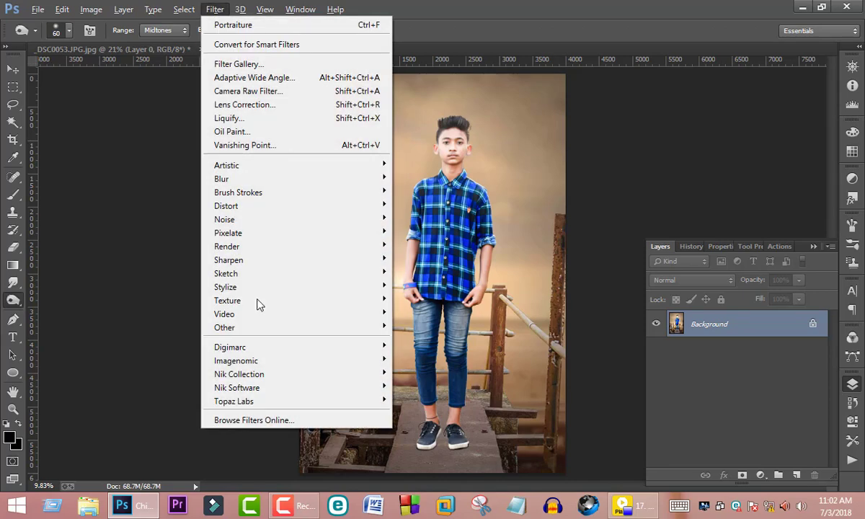
{"action": "left_click", "coordinate": [444, 376]}
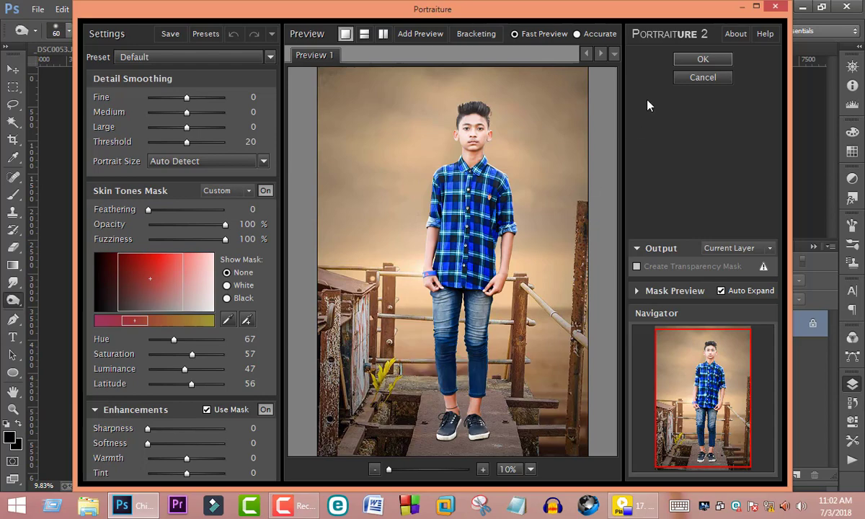
{"action": "left_click", "coordinate": [694, 58]}
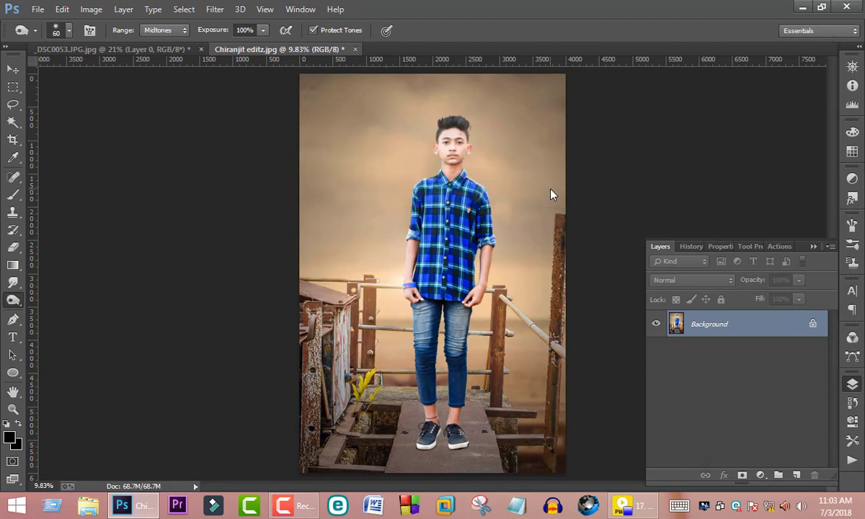
- Unlock the flattened Background so it becomes the editable Layer 0
{"action": "left_click", "coordinate": [91, 9]}
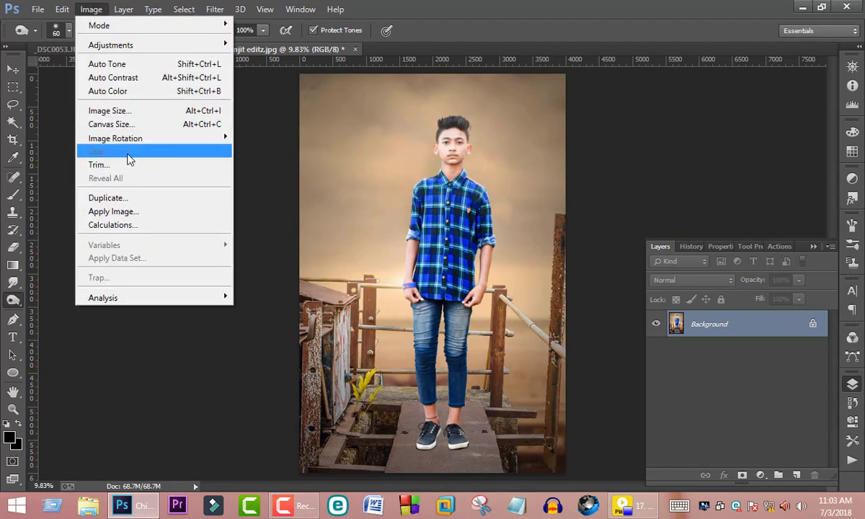
{"action": "left_click", "coordinate": [60, 9]}
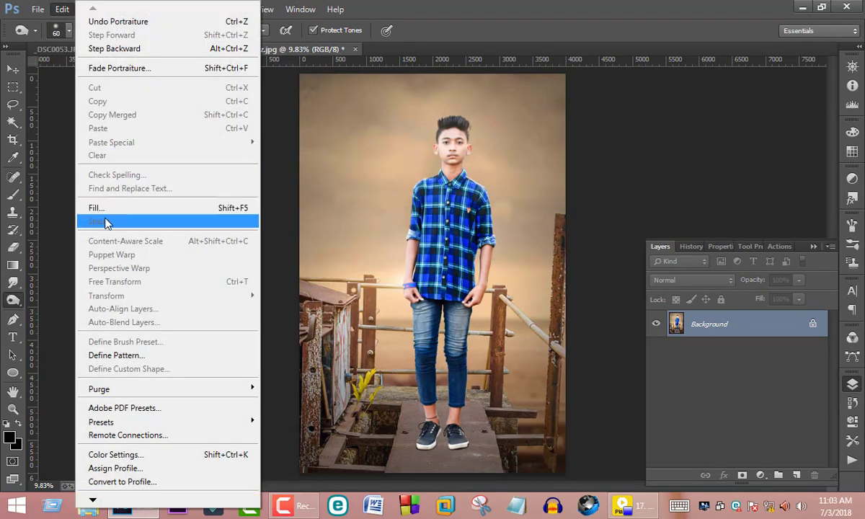
{"action": "left_click", "coordinate": [815, 326]}
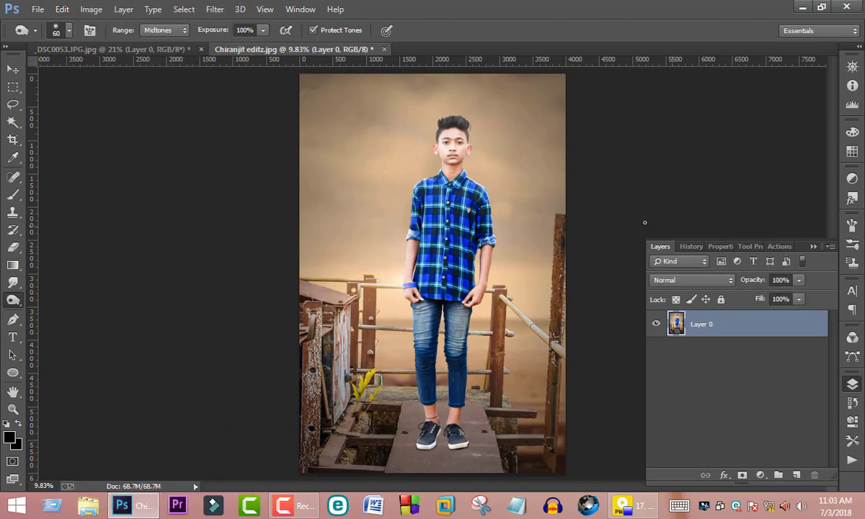
- Stroke Layer 0 with a 40 px near-white line set to Center
{"action": "left_click", "coordinate": [62, 9]}
{"action": "left_click", "coordinate": [108, 221]}
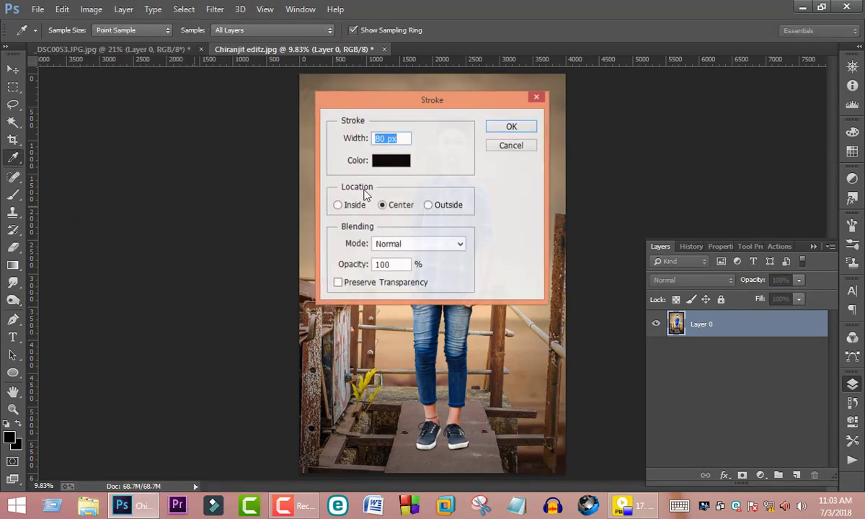
{"action": "left_click", "coordinate": [393, 163]}
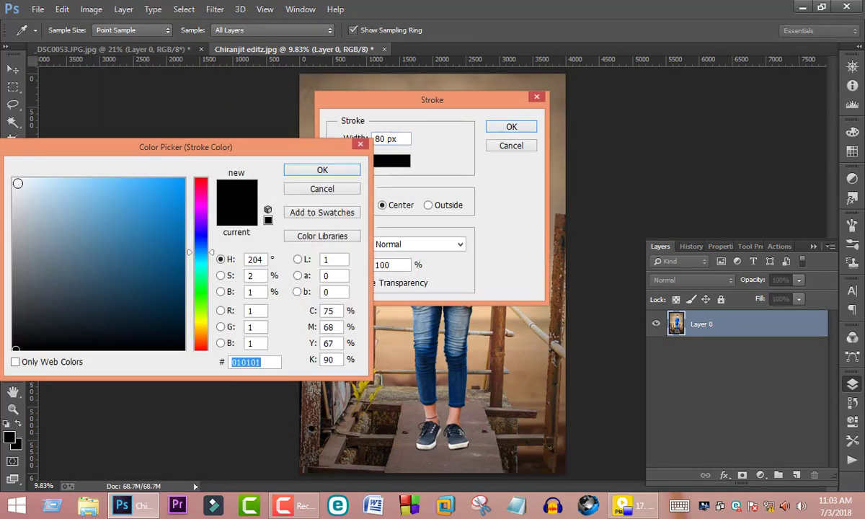
{"action": "left_click", "coordinate": [14, 181]}
{"action": "left_click", "coordinate": [349, 171]}
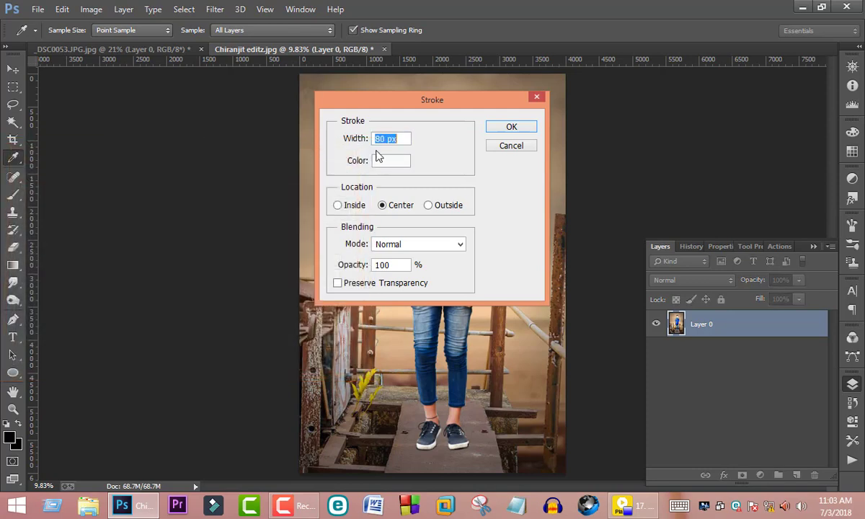
{"action": "type", "text": "4"}
{"action": "type", "text": "0"}
{"action": "left_click", "coordinate": [530, 128]}
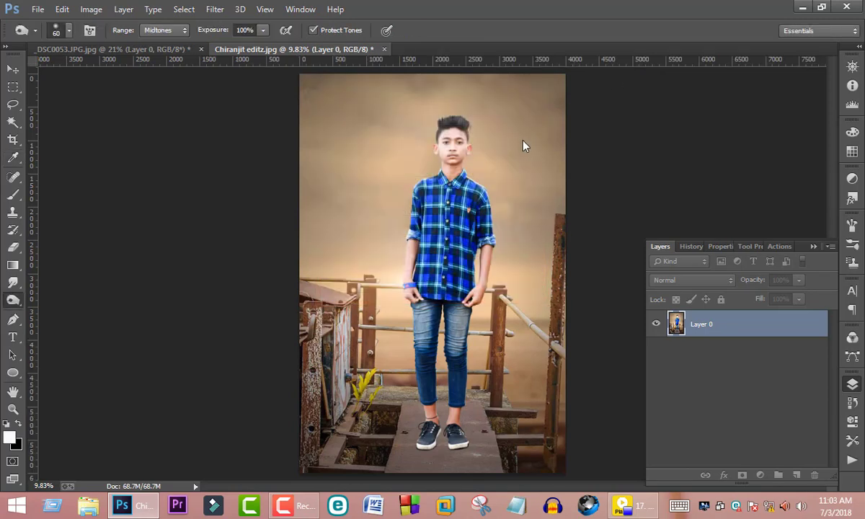